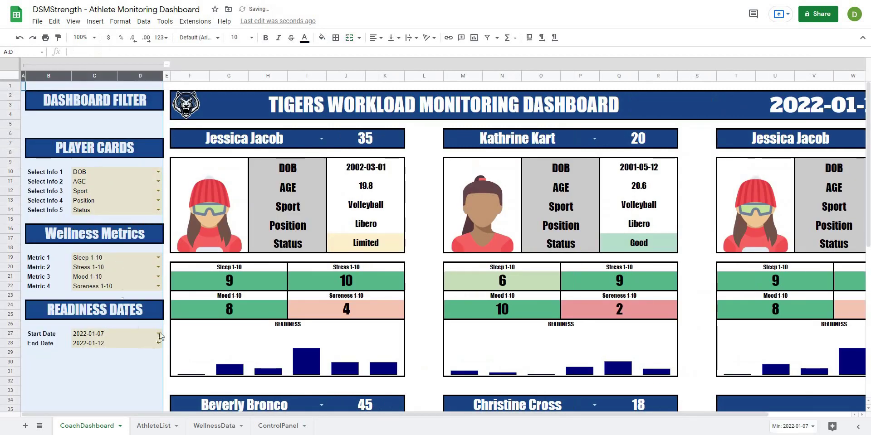
Step: Set the readiness start date to 2022-01-05 and end date to 2022-01-11, and collapse the dashboard filter column group
left_click(158, 334)
left_click(131, 367)
left_click(158, 343)
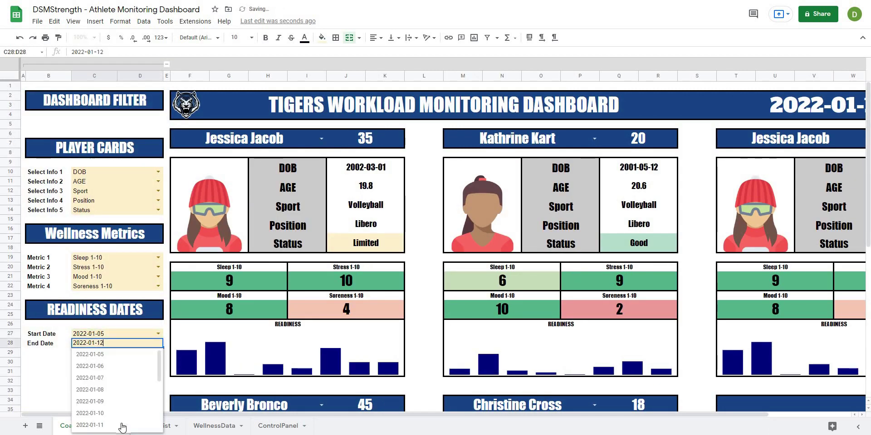
left_click(120, 425)
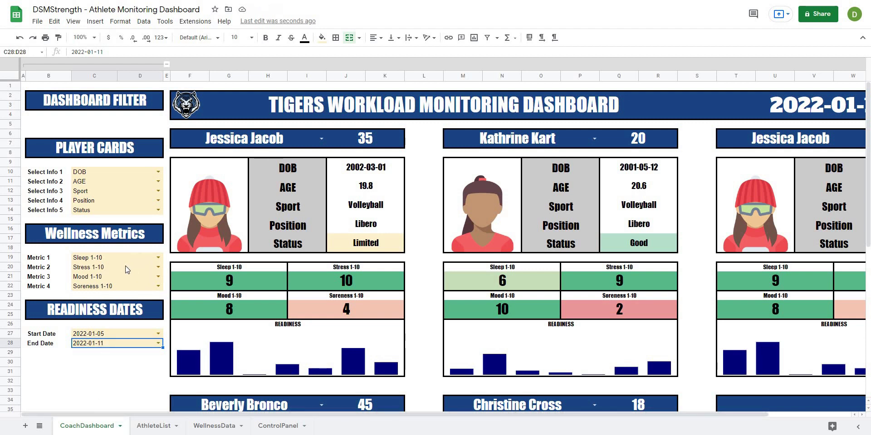
left_click(167, 64)
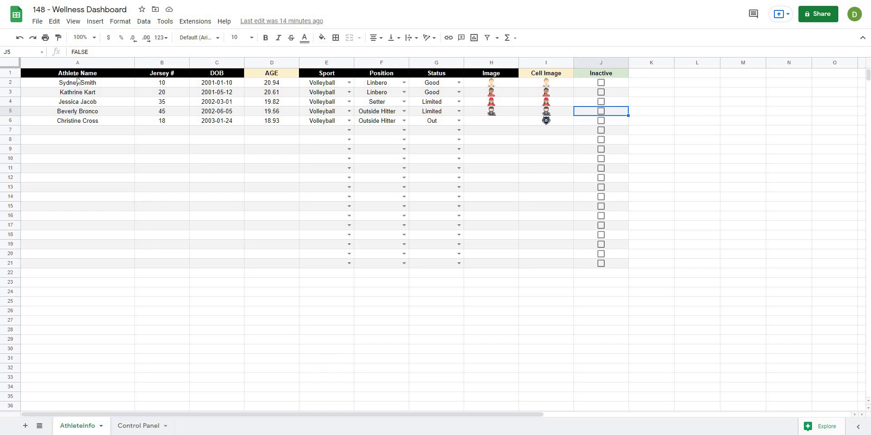
Step: Examine the athlete table in the 148 - Wellness Dashboard spreadsheet, including the Sport options and the AGE formula in D2
left_click_drag(77, 81, 608, 266)
left_click(531, 323)
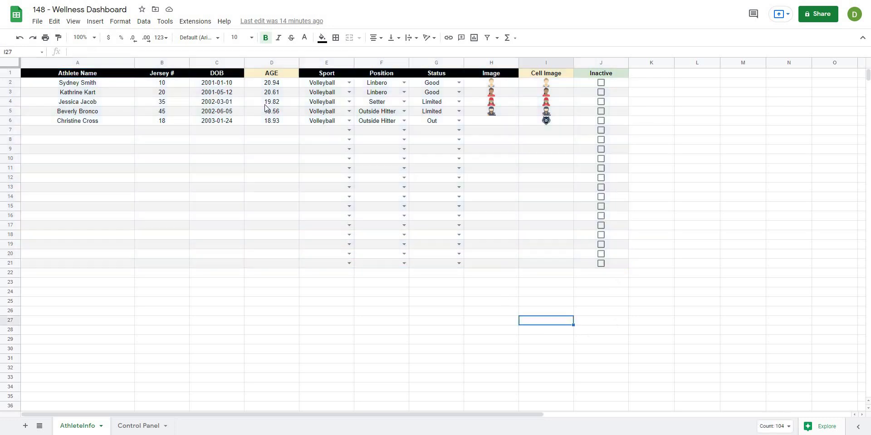
left_click(349, 140)
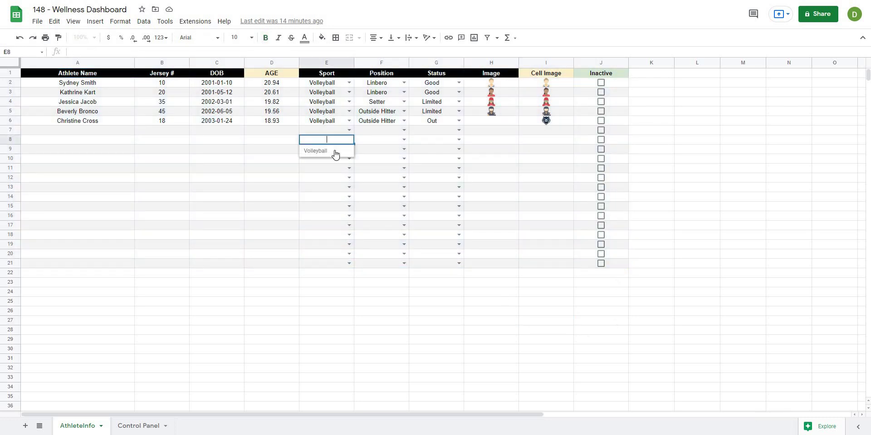
left_click(302, 208)
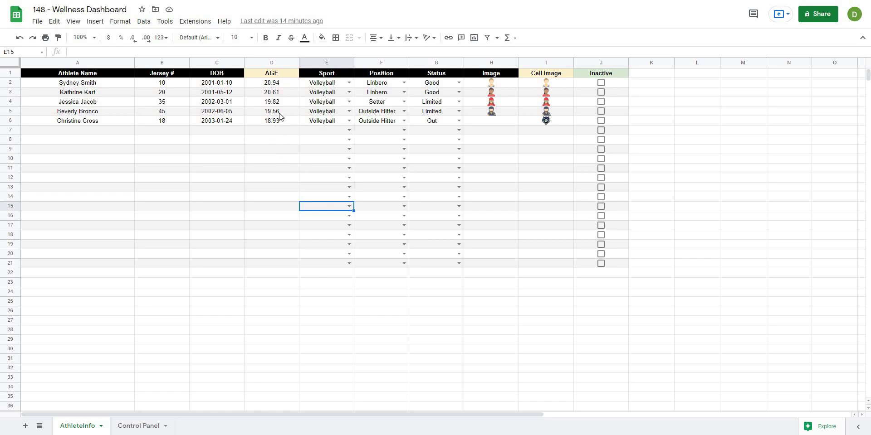
left_click(277, 84)
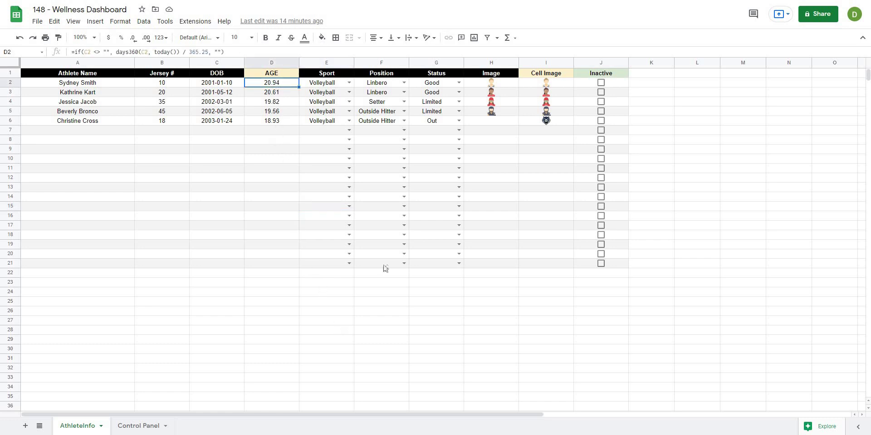
left_click(326, 330)
Step: Mark the athletes in rows 2, 3, 5 and 6 as inactive
left_click(600, 83)
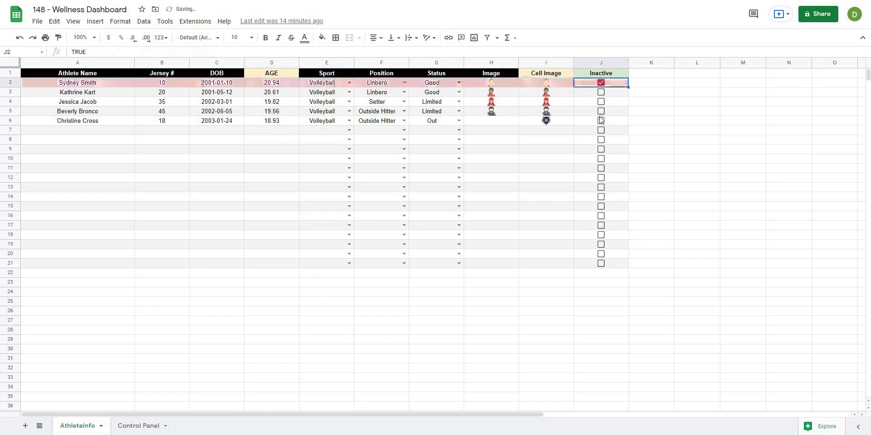
left_click(601, 92)
left_click(601, 111)
left_click(601, 121)
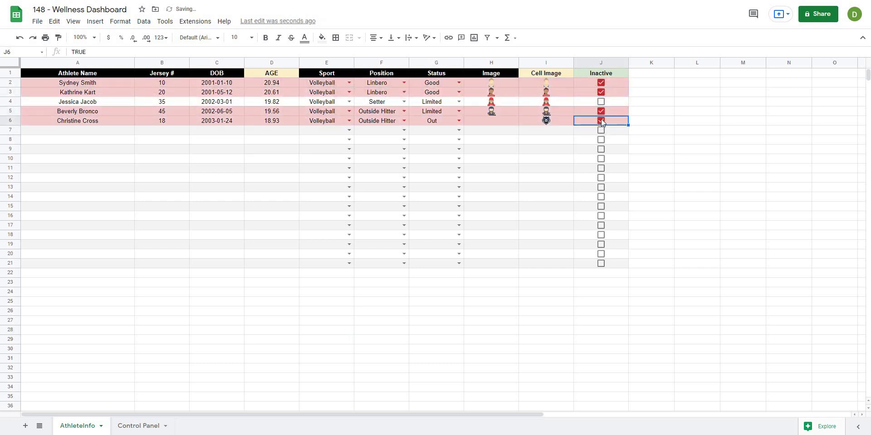
Step: Clear the Inactive checkboxes for the athletes in rows 6, 5, 3 and 2
left_click(601, 120)
left_click(600, 111)
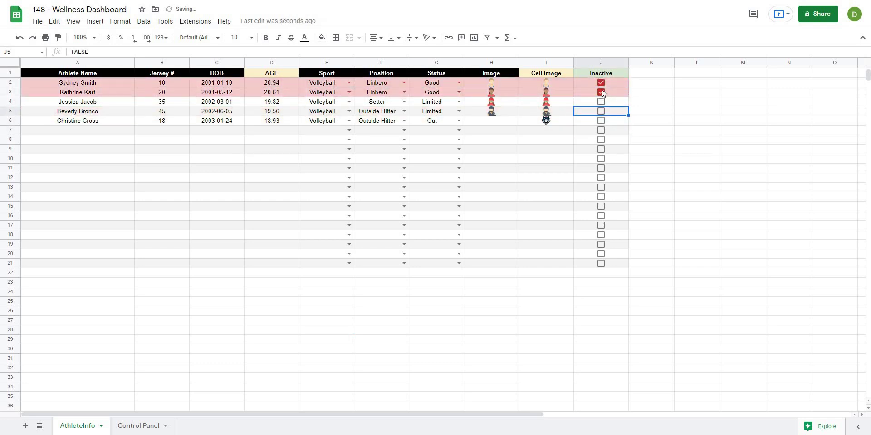
left_click(601, 93)
left_click(601, 83)
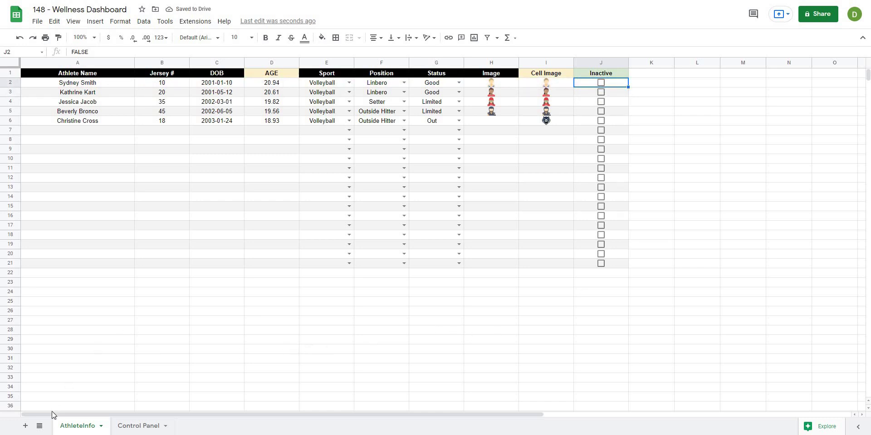
Step: Add a new sheet after AthleteInfo and name it WellnessData
left_click(25, 427)
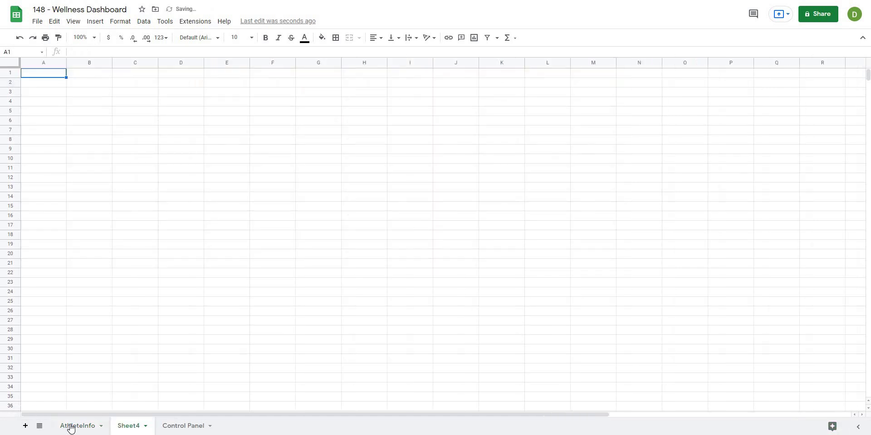
left_click(168, 324)
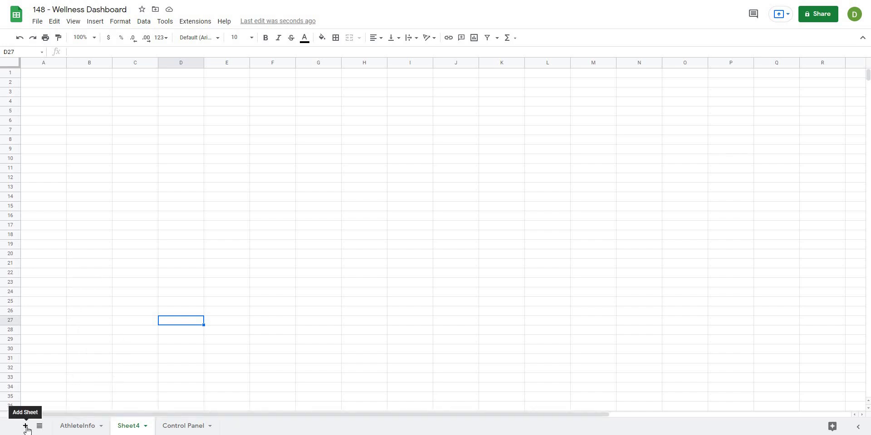
left_click(145, 425)
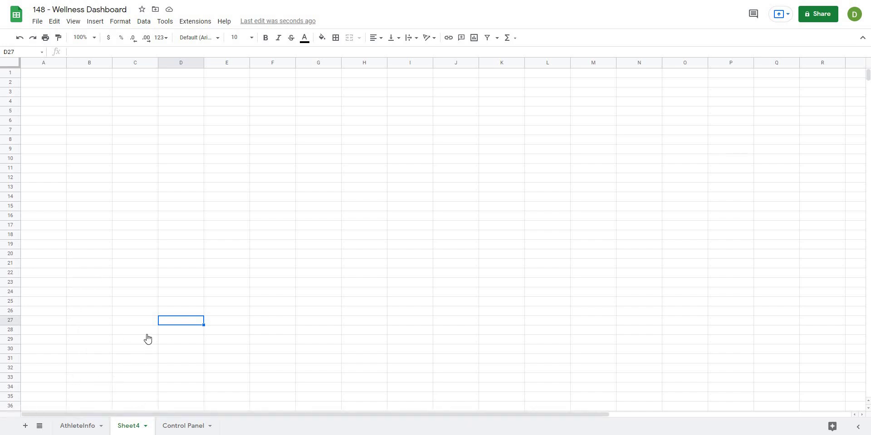
left_click(140, 316)
type("W")
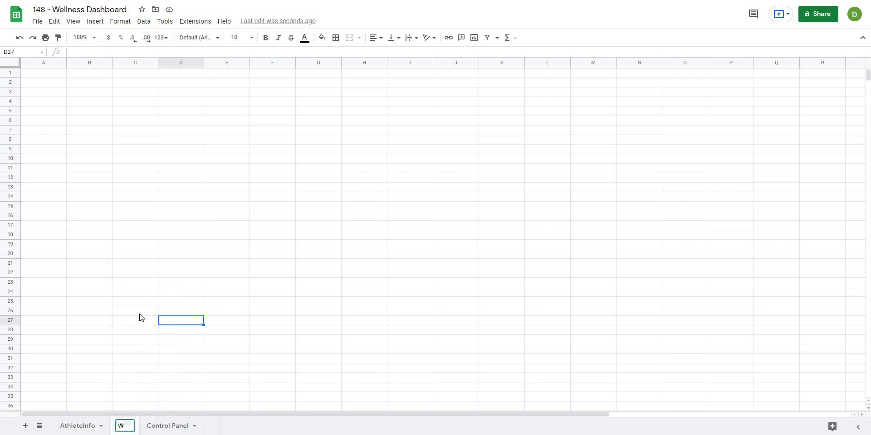
type("ellnessData")
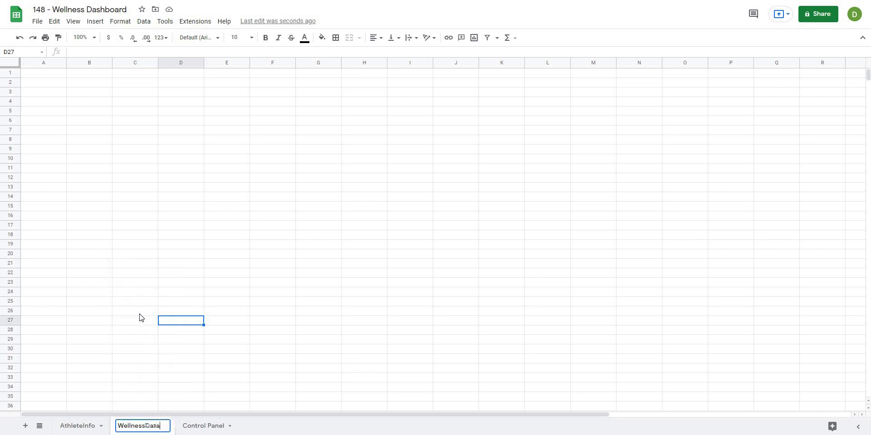
key("Return")
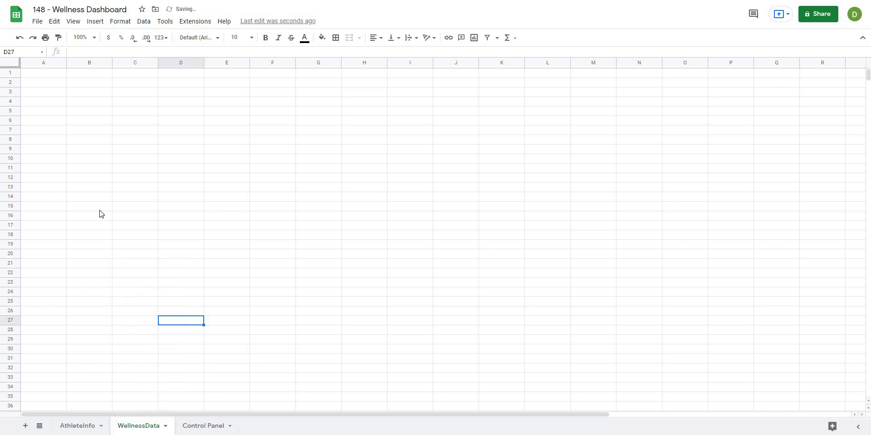
Step: Copy the header cells A1:C1 of AthleteInfo and apply only their column widths from A1 of the WellnessData sheet
left_click(78, 425)
left_click(60, 75)
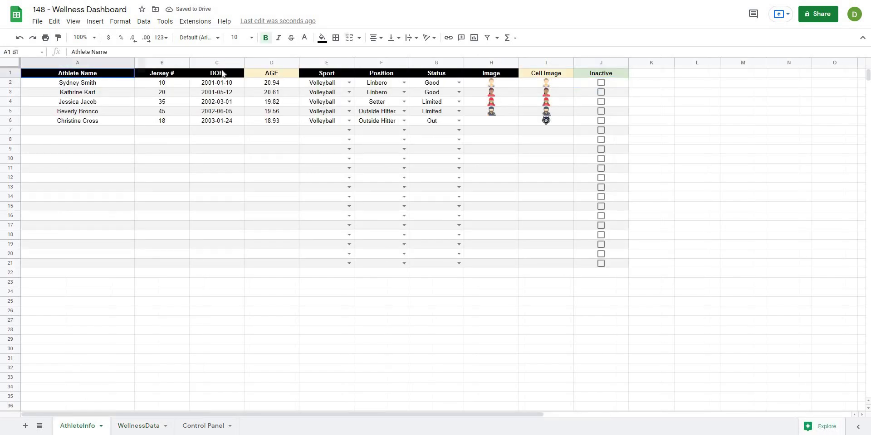
left_click(220, 72, "shift")
key("ctrl+c")
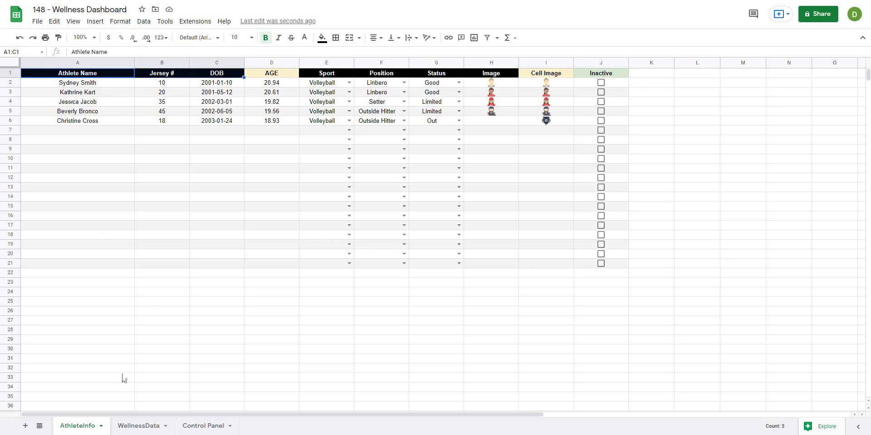
left_click(149, 429)
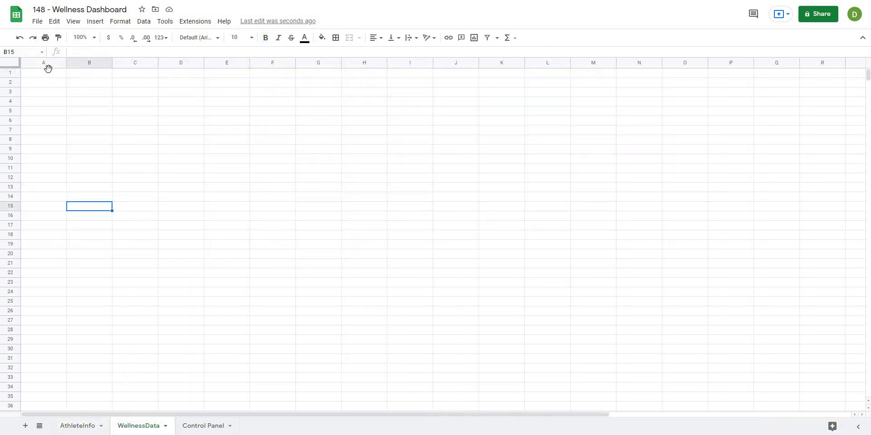
left_click(49, 76)
right_click(50, 77)
mouse_move(122, 128)
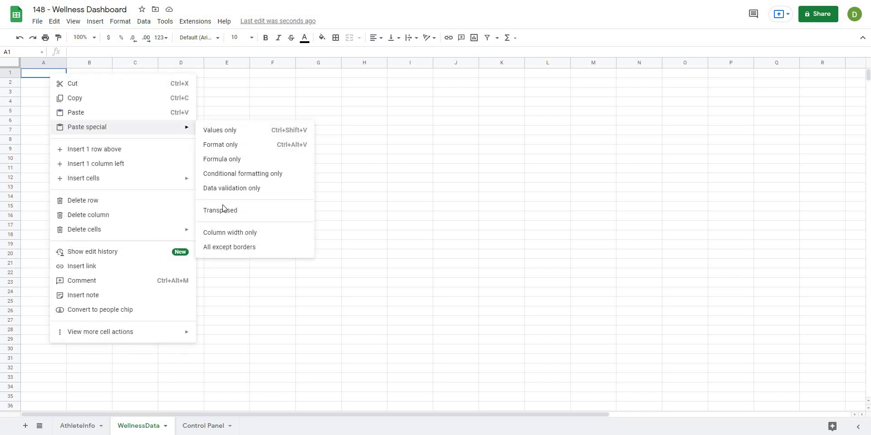
left_click(220, 233)
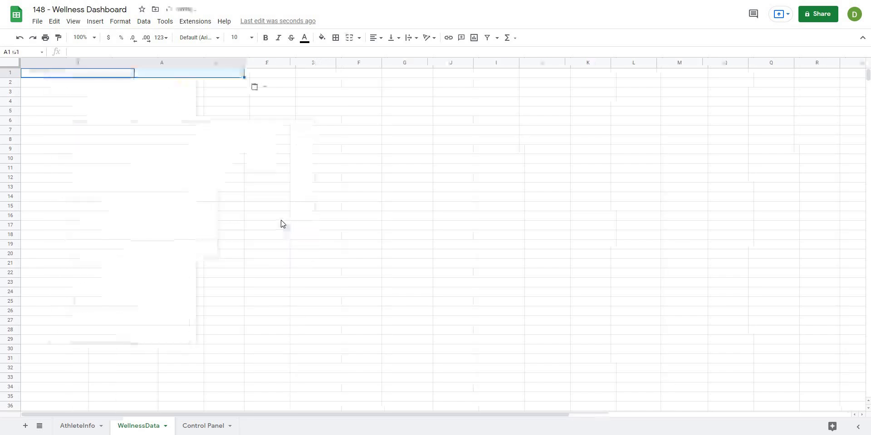
Step: Paste the three copied header cells with their formatting into WellnessData starting at A1
left_click(101, 78)
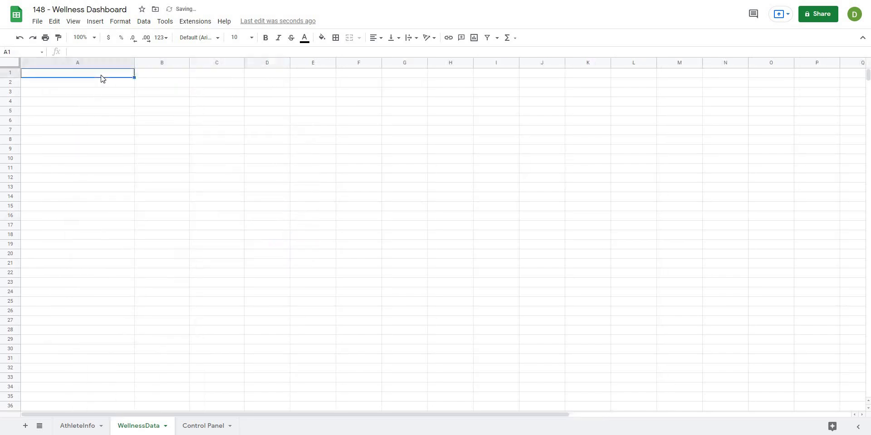
key("ctrl+v")
left_click(135, 152)
Step: Clear the Jersey # and DOB header text from cells B1 and C1, keeping their black formatting
left_click(172, 83)
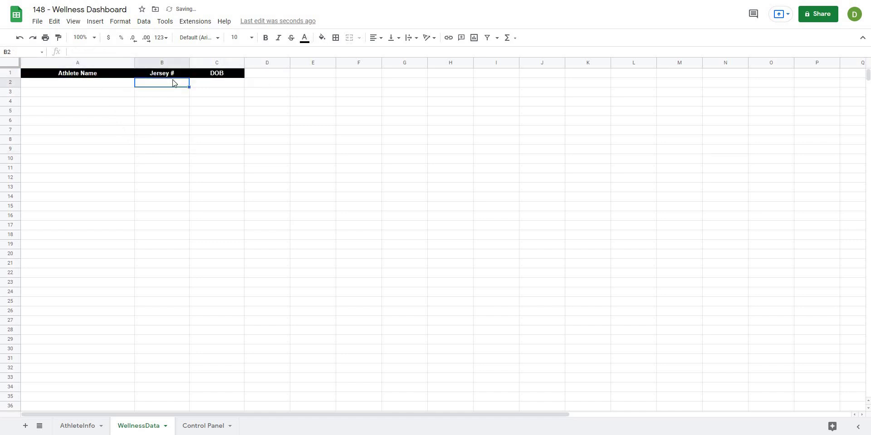
key("Up")
key("Delete")
key("Right")
key("Delete")
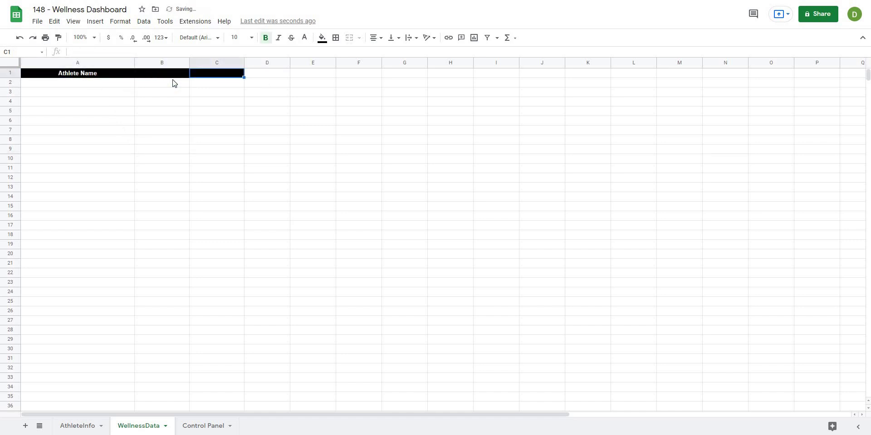
left_click(236, 139)
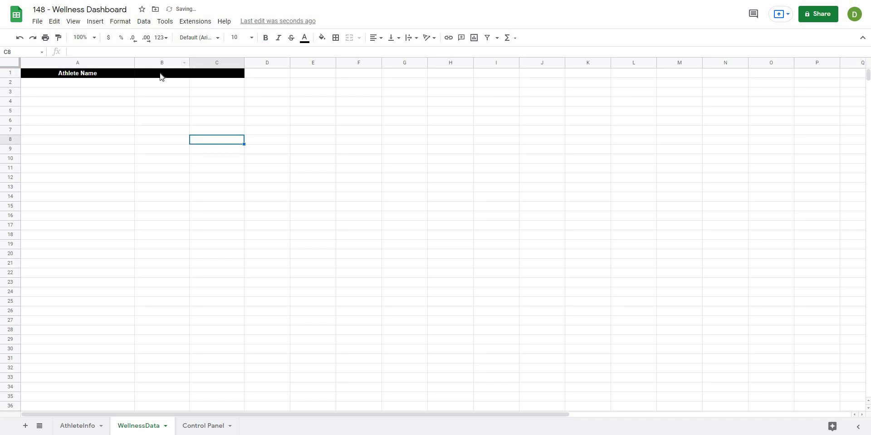
Step: Enter the headers Date in B1 and Inactive in C1
left_click(160, 76)
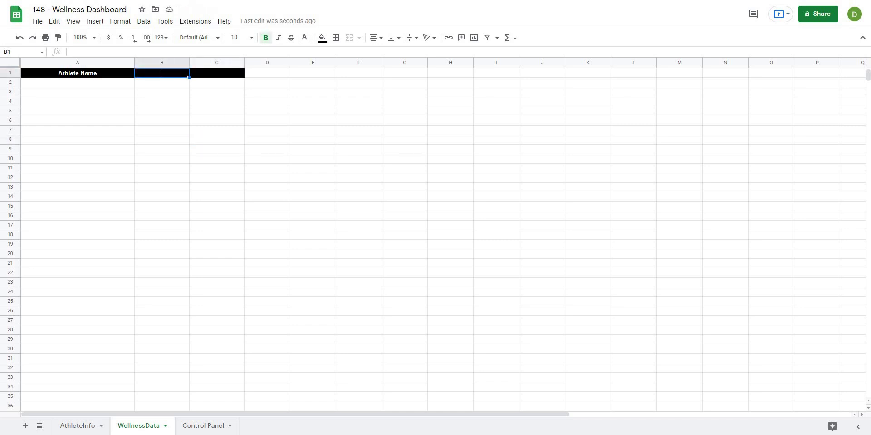
type("Date")
key("Tab")
type("I")
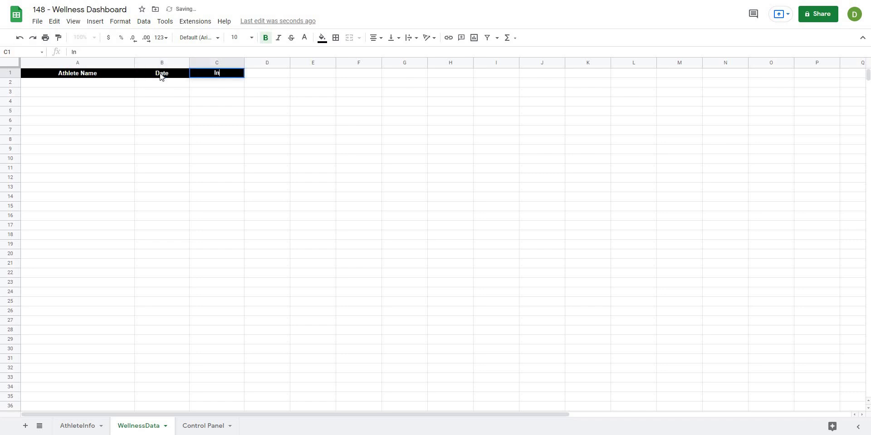
type("nactive")
key("Tab")
Step: Enter the wellness metric headers Sleep 1-10, Stress 1-10, Mood 1-10 and Soreness 1-10 in cells D1 to G1
type("Sleep")
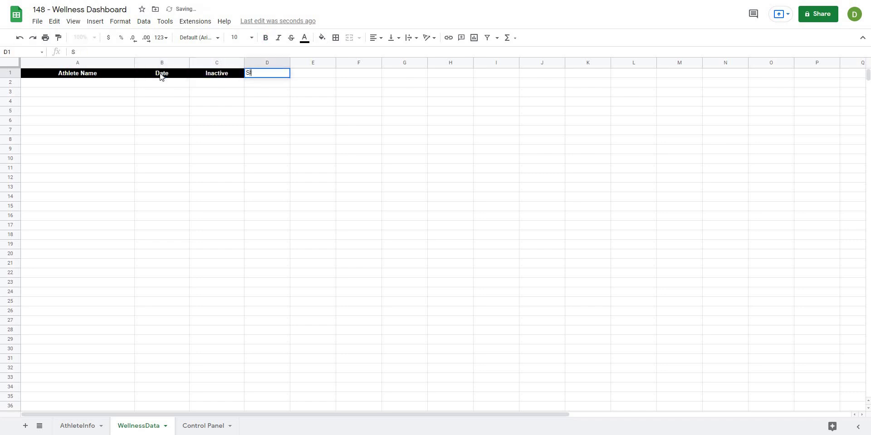
key("Tab")
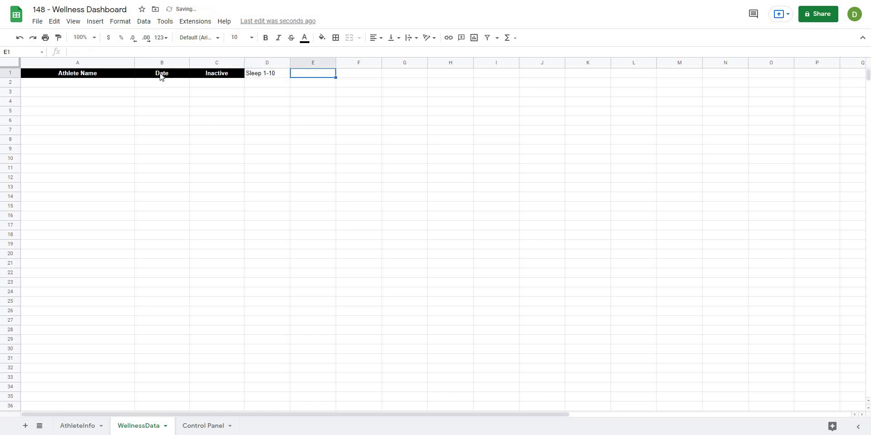
type("Stress 1-10")
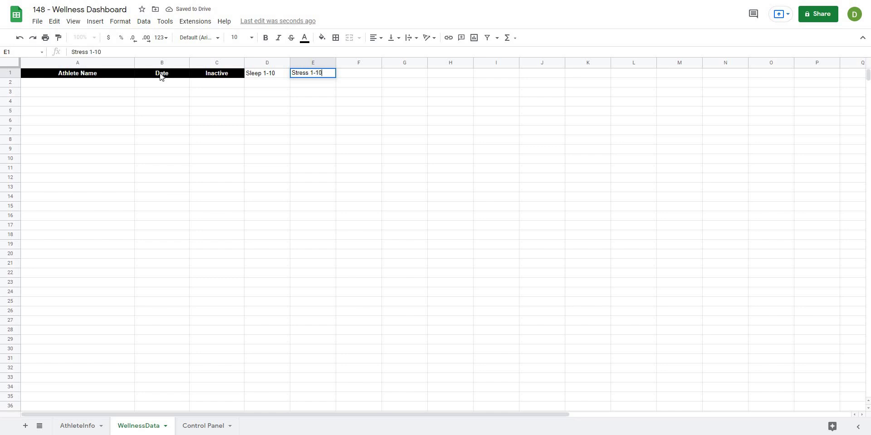
key("Tab")
type("Mood ")
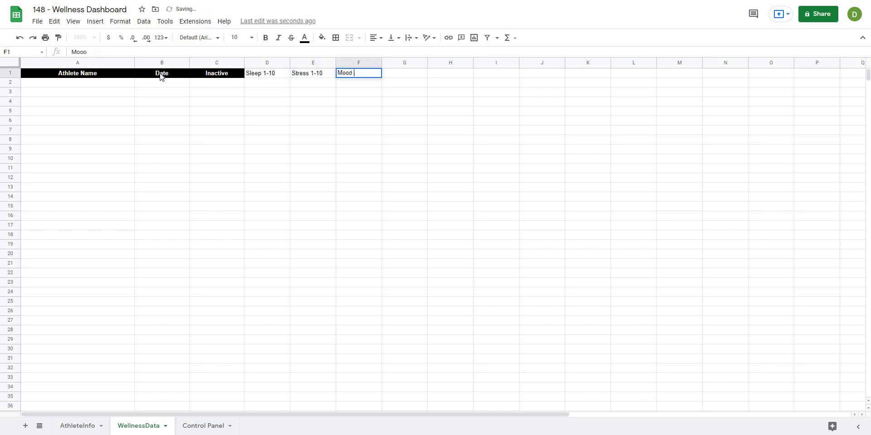
type("1-10")
key("Tab")
type("S")
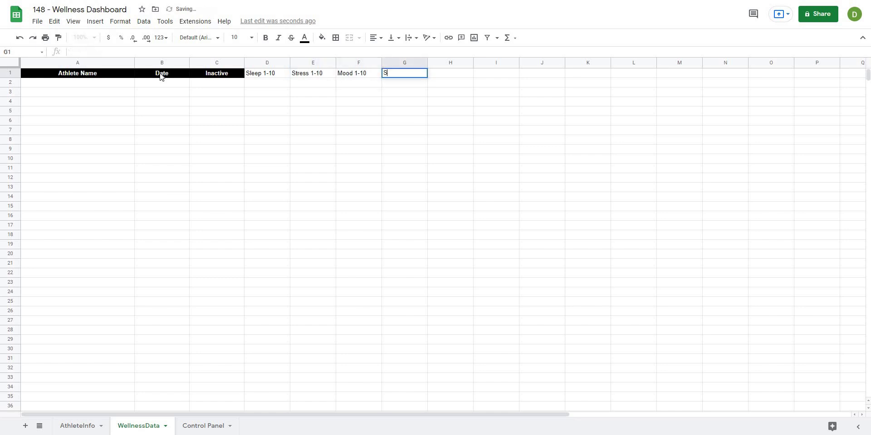
type("oreeess 1-10")
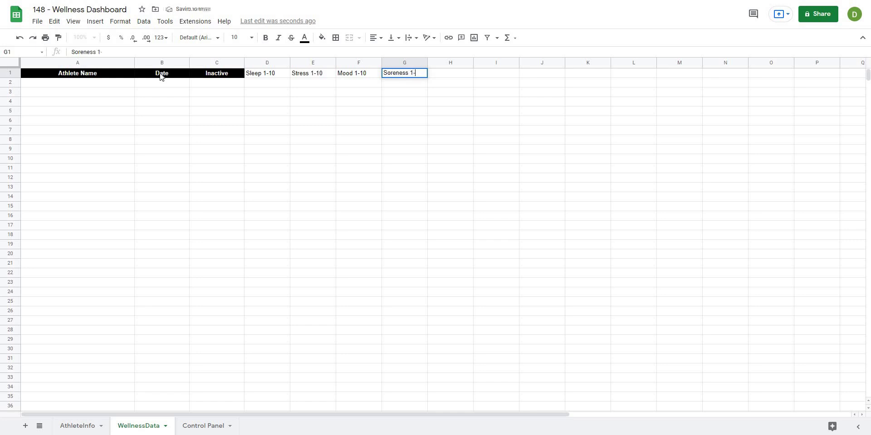
key("Tab")
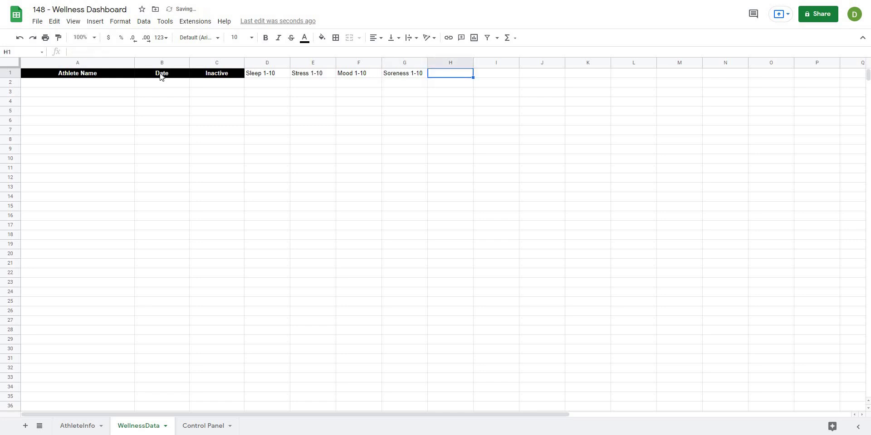
Step: Enter the header Readiness in cell H1
type("Readiness")
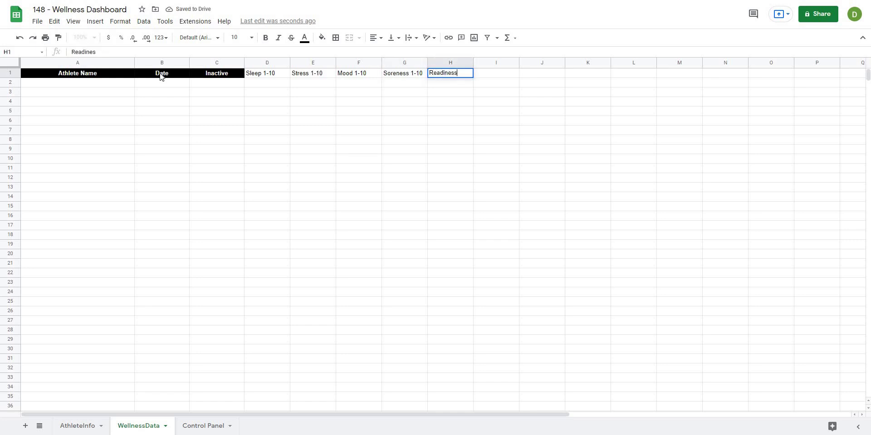
key("Return")
left_click(293, 126)
Step: Copy the Inactive header's formatting onto the headers in D1:H1, pasting the format only
left_click(218, 79)
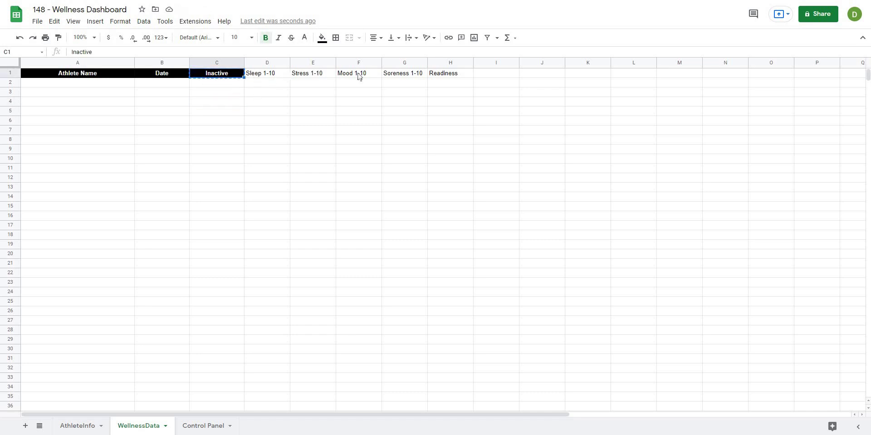
left_click_drag(261, 73, 449, 79)
right_click(449, 81)
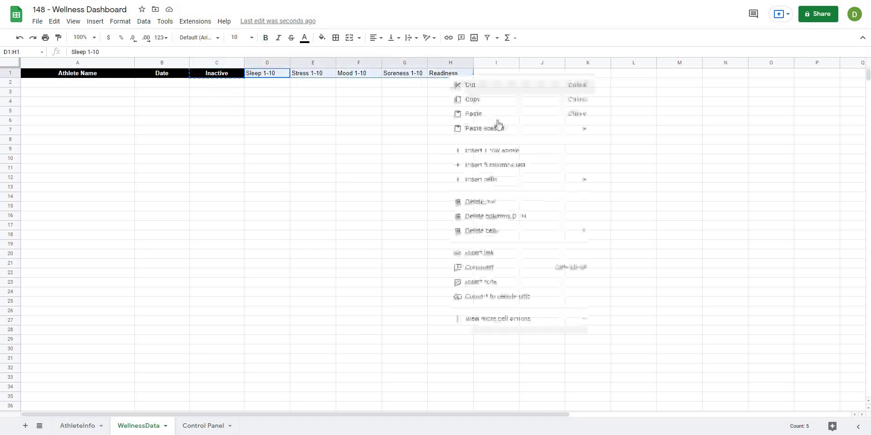
mouse_move(497, 128)
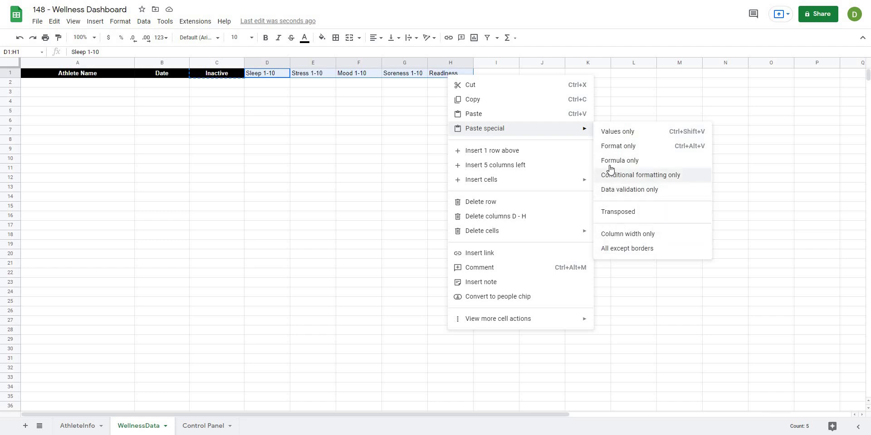
left_click(618, 146)
left_click(401, 207)
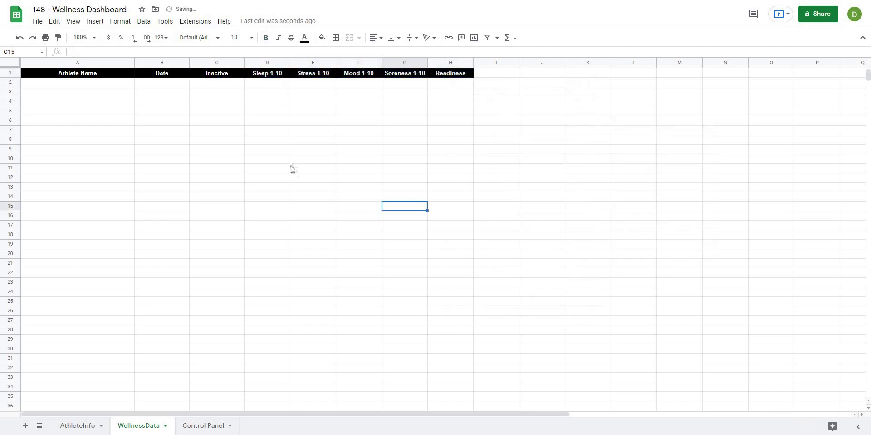
key("Up")
key("Up")
key("Up")
key("Up")
key("Left")
key("Left")
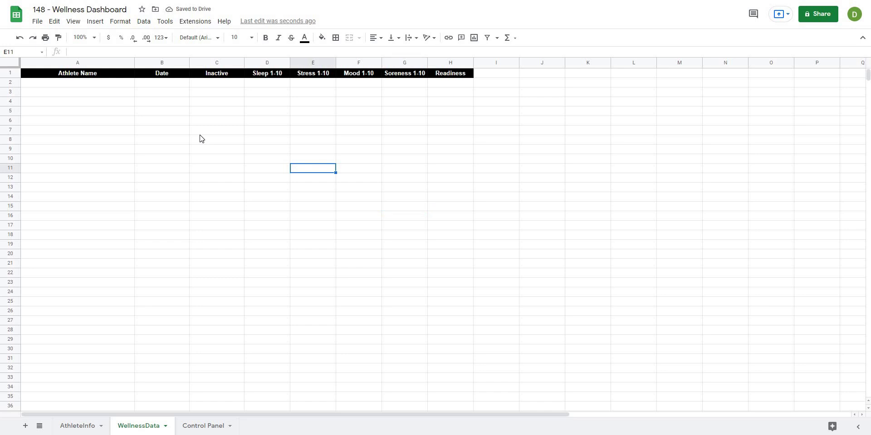
Step: Fill the Inactive and Readiness header cells, C1 and H1, with orange
left_click(217, 75)
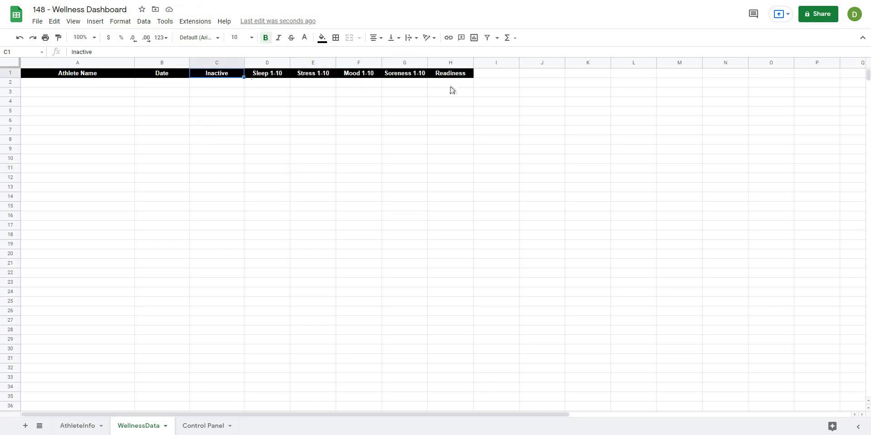
left_click(450, 73, "ctrl")
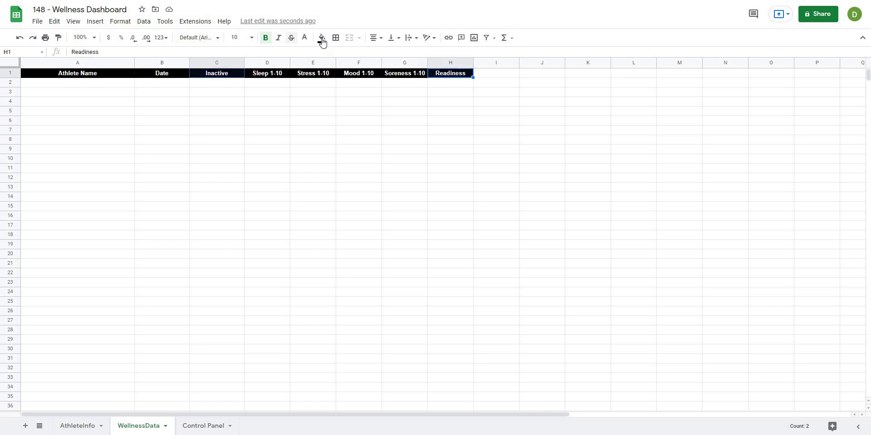
left_click(321, 37)
left_click(345, 124)
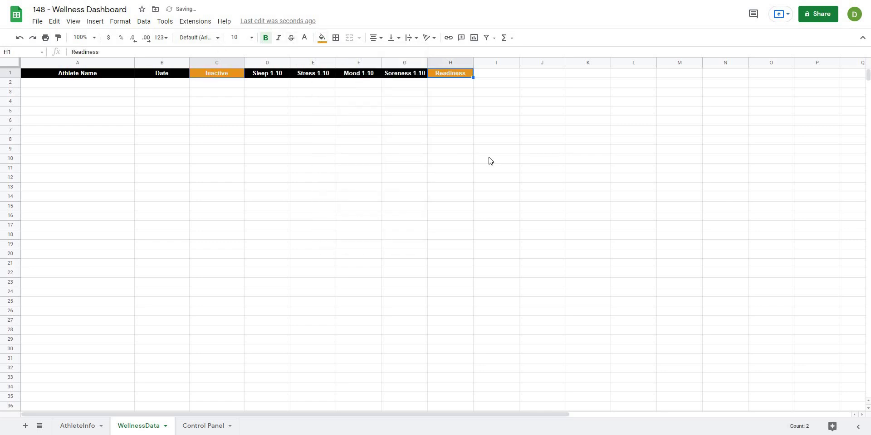
left_click(488, 159)
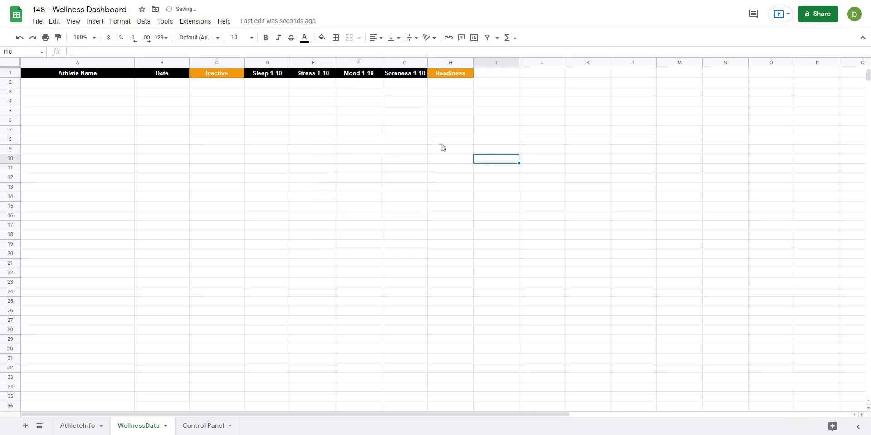
left_click(128, 180)
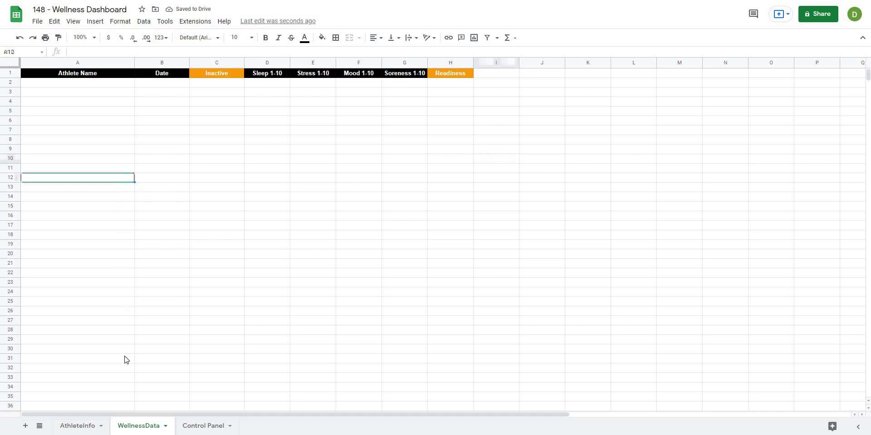
Step: Copy the five athlete names in A2:A6 of AthleteInfo and select cell A2 in WellnessData
left_click(68, 428)
left_click(81, 86)
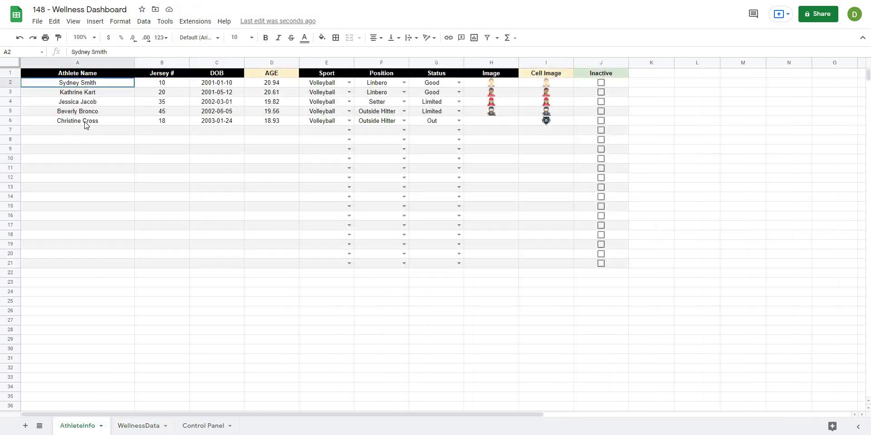
left_click_drag(80, 85, 84, 125)
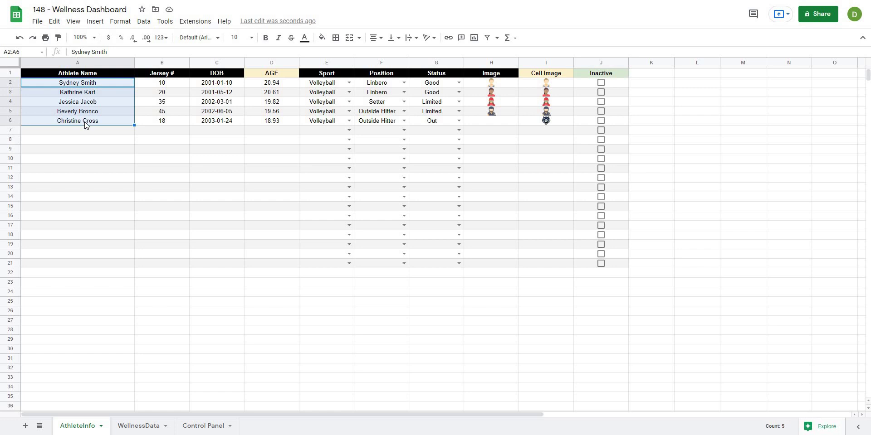
key("ctrl+c")
left_click(138, 426)
left_click(61, 84)
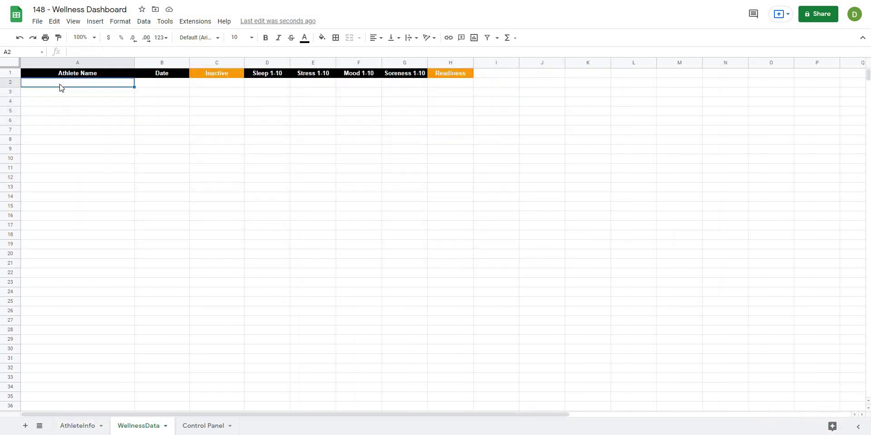
key("ctrl+v")
right_click(63, 87)
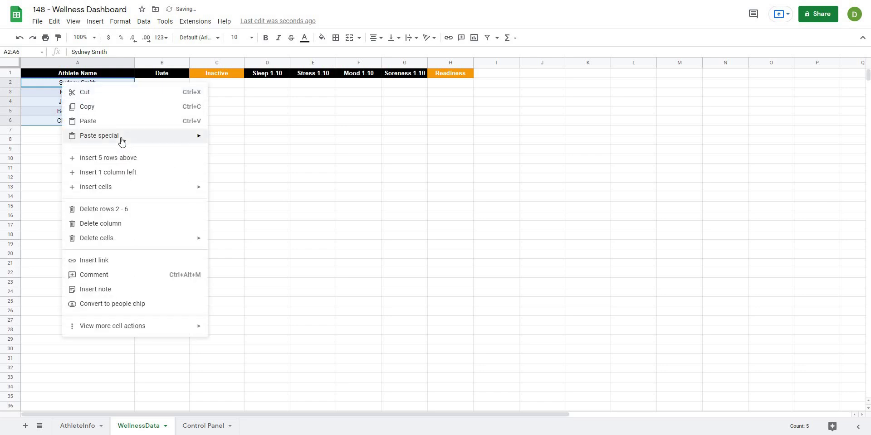
left_click(451, 151)
key("ctrl+z")
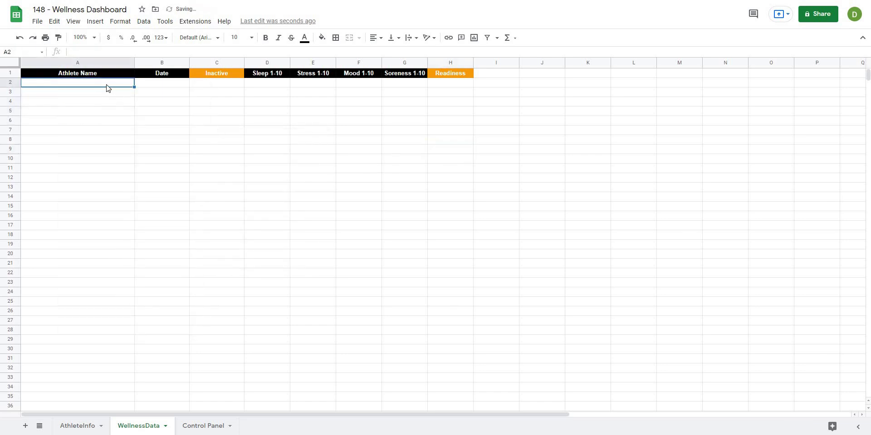
Step: Paste the copied athlete names into WellnessData from A2 down as values only
right_click(107, 86)
mouse_move(154, 138)
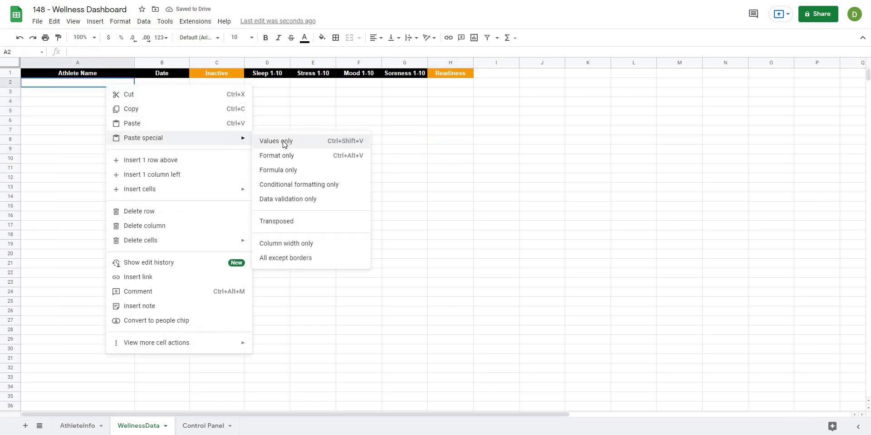
left_click(284, 144)
Step: Repeat the five-name block from A2:A6 directly below itself until the athlete list fills column A through row 31
left_click(81, 86)
left_click(93, 123, "shift")
key("ctrl+c")
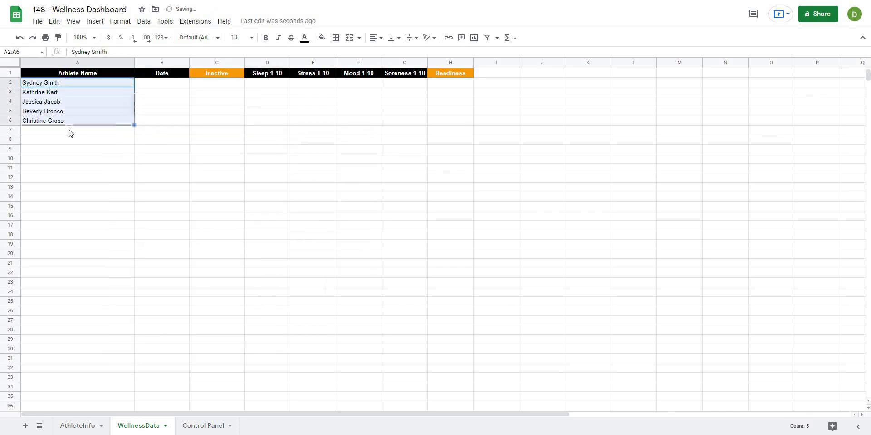
left_click(68, 132)
key("ctrl+v")
left_click(44, 181)
key("ctrl+v")
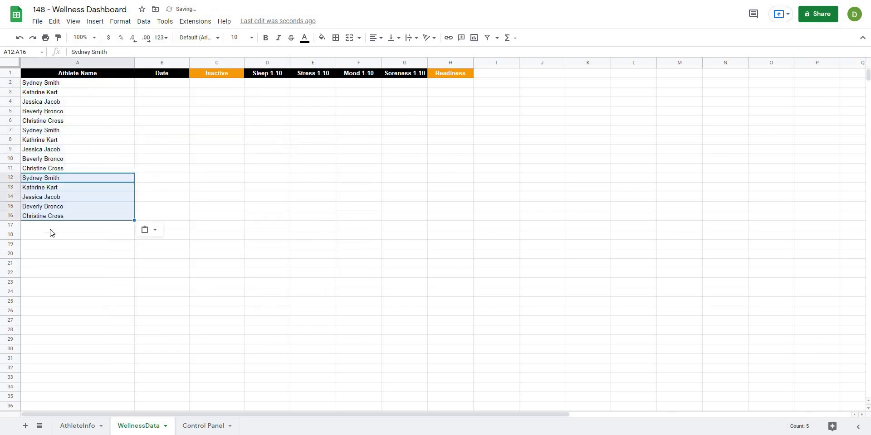
left_click(49, 227)
key("ctrl+v")
left_click(49, 273)
key("ctrl+v")
left_click(44, 320)
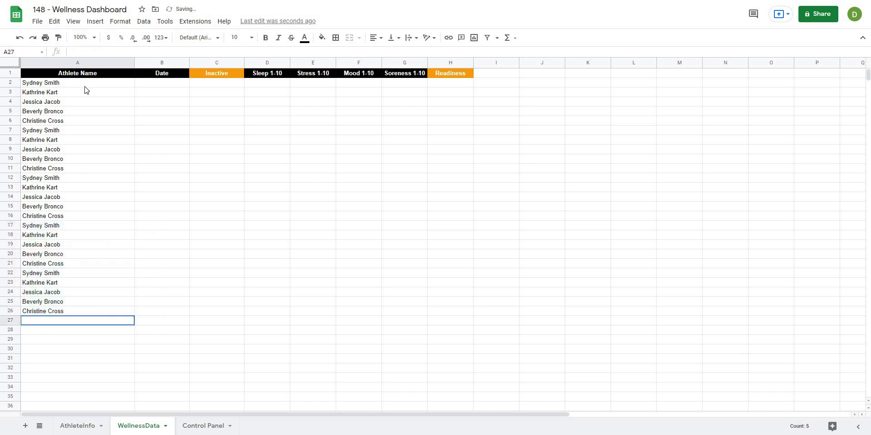
key("ctrl+v")
Step: Copy the athlete names in A2:A31 and paste them below the list, starting at A32
left_click(78, 86)
left_click(69, 362, "shift")
key("ctrl+c")
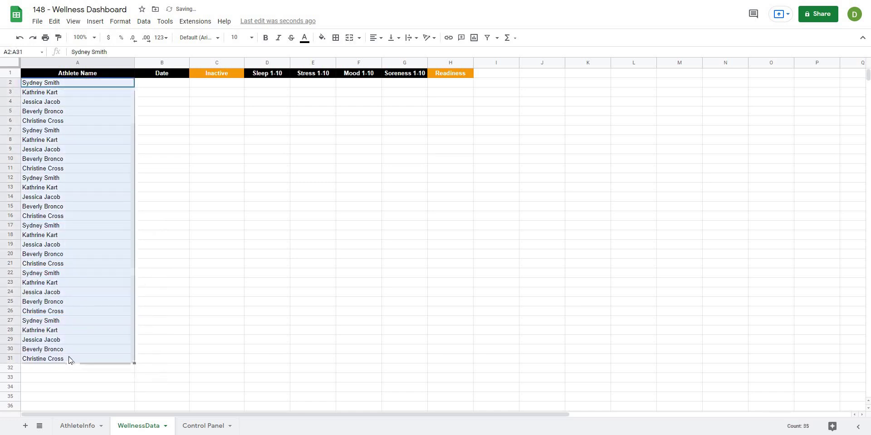
scroll(64, 344, "down", 2)
left_click(57, 322)
key("ctrl+v")
scroll(50, 299, "down", 10)
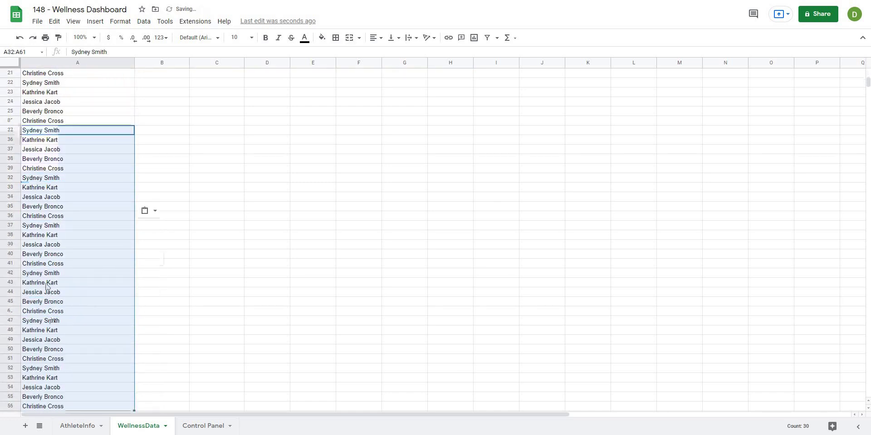
left_click(344, 218)
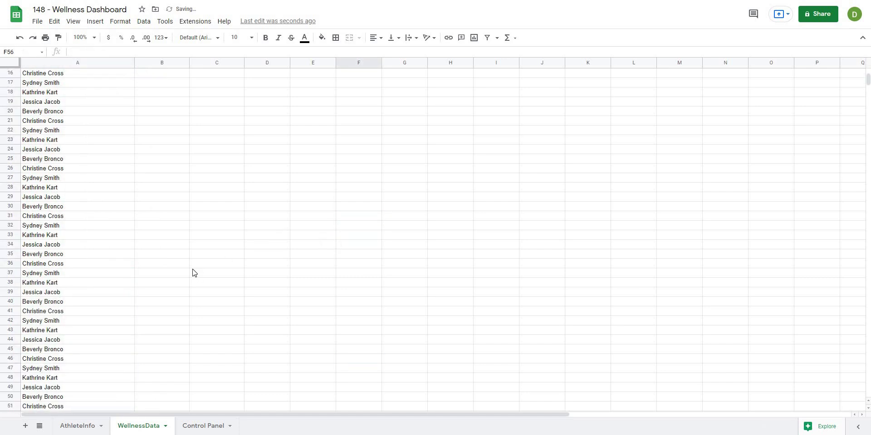
scroll(200, 227, "up", 12)
left_click(210, 180)
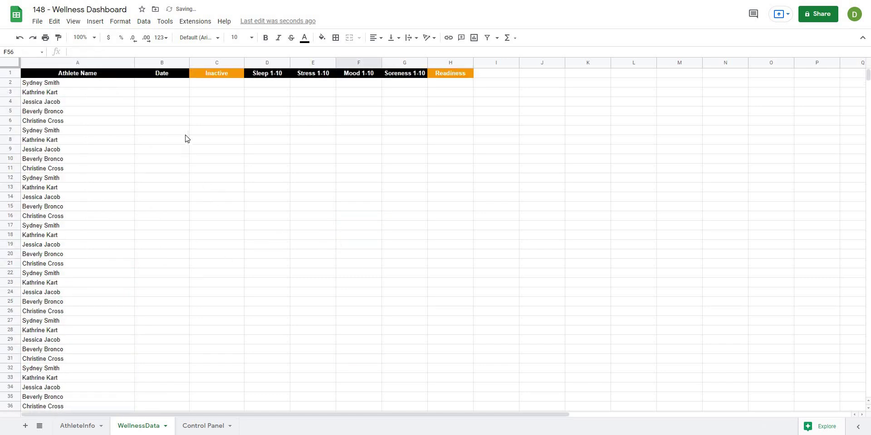
left_click(86, 84)
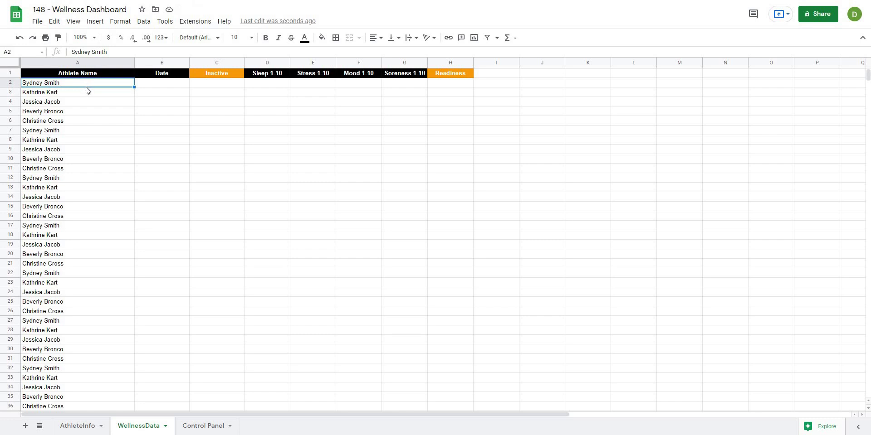
left_click(72, 130)
left_click(71, 159)
left_click(68, 198)
left_click(72, 235)
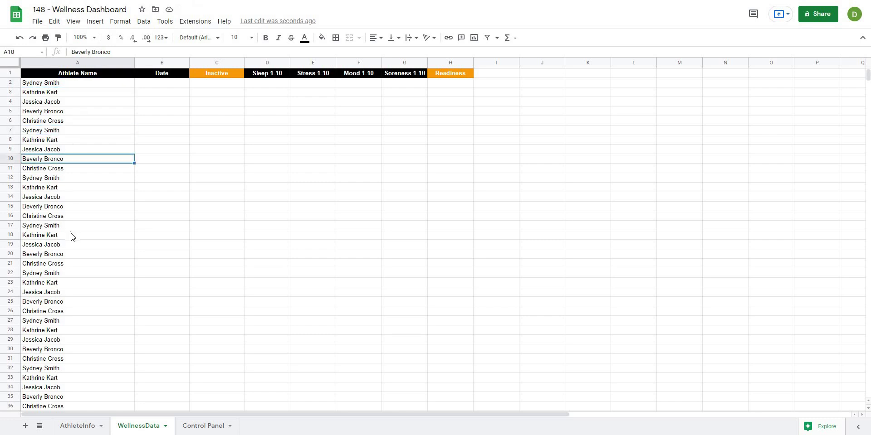
left_click(263, 151)
left_click(150, 83)
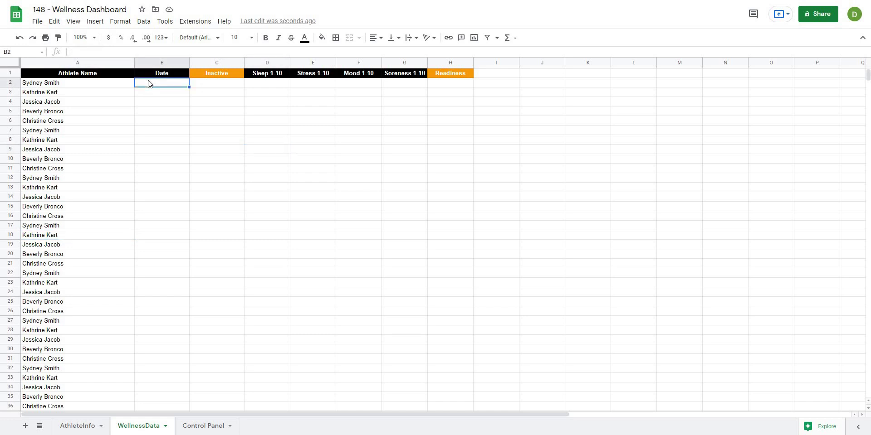
left_click(142, 166)
left_click(182, 304)
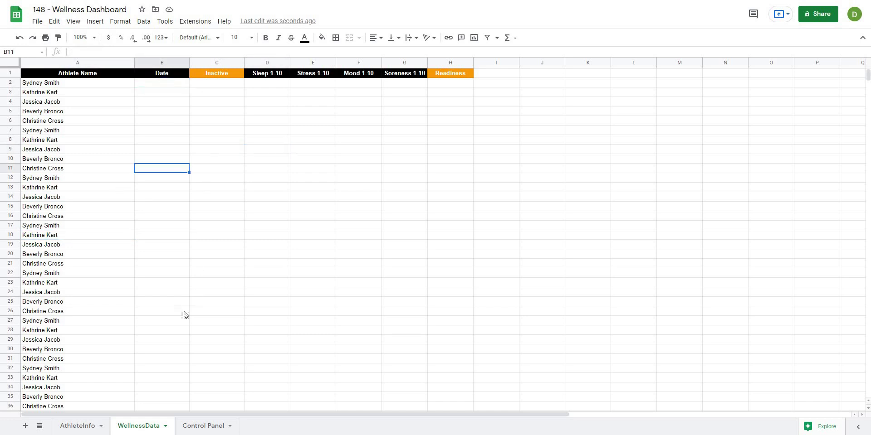
left_click(480, 152)
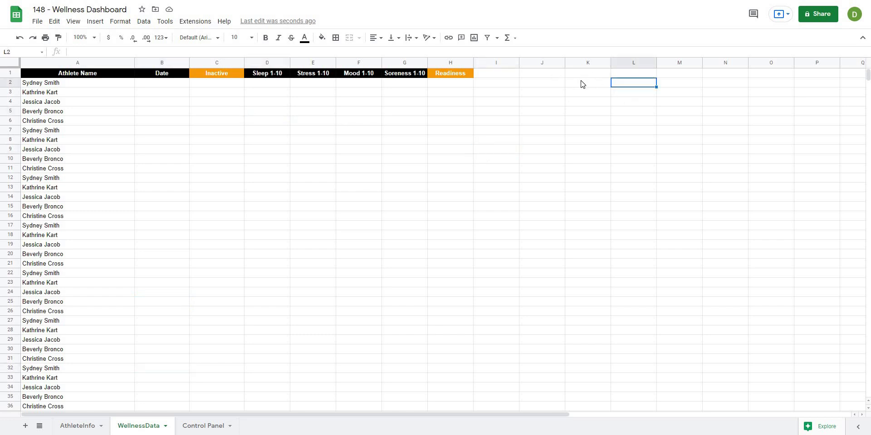
left_click(570, 91)
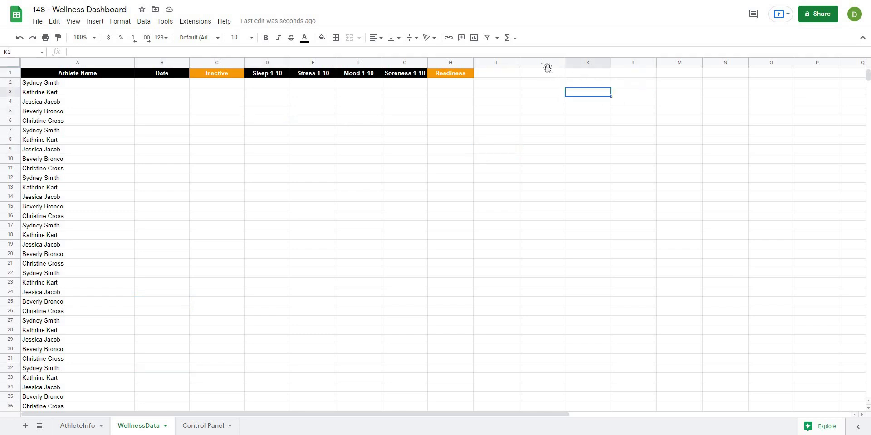
left_click(546, 72)
Step: Enter the start date 2022-01-01 in helper cell K1
left_click(591, 75)
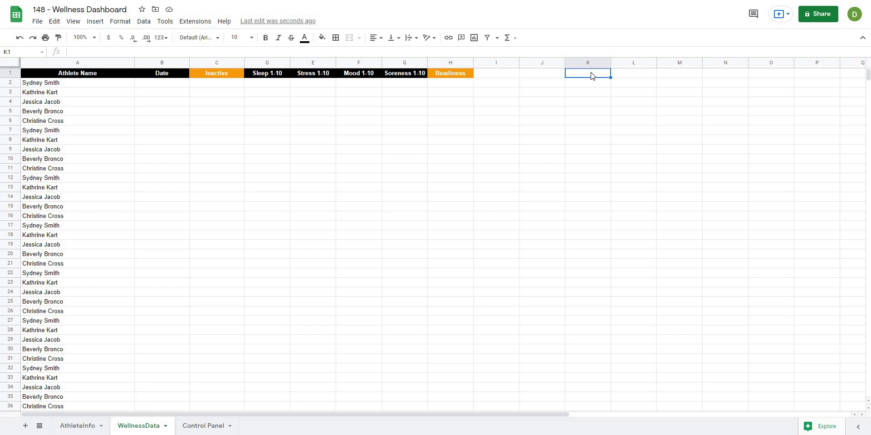
type("2022-01-01")
key("Return")
left_click(632, 110)
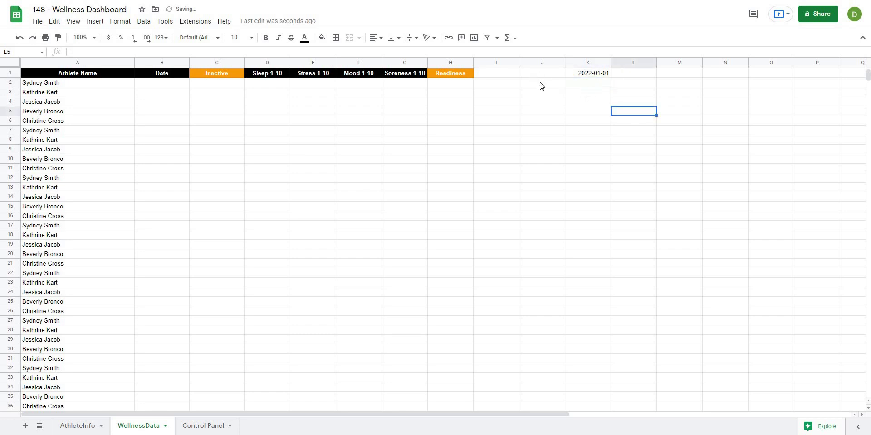
Step: Enter =countif($A$1:A2, A2) in J2 to number each athlete's occurrence, with the range start locked as $A$1
left_click(541, 85)
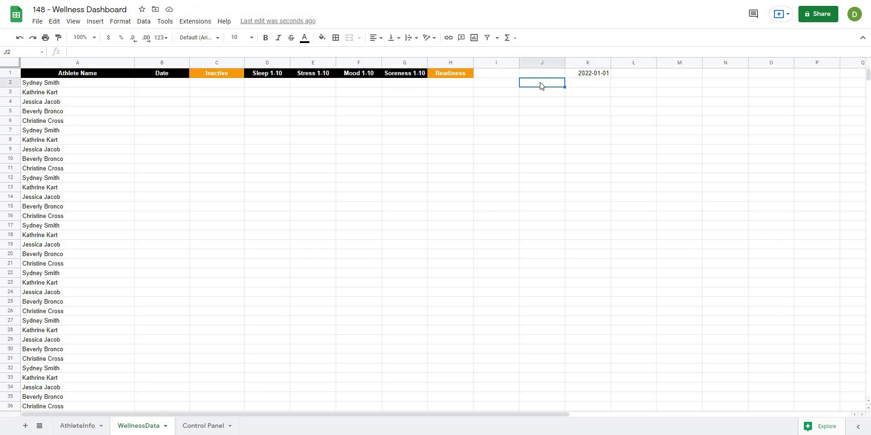
type("=count")
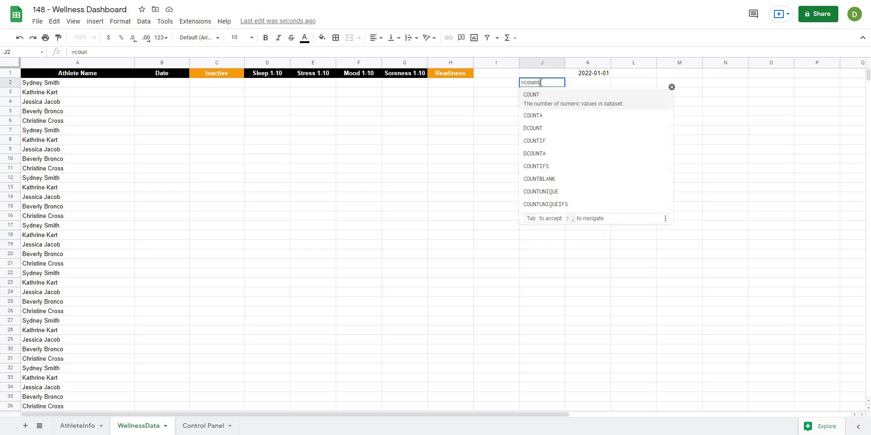
type("if(")
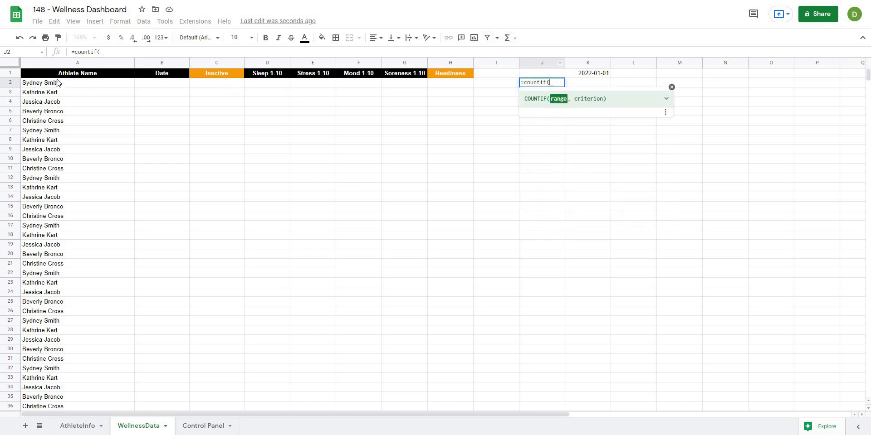
left_click_drag(56, 85, 57, 73)
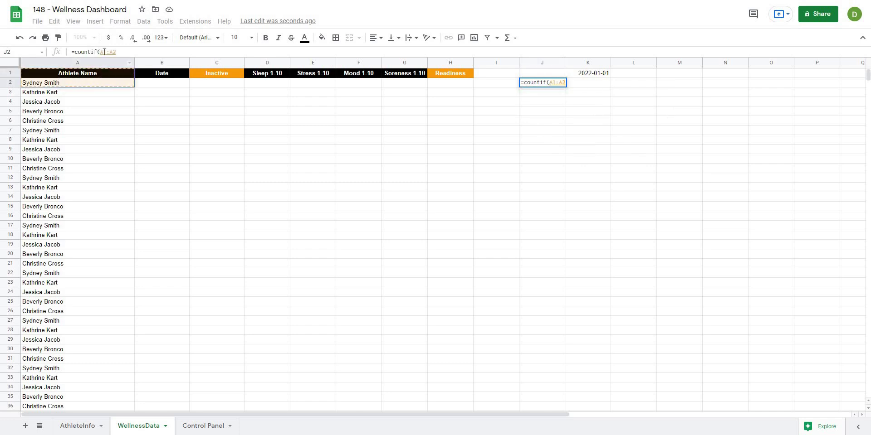
left_click(108, 51)
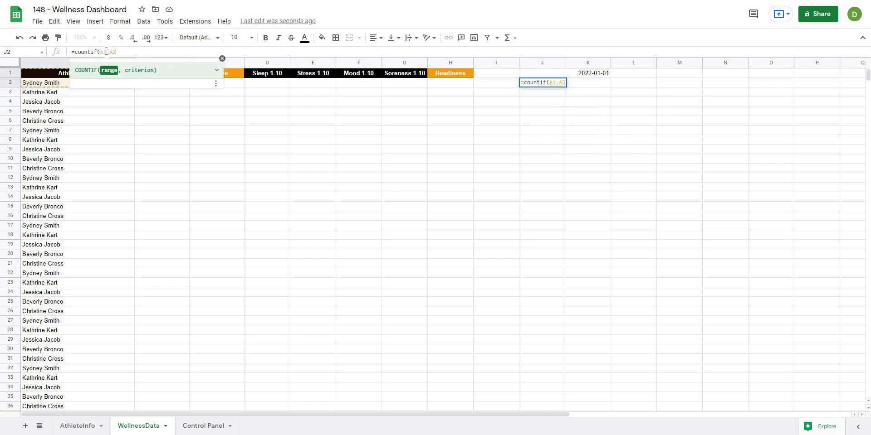
key("shift+Left")
key("shift+Left")
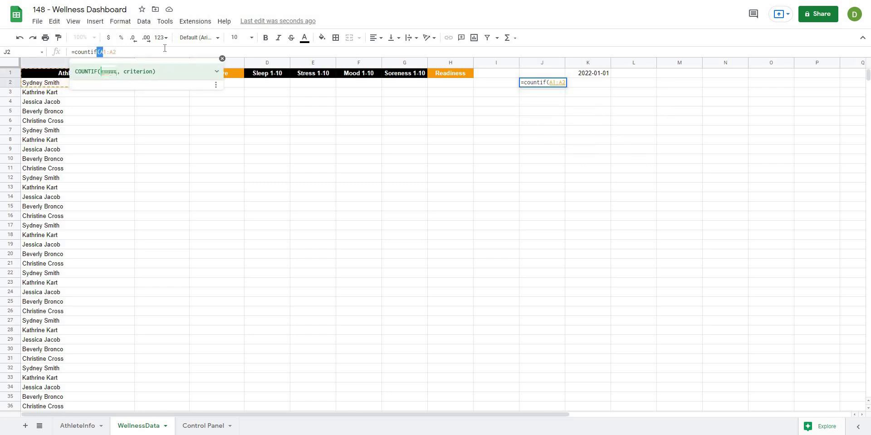
key("Right")
key("F4")
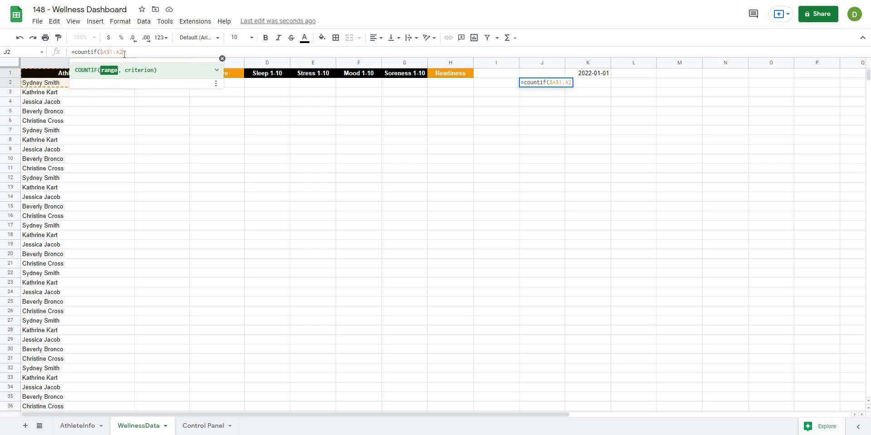
type(",")
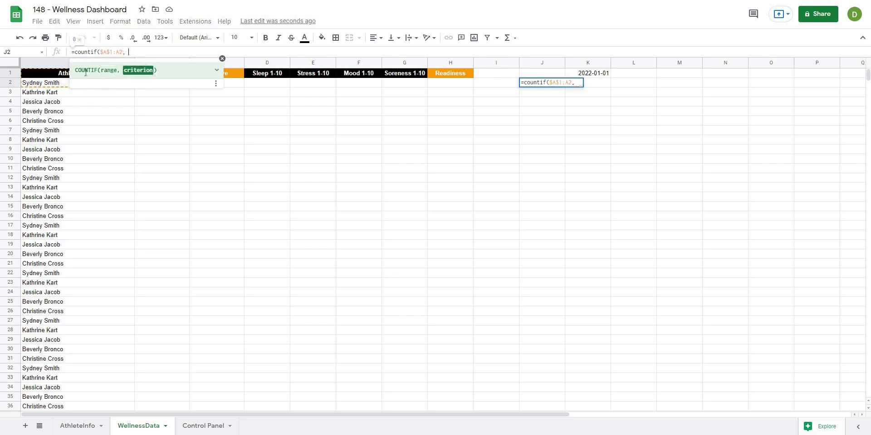
left_click(54, 86)
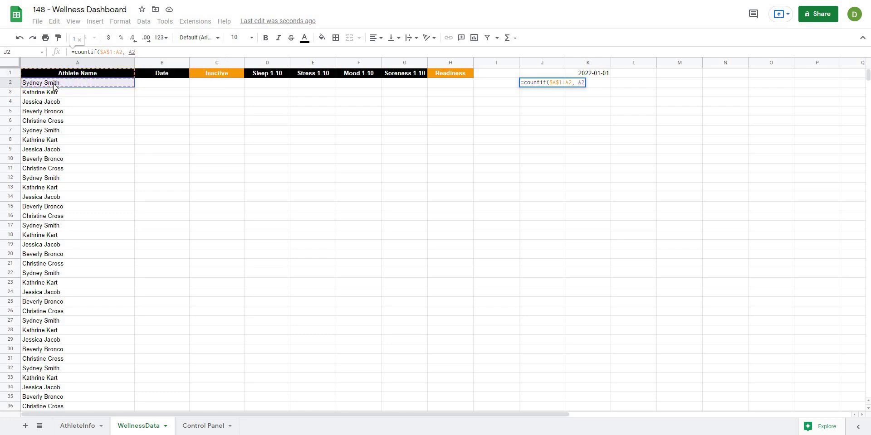
type(")")
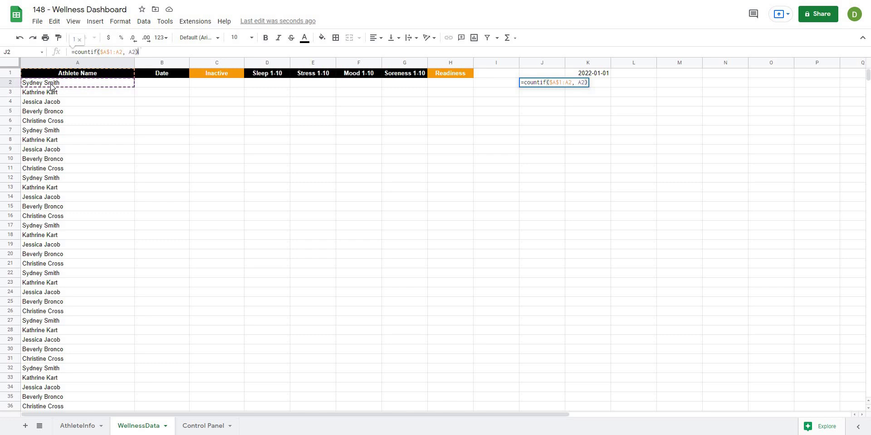
key("Return")
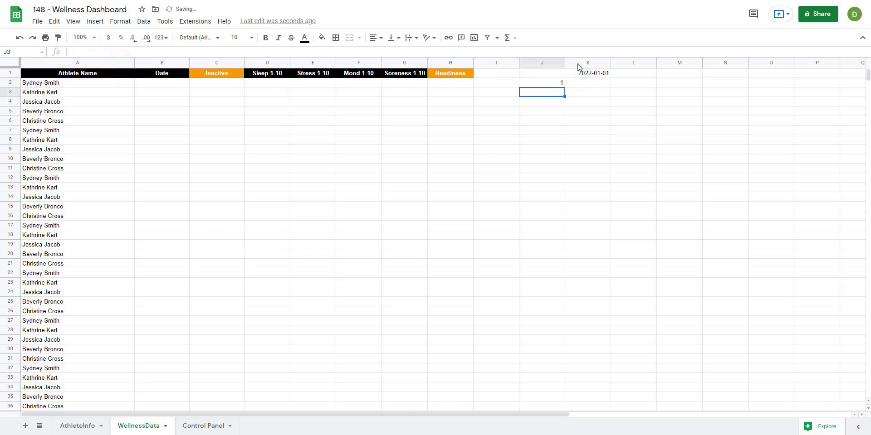
Step: Copy the COUNTIF formula from J2 into J3 and inspect the references it uses
key("Up")
left_click_drag(564, 89, 561, 94)
left_click(107, 52)
type("$A$1:A3, A3)")
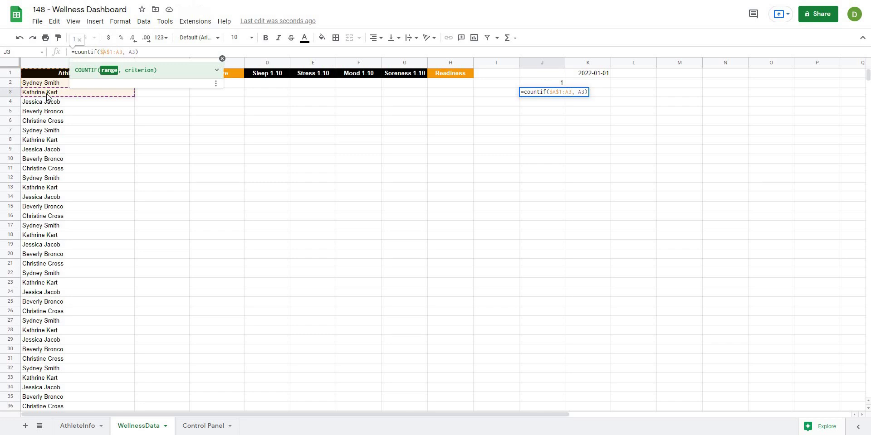
key("Return")
Step: Fill the COUNTIF formula from J2 down column J to the last athlete row, 91, and clear the surplus cell J92
left_click(560, 84)
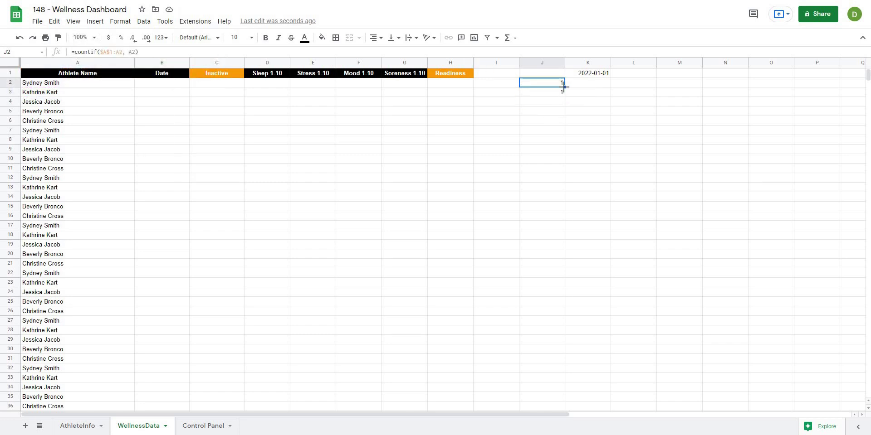
left_click_drag(565, 87, 540, 176)
left_click(561, 169)
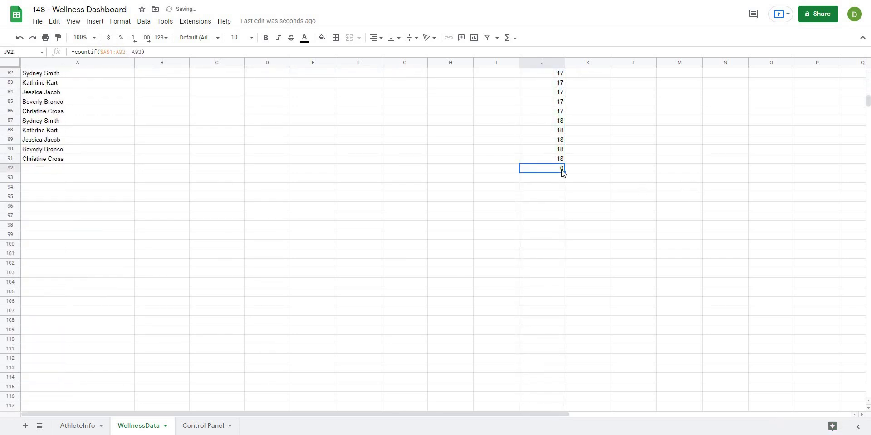
key("Delete")
key("Up")
Step: Enter =$K$1+J2 in K2 and accept the suggested autofill to extend the date formula down column K
scroll(637, 132, "up", 11)
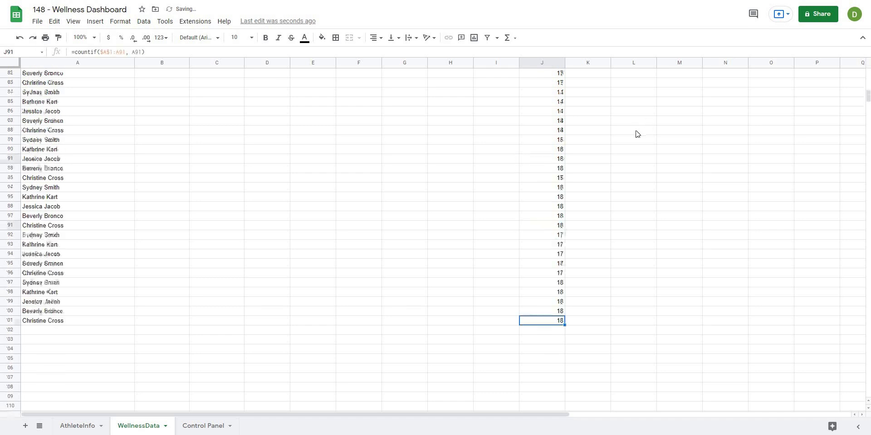
scroll(641, 143, "up", 5)
left_click(595, 75)
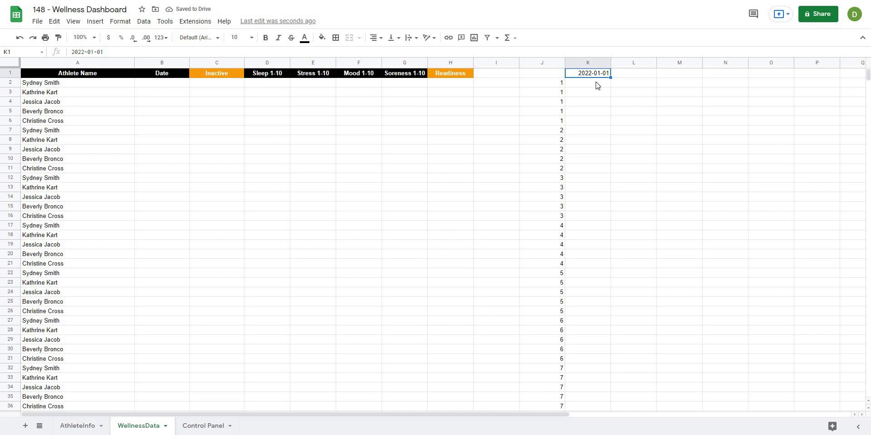
left_click(595, 86)
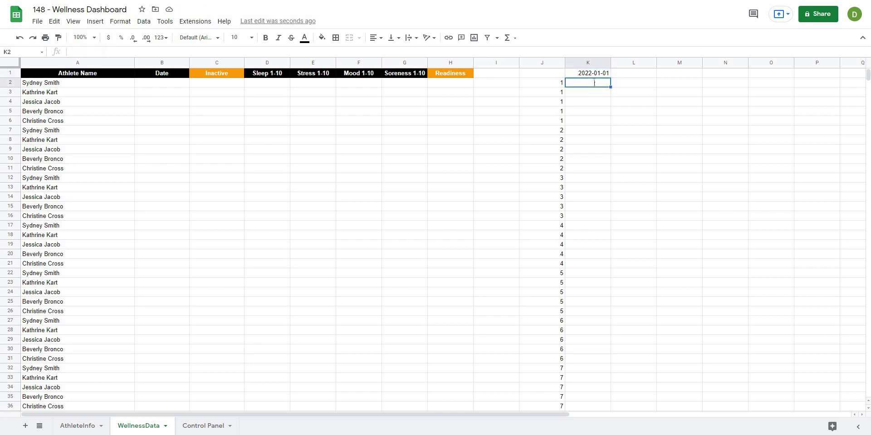
type("=")
left_click(608, 72)
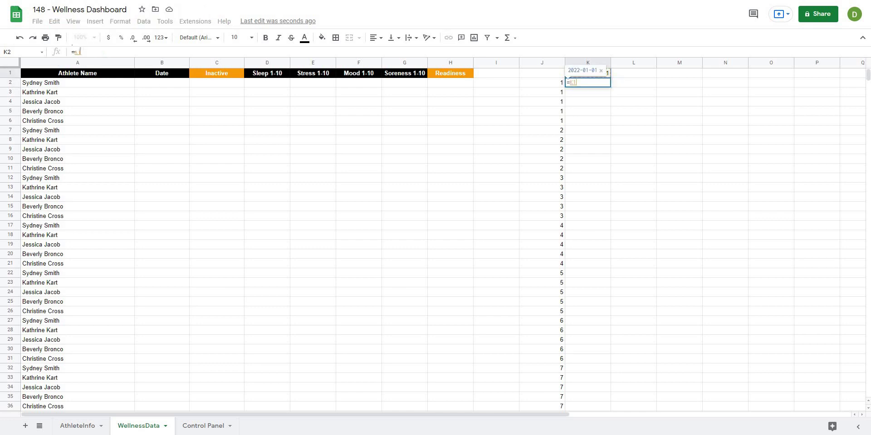
left_click(79, 52)
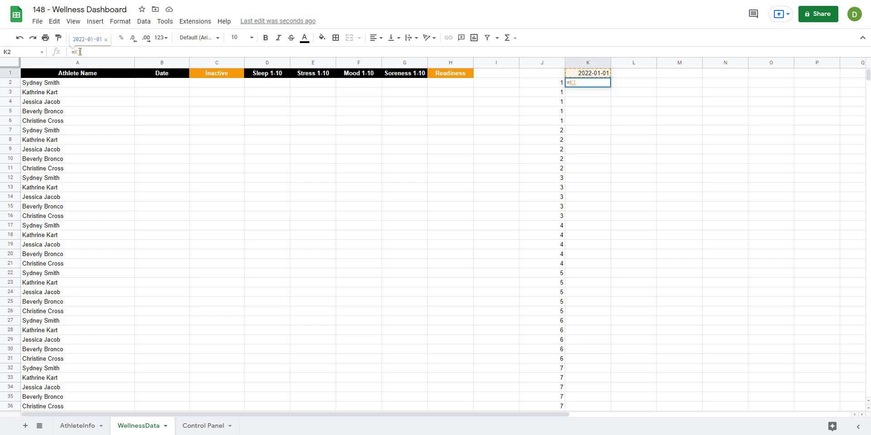
key("F4")
type("+")
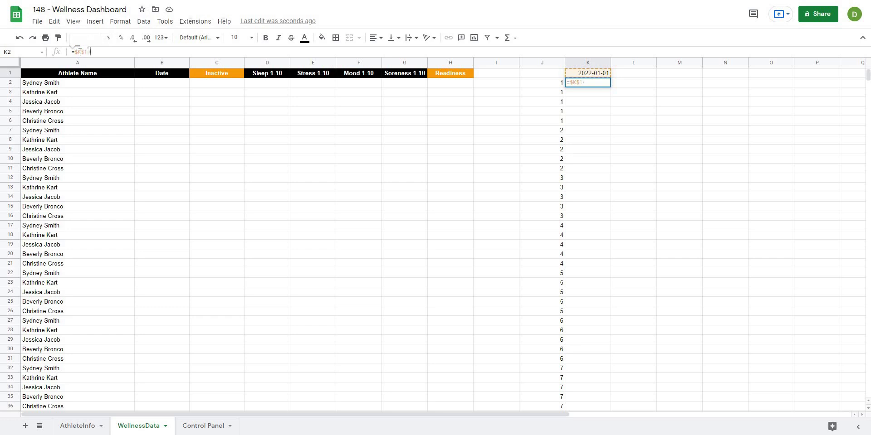
left_click(549, 86)
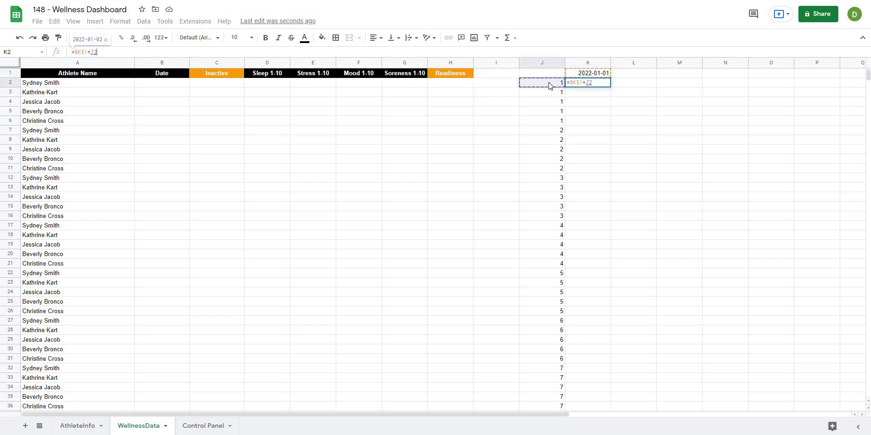
key("Return")
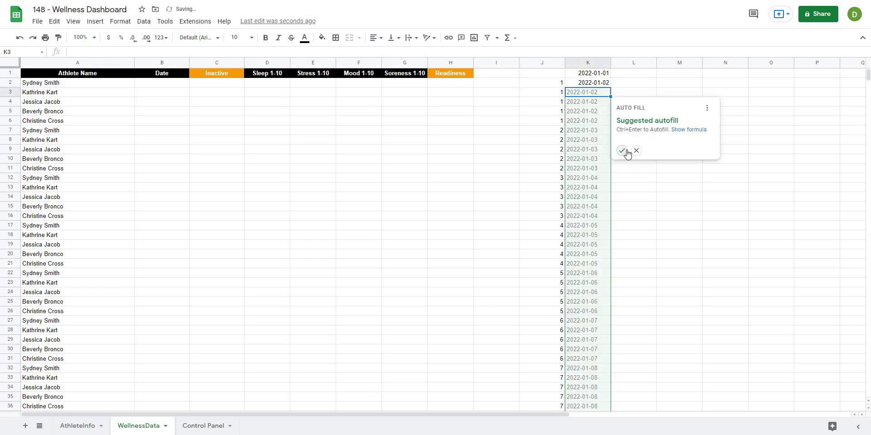
left_click(623, 151)
Step: Check the dates in column K against the athlete names and occurrence numbers from row 2 down to row 91
left_click(604, 84)
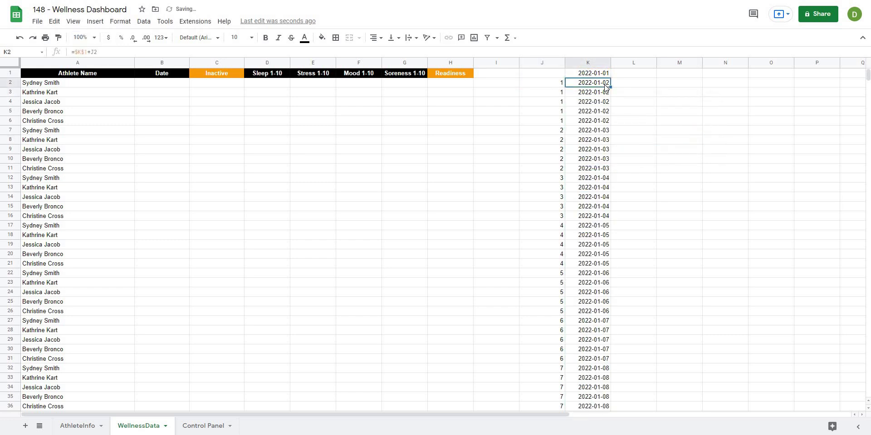
key("Down")
key("Up")
key("Down")
key("Down")
key("Down")
key("Down")
key("Down")
key("Down")
key("Down")
key("Down")
key("Down")
key("Down")
key("Down")
key("Down")
key("Down")
key("Down")
key("Down")
key("Down")
key("Down")
key("Down")
key("Down")
key("Down")
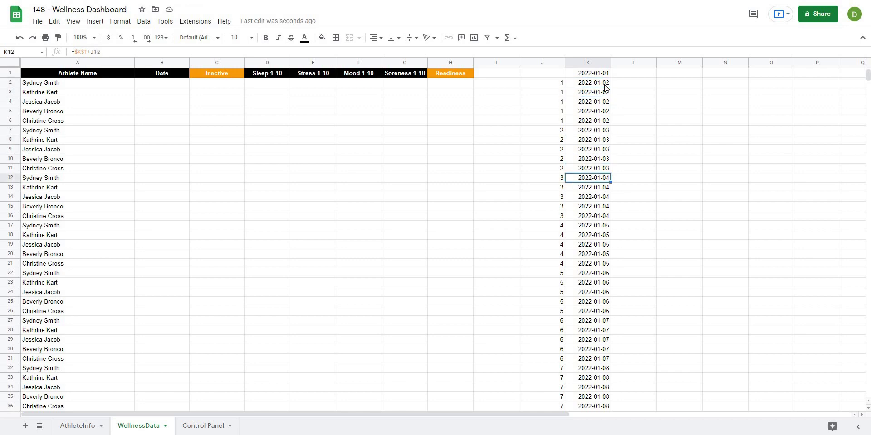
key("Down")
key("Down")
key("Down")
key("Down")
key("Down")
key("Down")
key("Down")
key("Down")
key("Down")
key("Down")
key("Down")
key("Down")
key("Down")
key("Down")
key("Down")
key("Down")
key("Down")
key("Down")
key("Down")
key("Down")
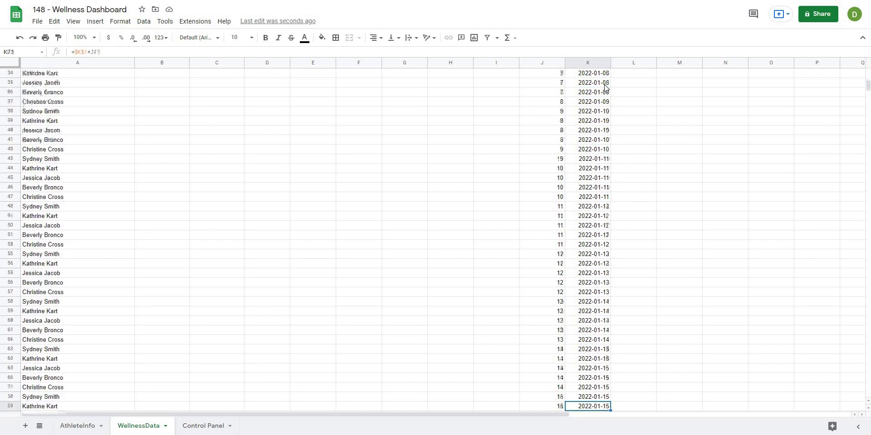
key("Down")
key("Down")
key("Down")
key("Down")
key("Down")
key("Down")
key("Down")
key("Down")
left_click(637, 349)
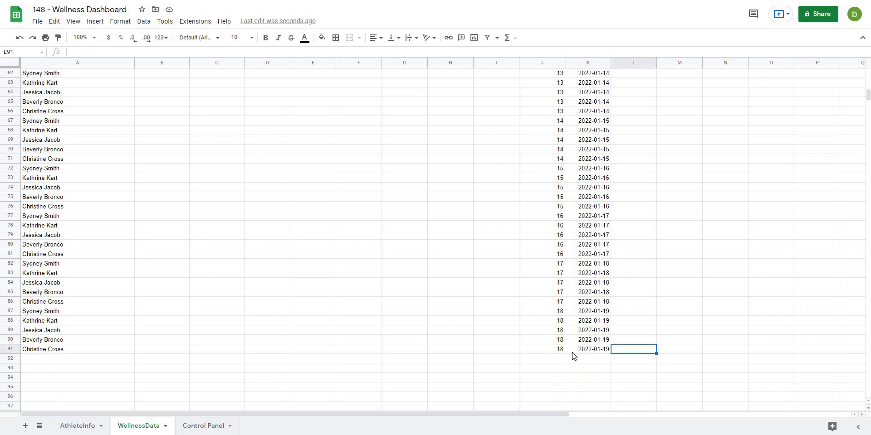
left_click(37, 343)
left_click(36, 255)
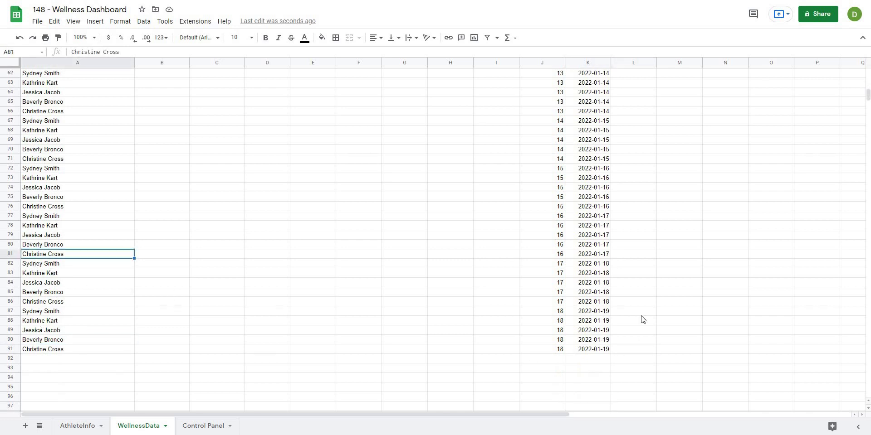
Step: Copy the calculated dates in K2:K91 and paste them as values only into the Date column from B2 down
left_click(598, 350)
key("ctrl+shift+Up")
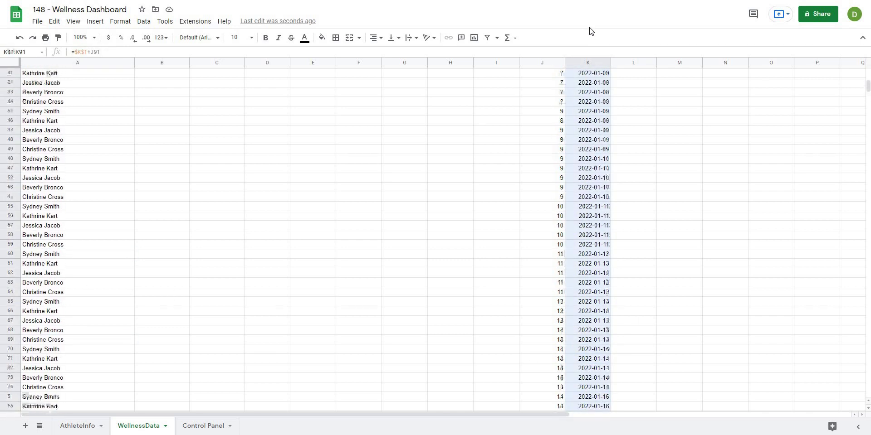
left_click(585, 86, "shift")
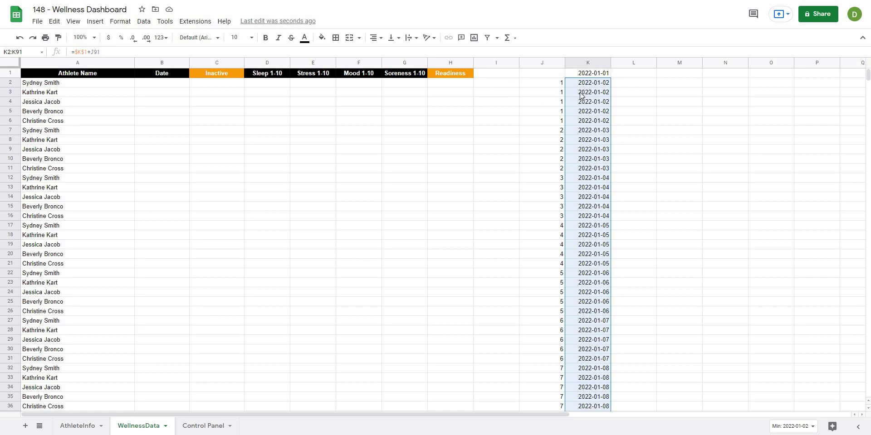
key("ctrl+c")
right_click(159, 85)
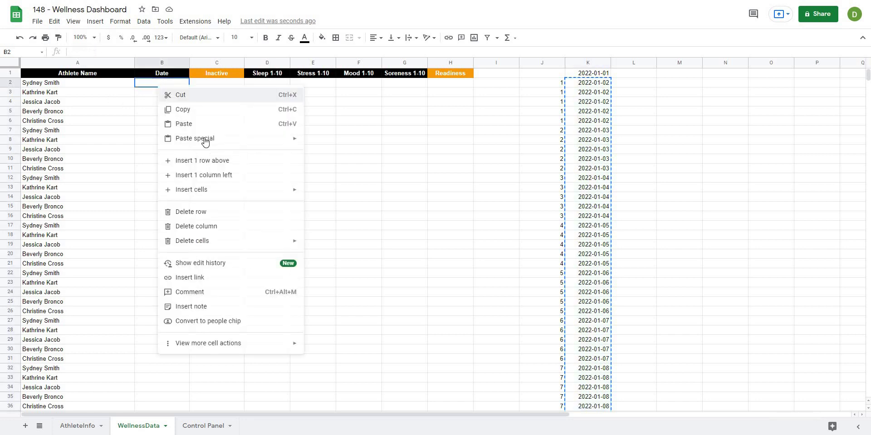
mouse_move(204, 139)
left_click(406, 145)
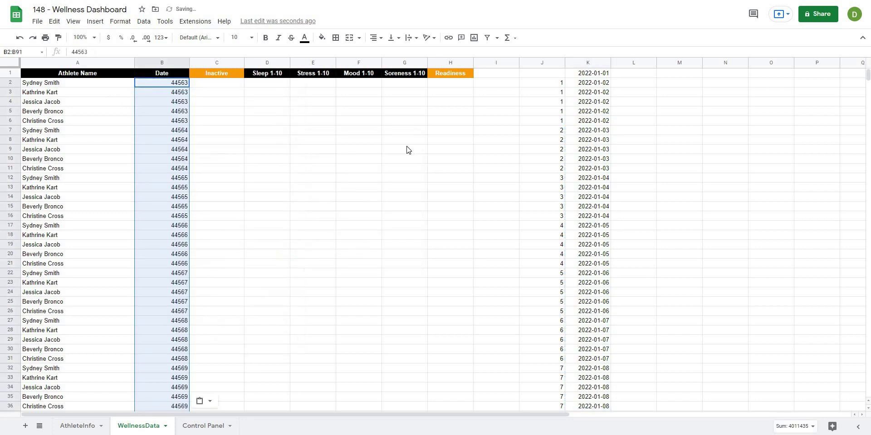
Step: Format the whole Date column with the yyyy-mmm-dd date format and check the dates down the column
scroll(219, 161, "down", 8)
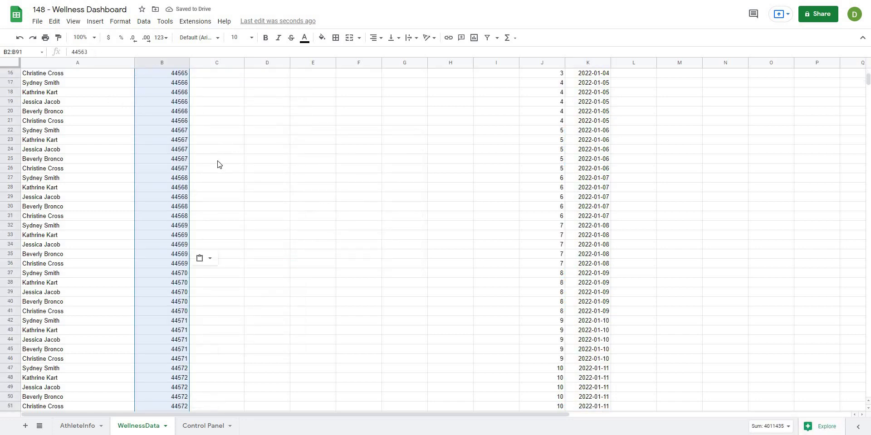
scroll(191, 132, "up", 8)
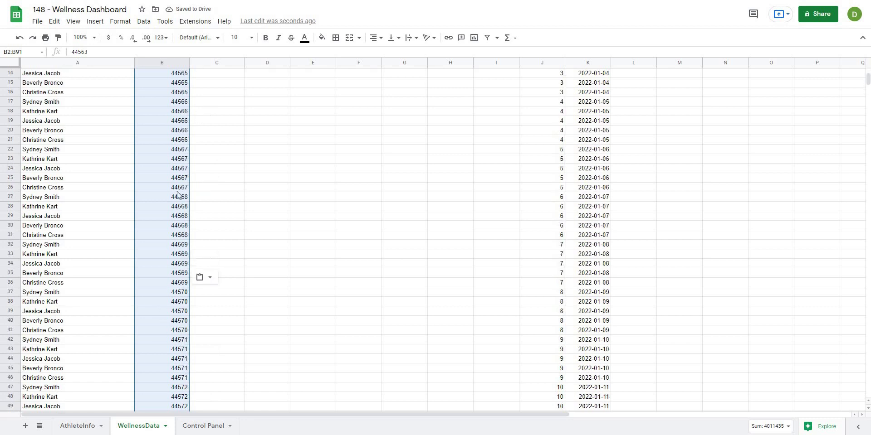
left_click(167, 62)
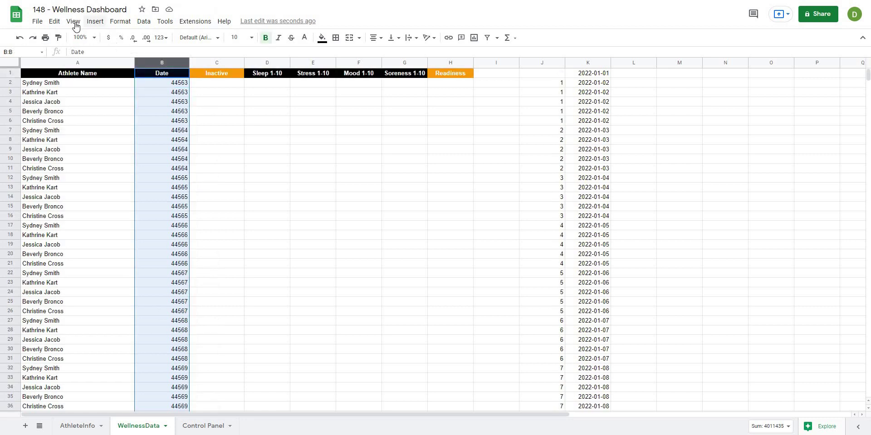
left_click(120, 22)
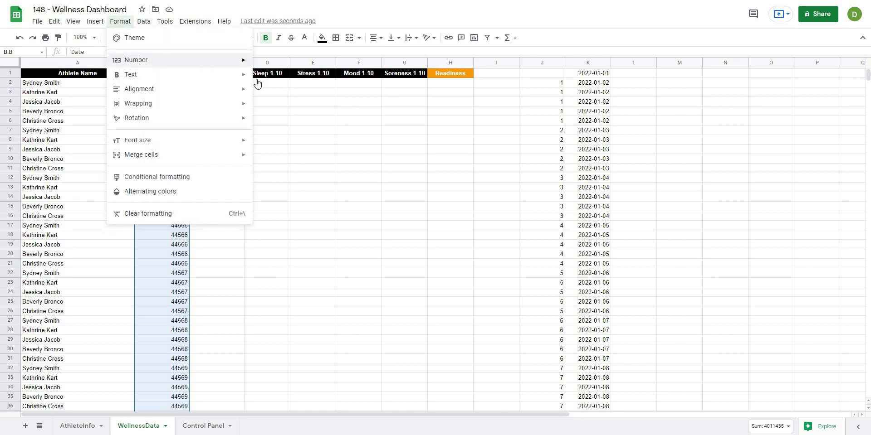
mouse_move(140, 60)
left_click(275, 310)
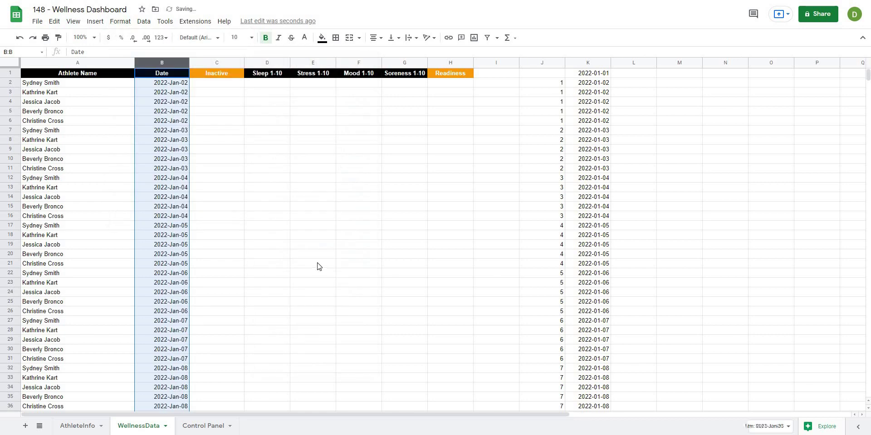
left_click(318, 266)
scroll(190, 223, "down", 5)
scroll(172, 247, "up", 5)
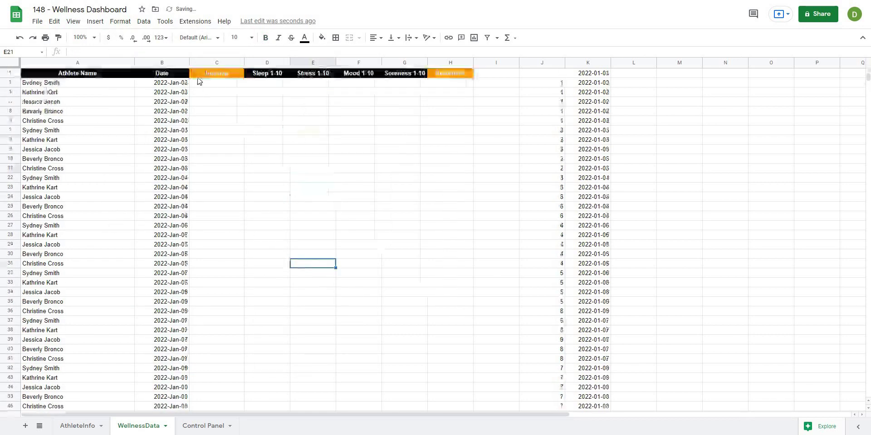
Step: Format the whole Date column with the yyyy-mm-dd date format
left_click(173, 62)
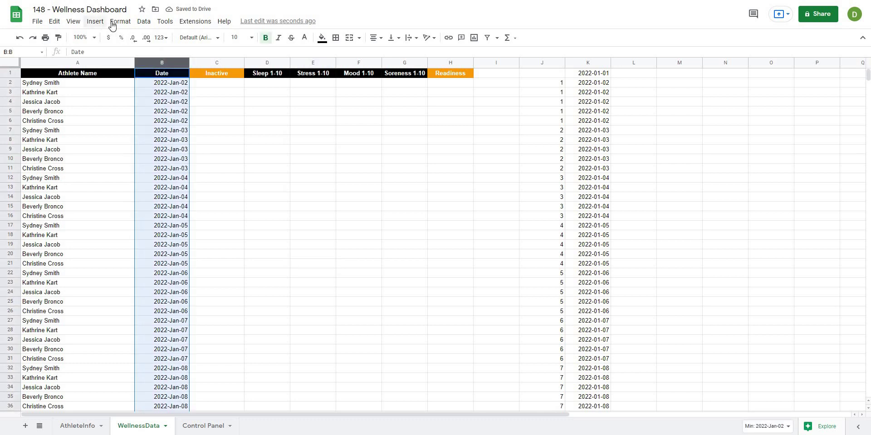
left_click(121, 21)
mouse_move(152, 61)
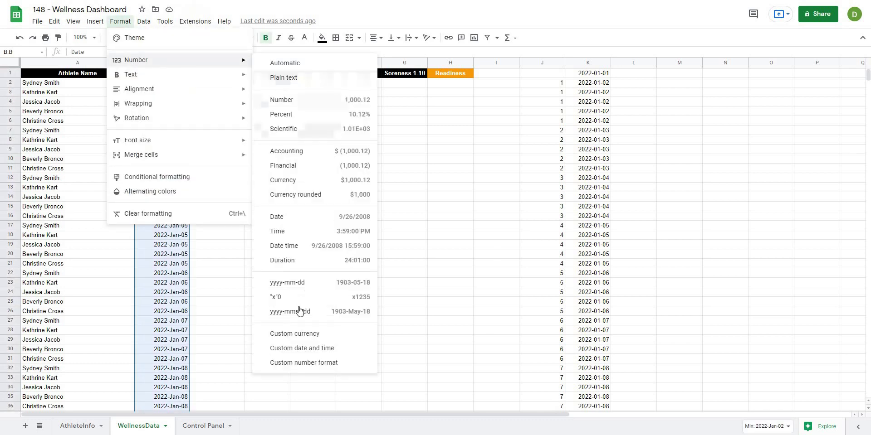
left_click(304, 283)
left_click(305, 284)
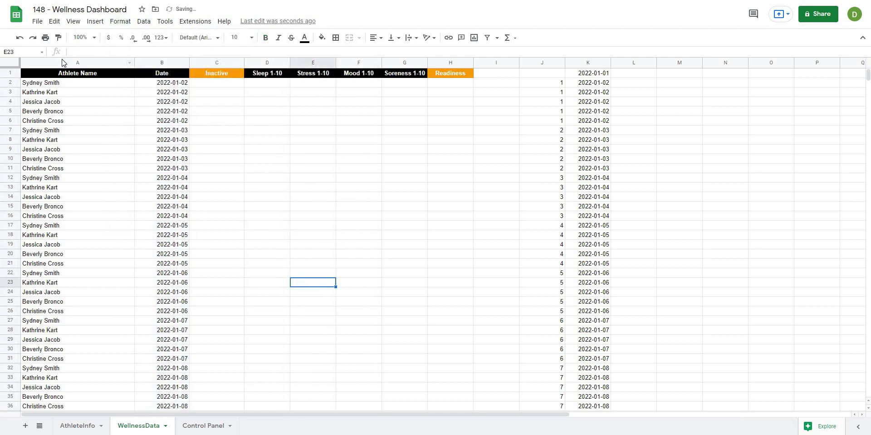
Step: Center the contents of the Athlete Name and Date columns horizontally
left_click(68, 63)
left_click(162, 62, "shift")
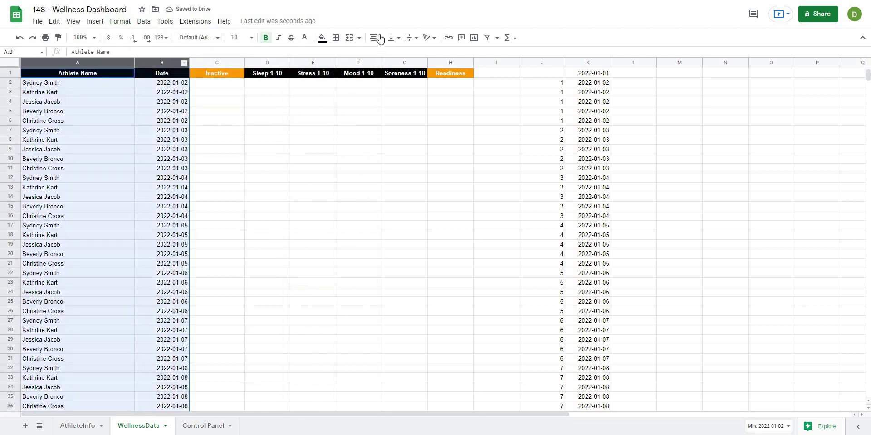
left_click(376, 37)
left_click(383, 54)
left_click(330, 207)
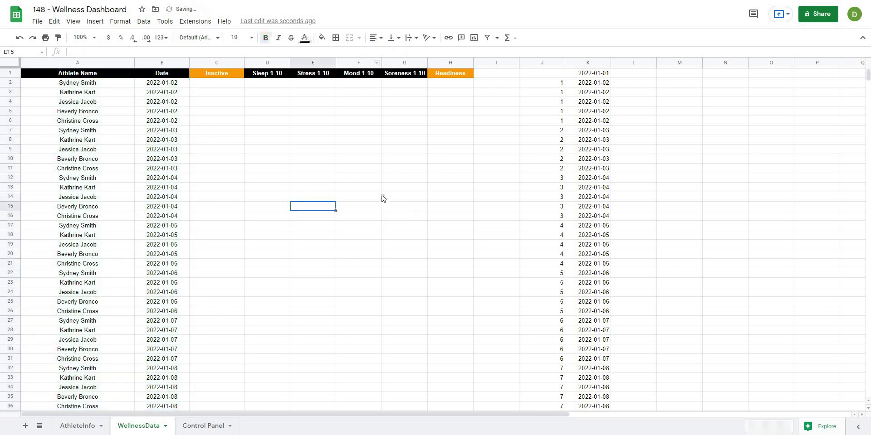
left_click(384, 205)
Step: Enter =randbetween(1, 10) in D2 under Sleep 1-10 and accept the suggested autofill
left_click(261, 87)
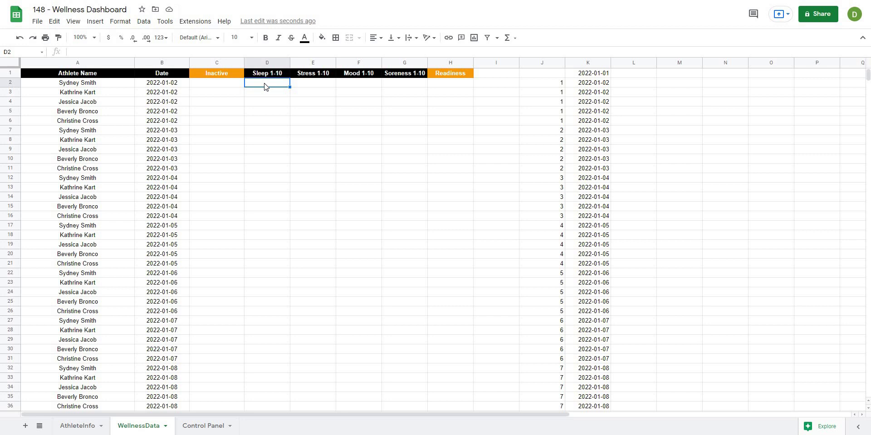
type("=randb")
type("ete")
type("ween(")
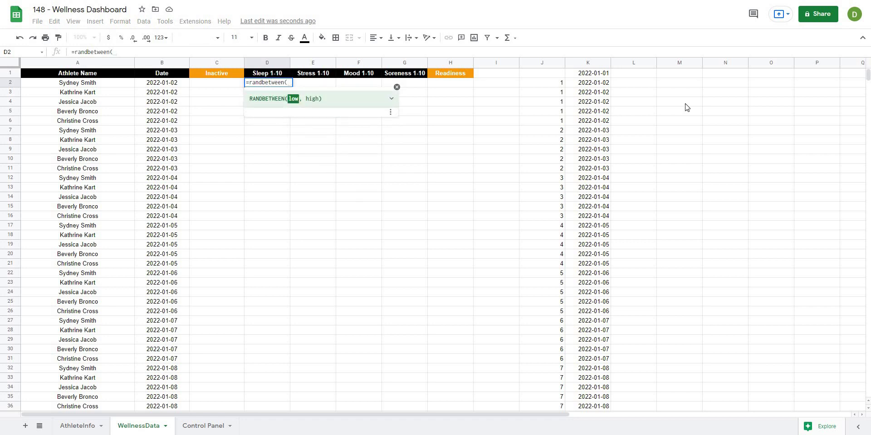
type("1")
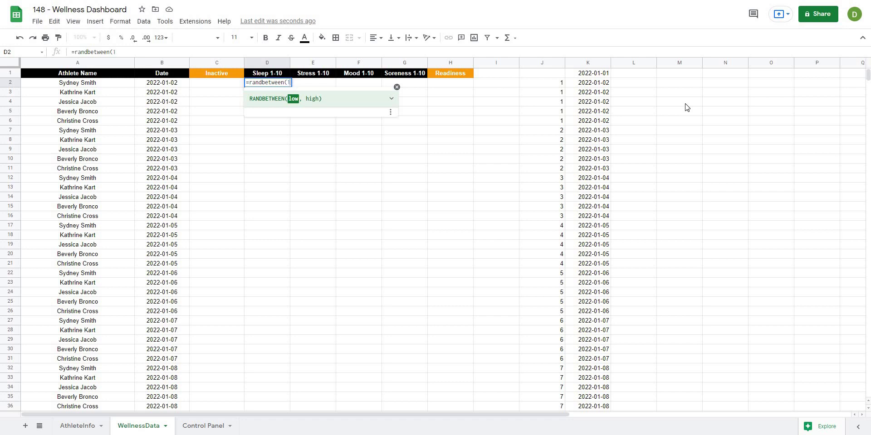
type(", 10")
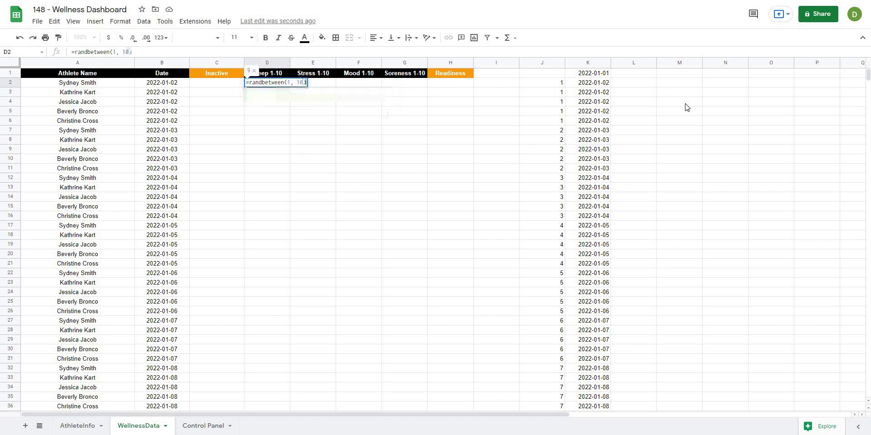
key("Return")
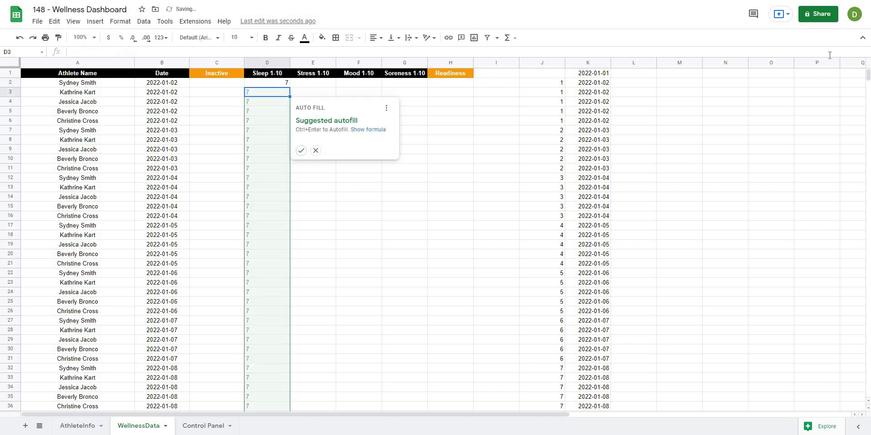
left_click(302, 151)
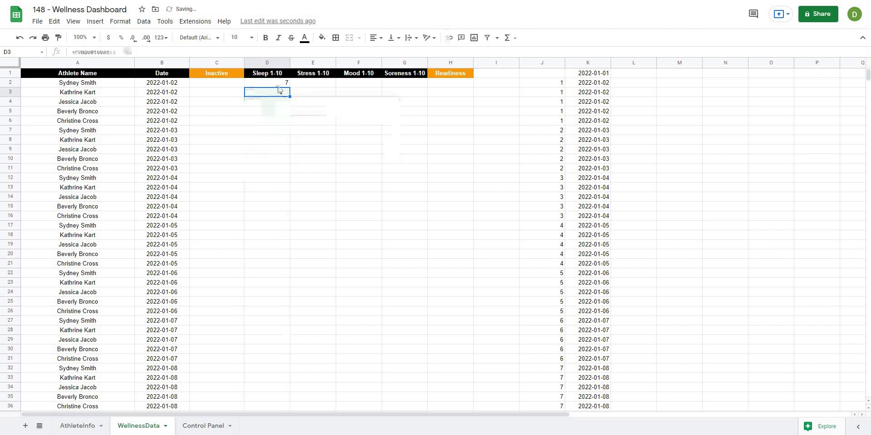
Step: Fill the random-number formula from D2 across the Sleep, Stress, Mood and Soreness columns down to row 91
left_click(279, 82)
left_click_drag(290, 86, 406, 157)
scroll(390, 113, "down", 20)
scroll(387, 200, "up", 20)
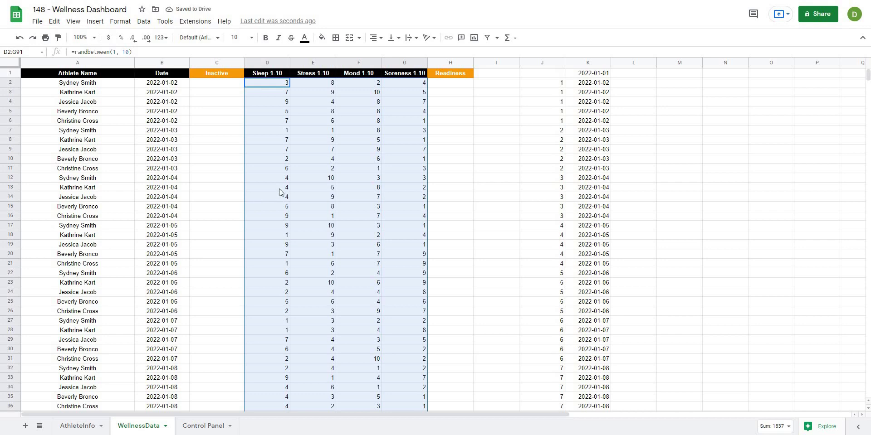
Step: Copy the random scores in D2:G91 and paste them back over themselves as values only
key("ctrl+c")
right_click(281, 85)
mouse_move(345, 137)
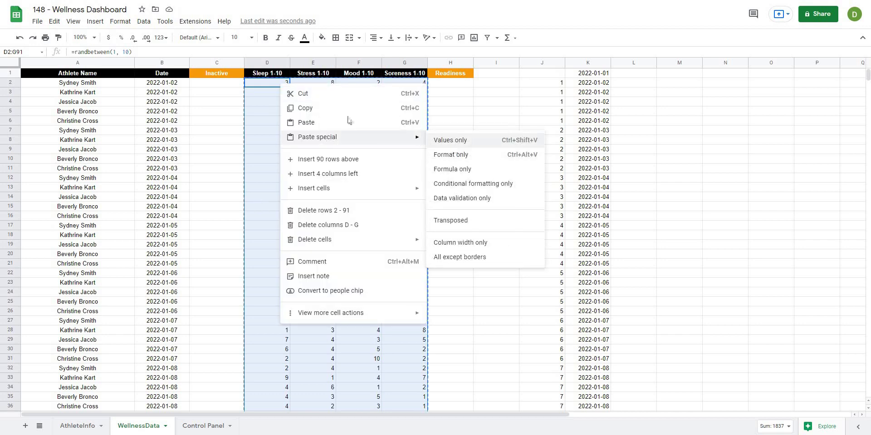
left_click(450, 140)
left_click(301, 105)
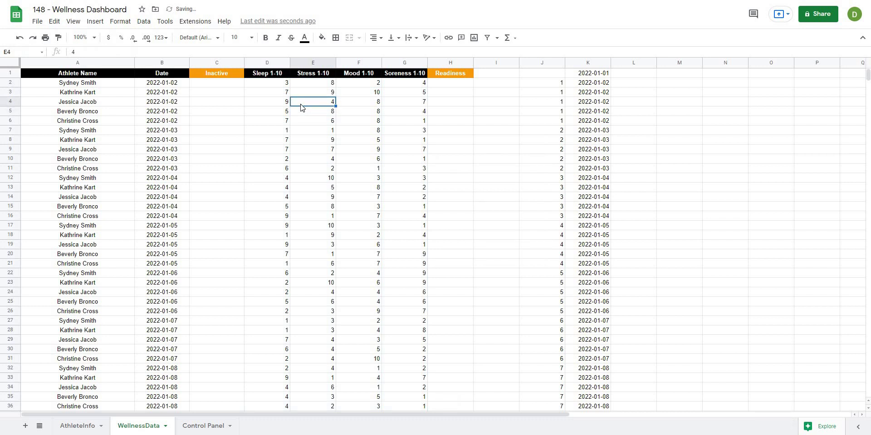
key("Down")
key("Down")
key("Down")
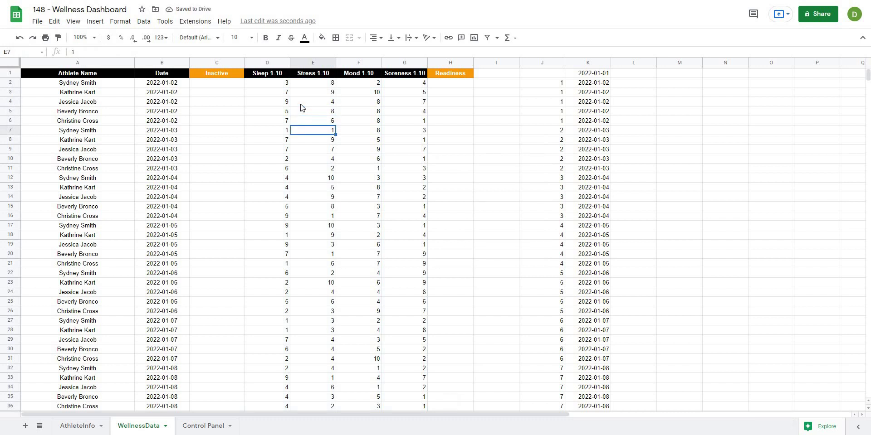
Step: Center the contents of the Sleep, Stress, Mood and Soreness columns horizontally
left_click_drag(269, 62, 409, 48)
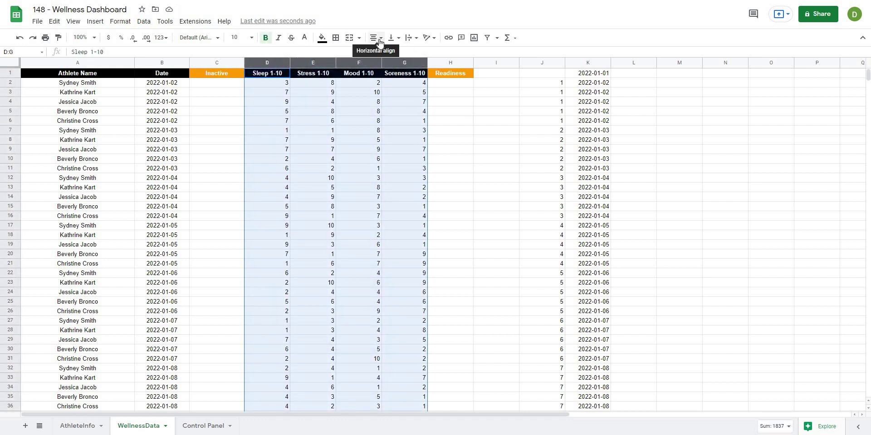
left_click(382, 38)
left_click(376, 53)
left_click(468, 189)
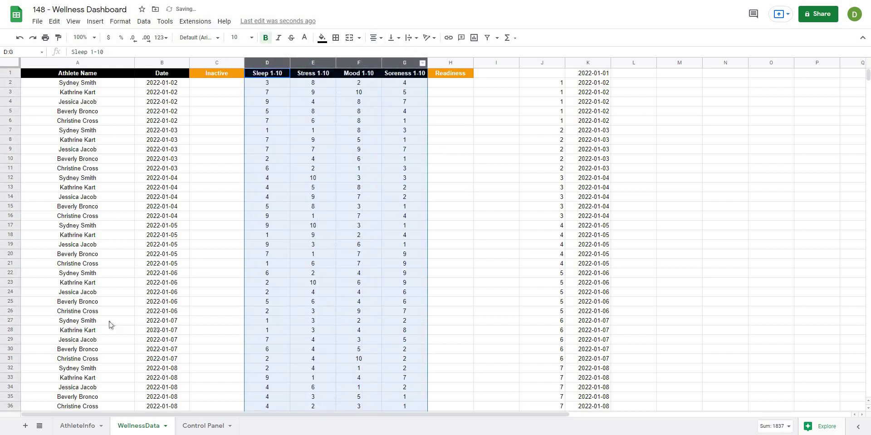
left_click(220, 133)
left_click(184, 194)
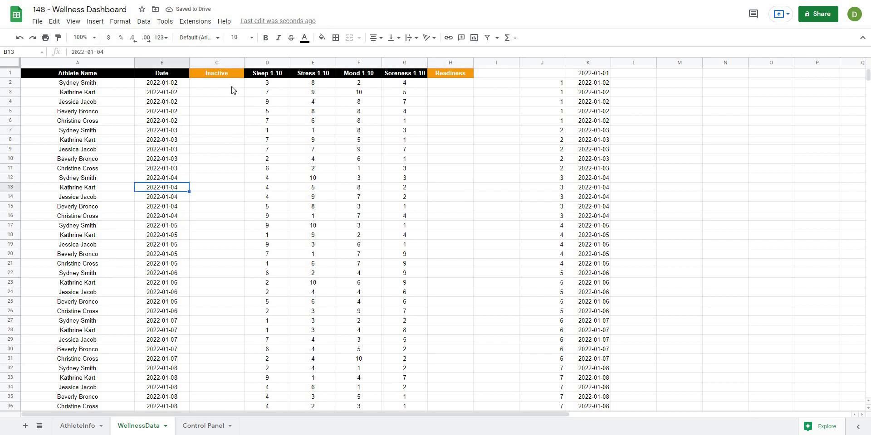
left_click(227, 90)
left_click_drag(227, 82, 238, 388)
left_click(221, 262)
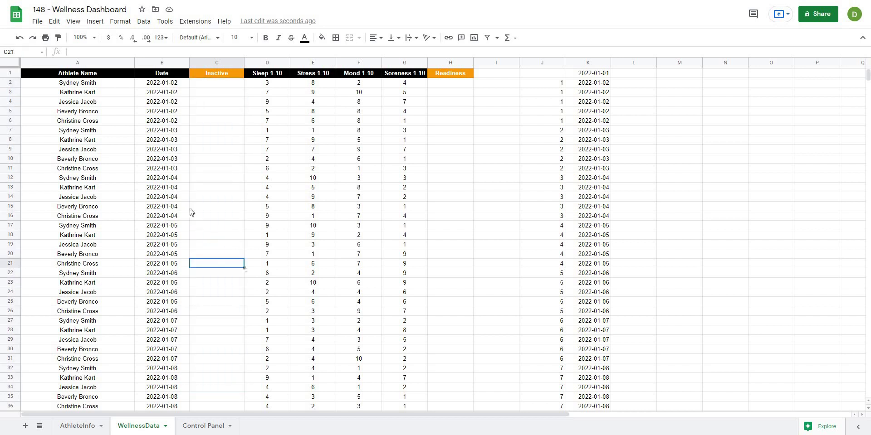
left_click(84, 84)
left_click(207, 85)
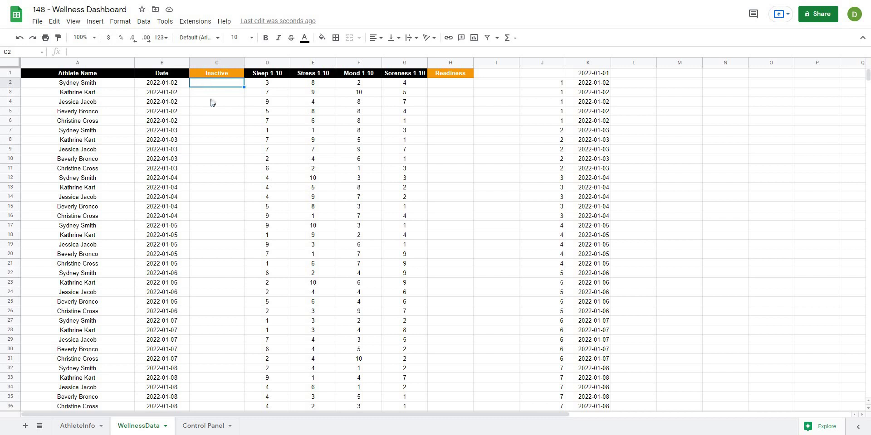
left_click(216, 158)
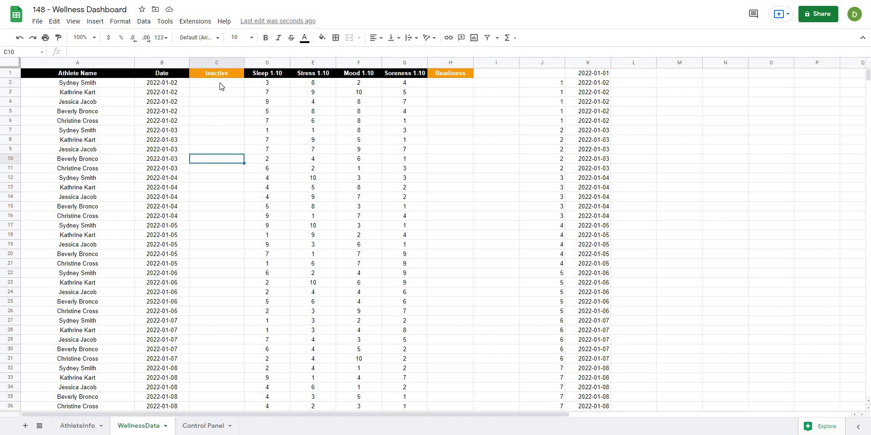
Step: Enter =vlookup(A2, AthleteInfo!A:J, 10, false) in C2 under Inactive on WellnessData
left_click(219, 83)
left_click(213, 111)
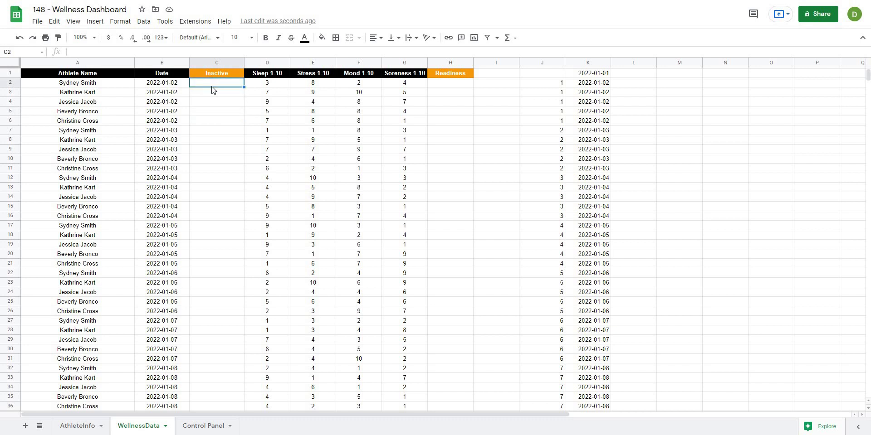
type("=")
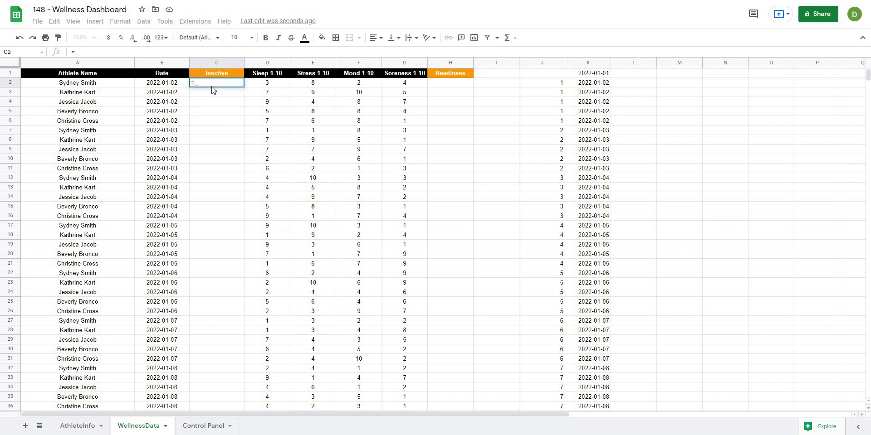
type("vlookup(")
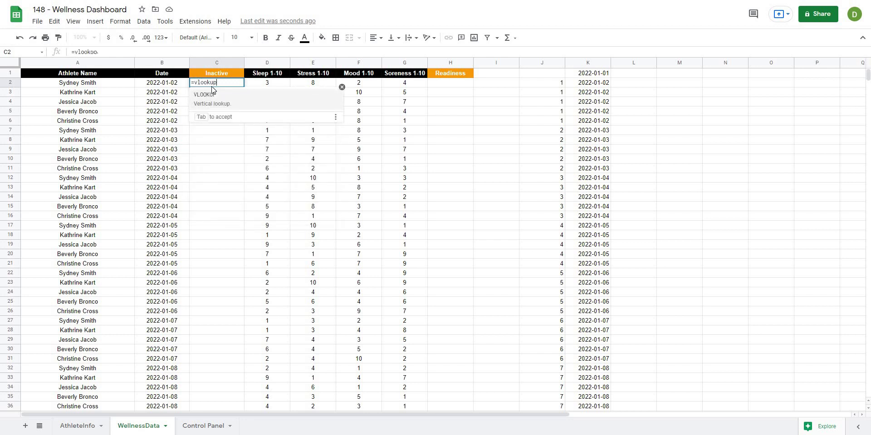
left_click(86, 86)
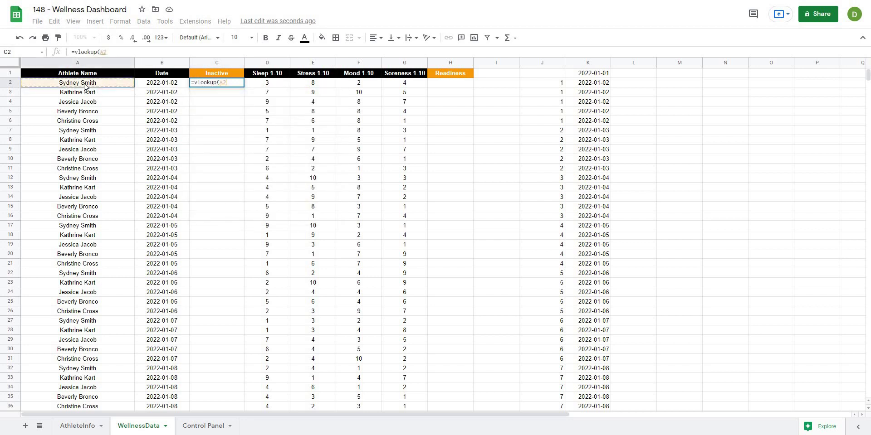
type(",")
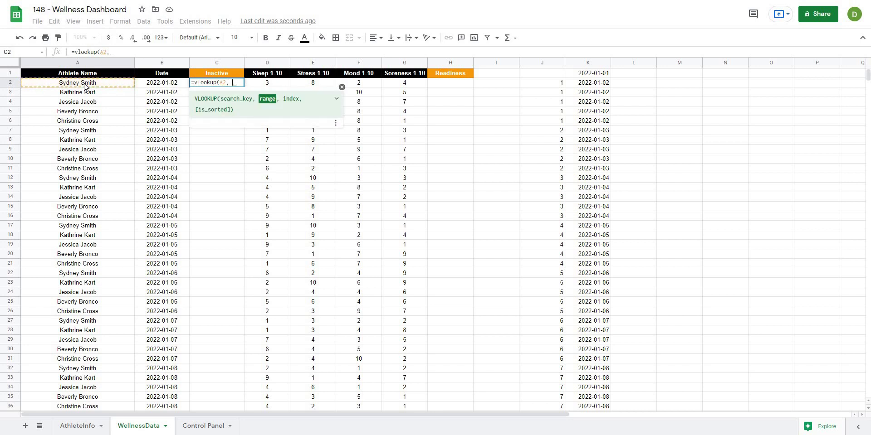
left_click(88, 421)
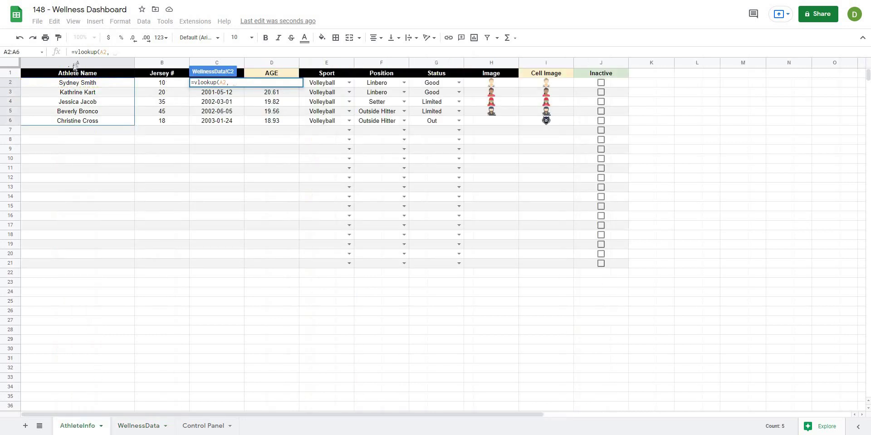
left_click_drag(75, 65, 595, 54)
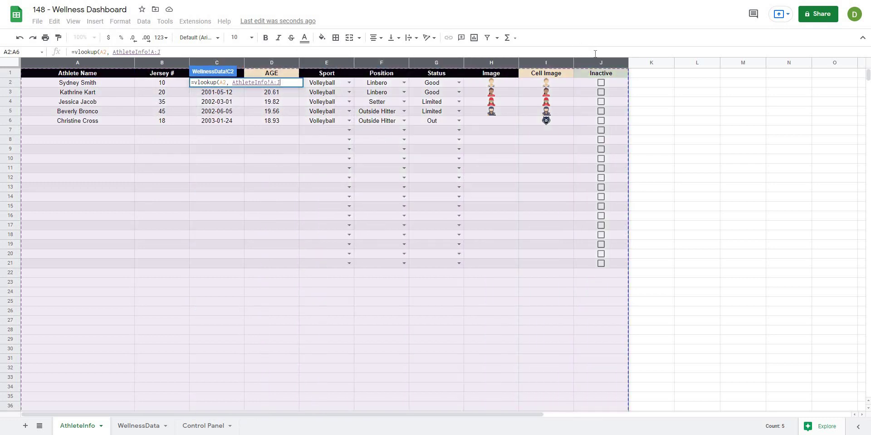
type(",")
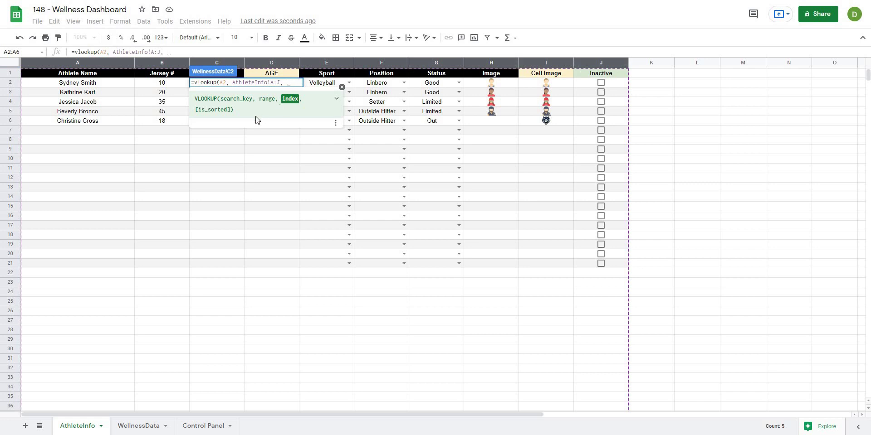
type("10m")
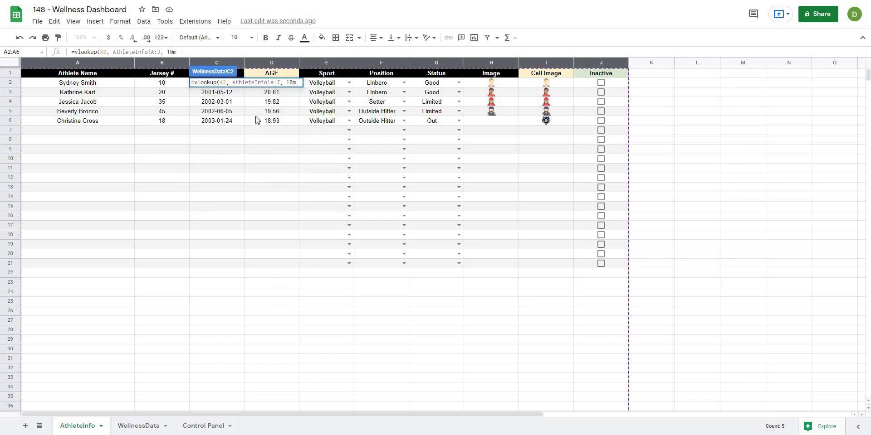
key("BackSpace")
type(", false)")
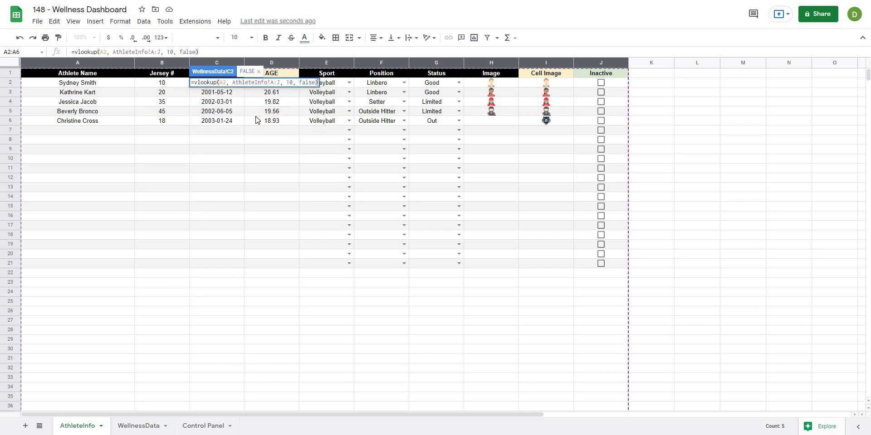
key("Return")
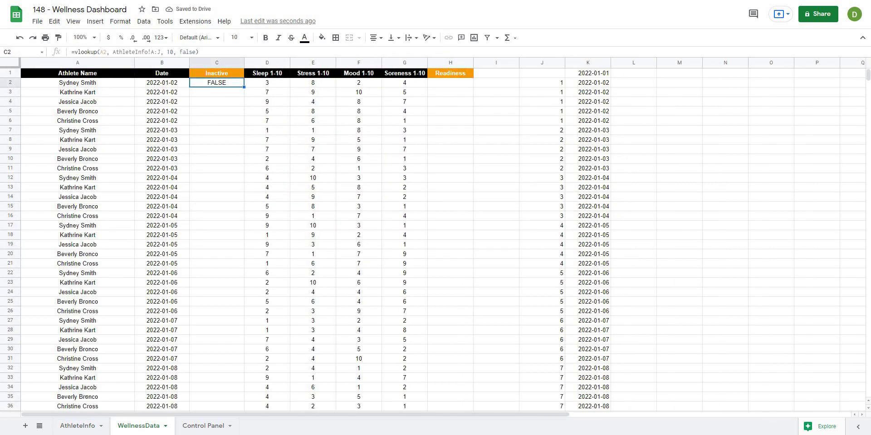
Step: Test the lookup by ticking the row 2 athlete's Inactive checkbox in AthleteInfo, checking C2 in WellnessData, and unticking it again
left_click(78, 425)
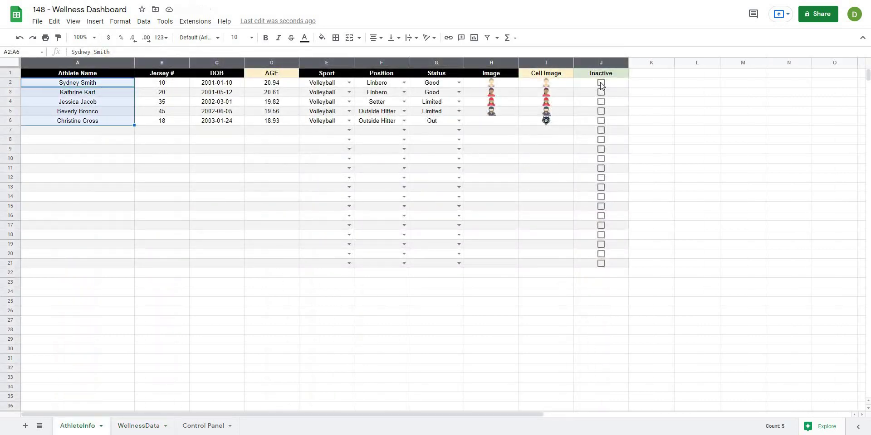
left_click(600, 83)
left_click(129, 426)
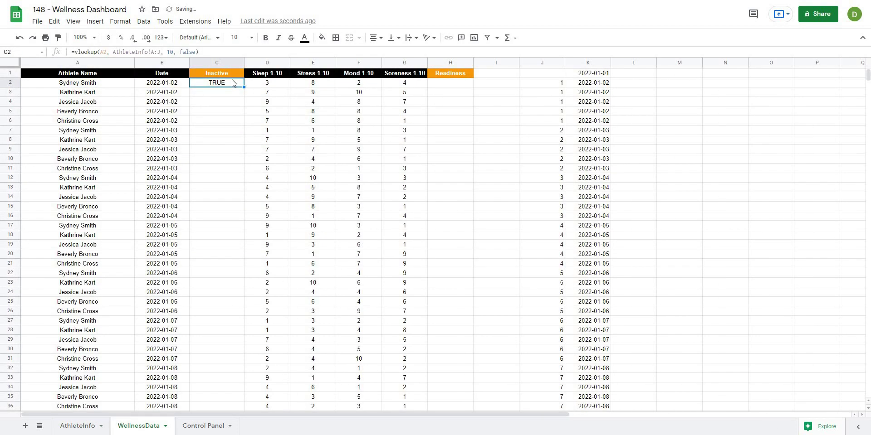
left_click(78, 426)
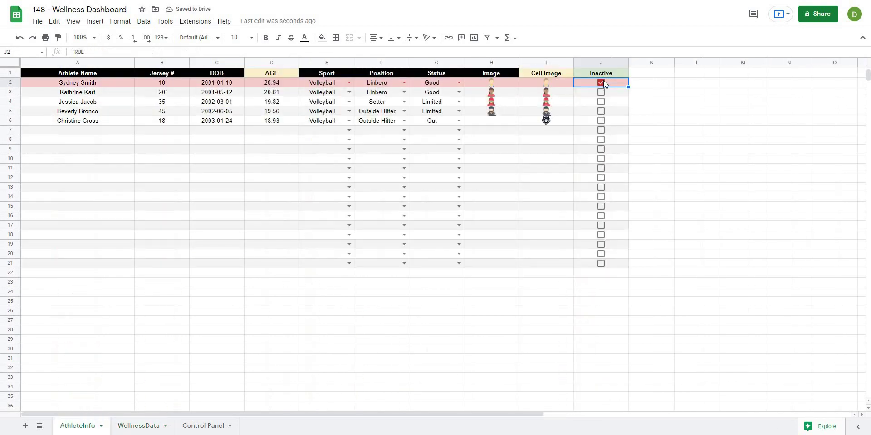
left_click(601, 82)
left_click(136, 426)
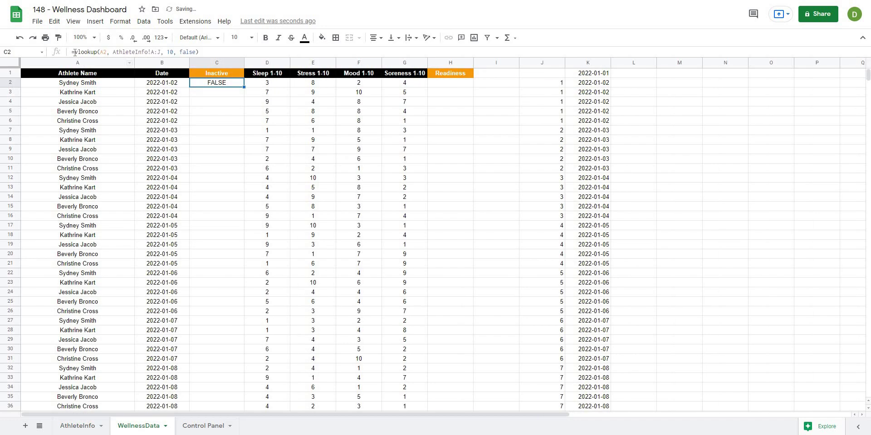
Step: Change C2 to =if(vlookup(A2, AthleteInfo!A:J, 10, false) = false, "", TRUE) and accept the suggested autofill down the Inactive column
left_click(222, 53)
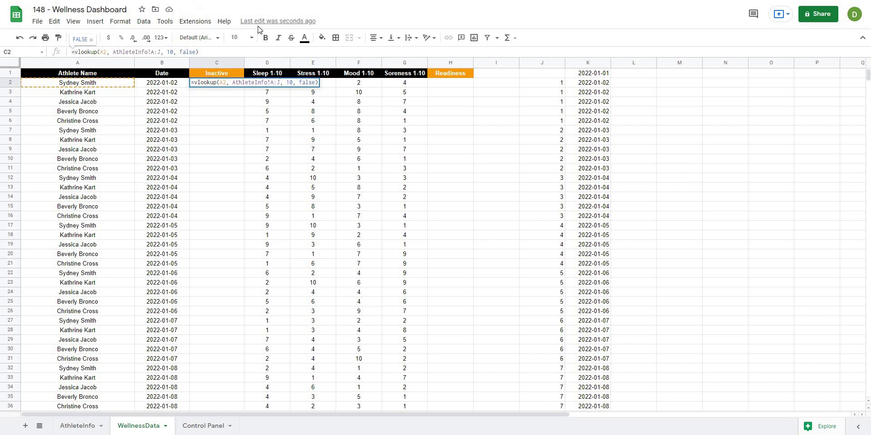
left_click(73, 51)
type("if(")
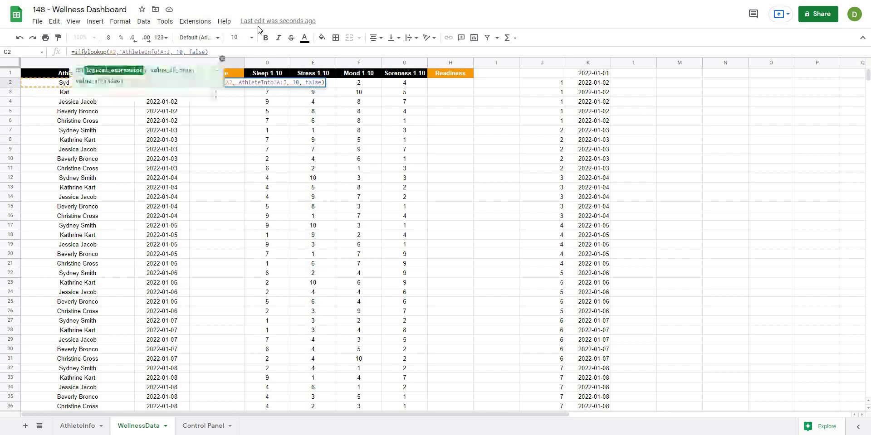
key("End")
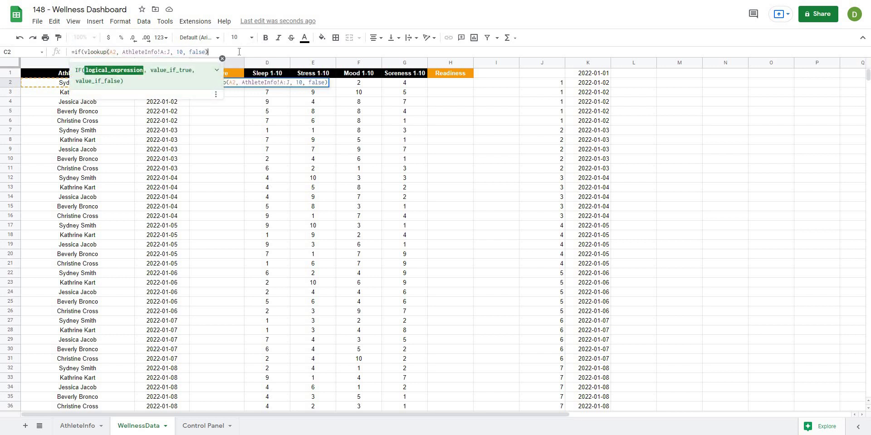
type("=")
key("BackSpace")
key("BackSpace")
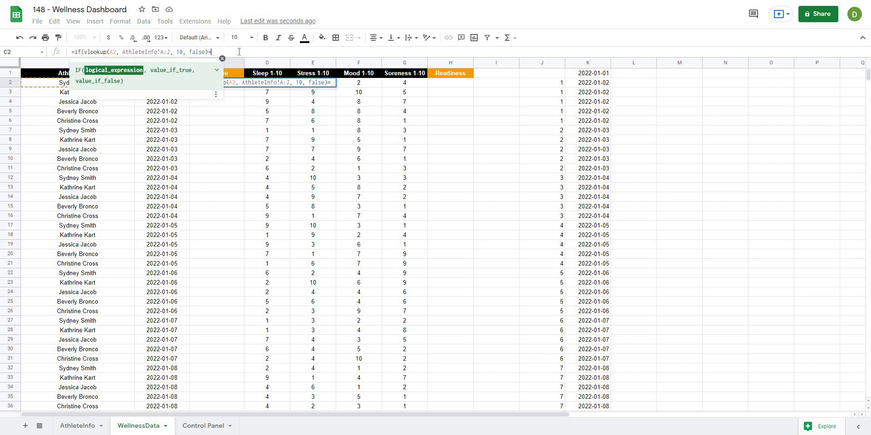
type("=")
type(" false, ")
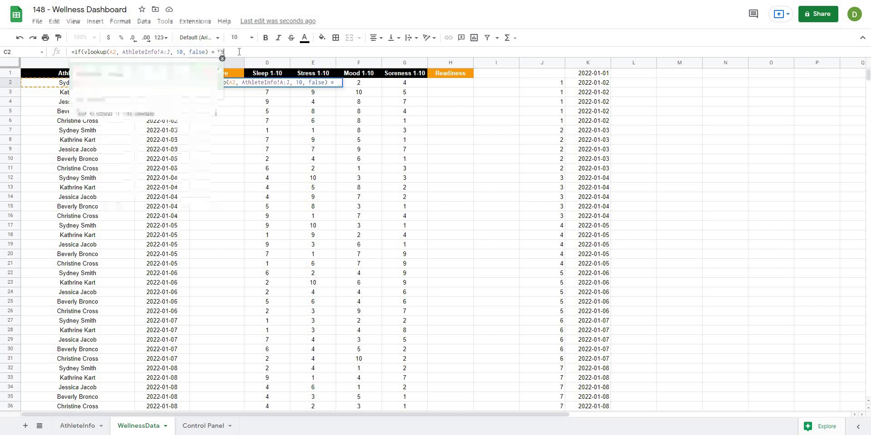
type("\"\"")
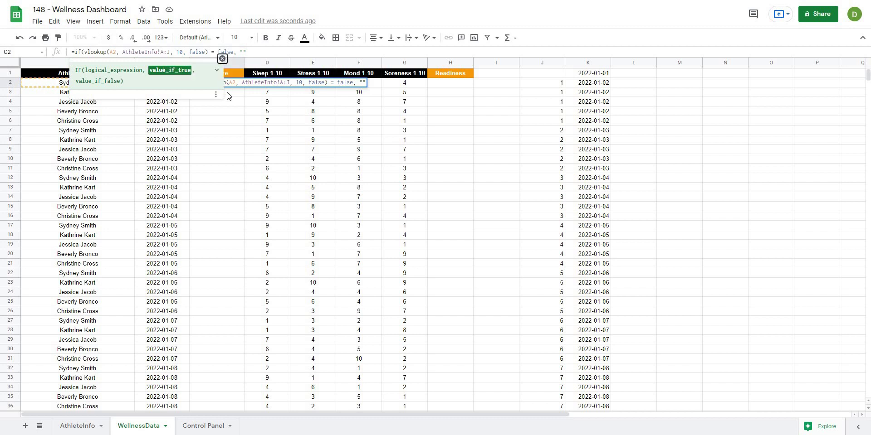
left_click(222, 59)
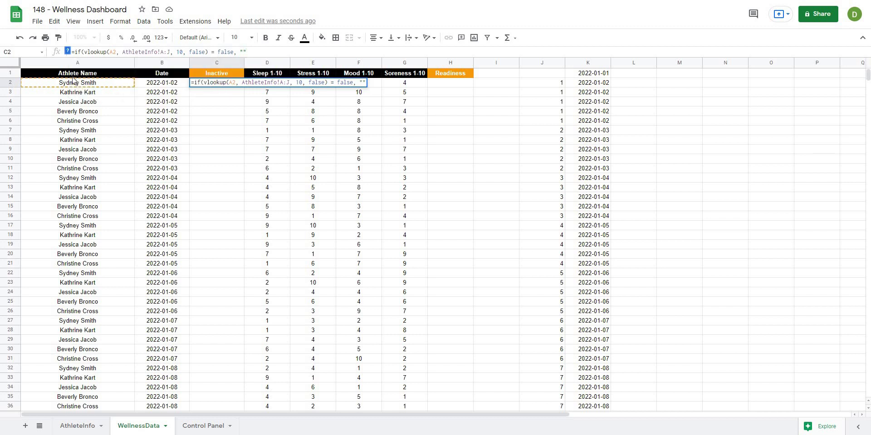
key("Home")
left_click(256, 53)
type(", TRUE)")
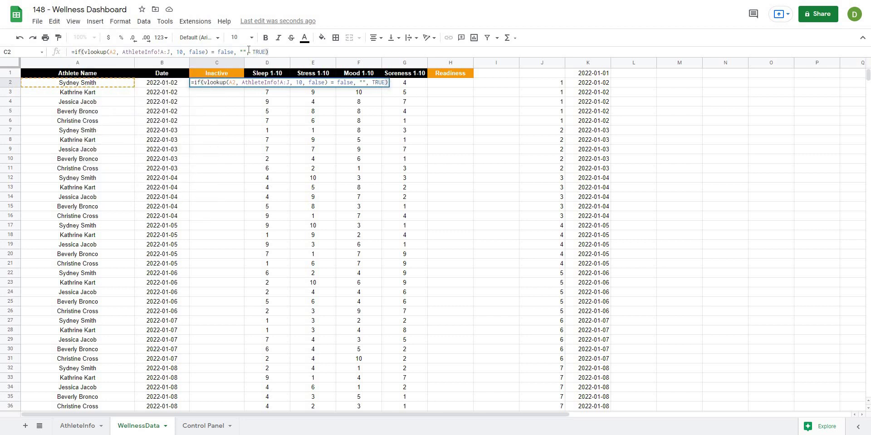
key("Return")
left_click(254, 150)
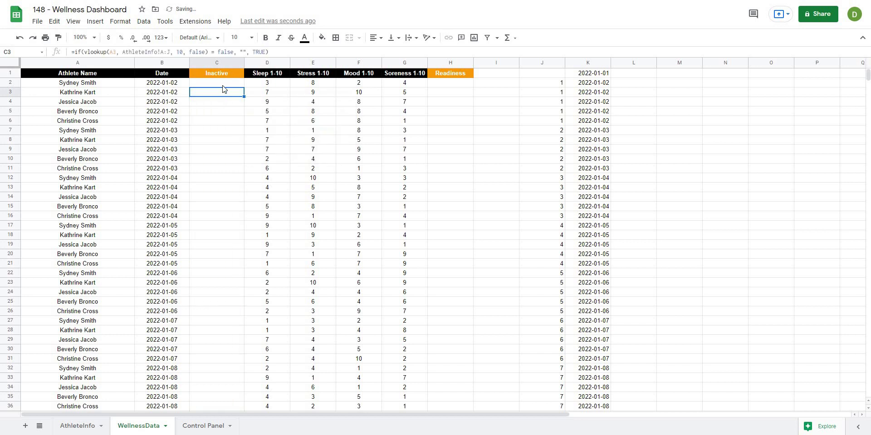
Step: Mark the row 2 athlete as Inactive in AthleteInfo and check the Inactive column down the WellnessData rows
left_click(68, 426)
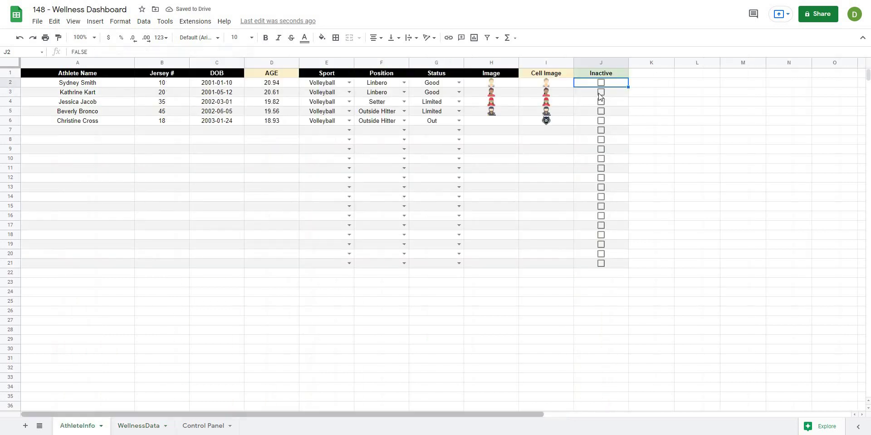
left_click(600, 82)
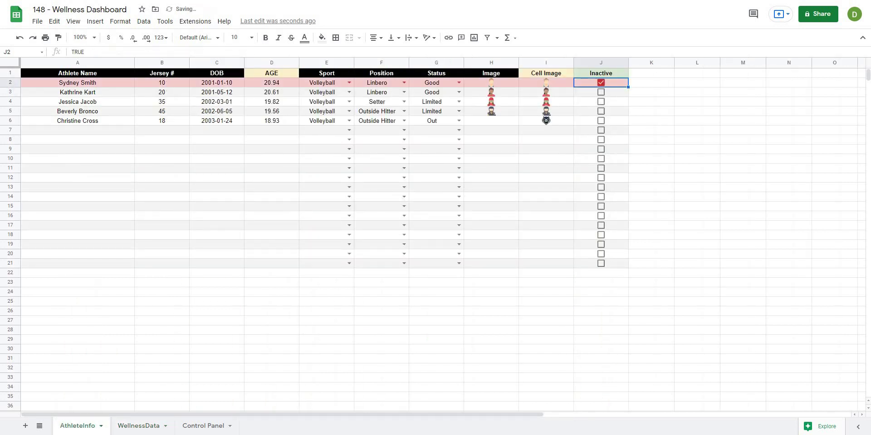
left_click(145, 428)
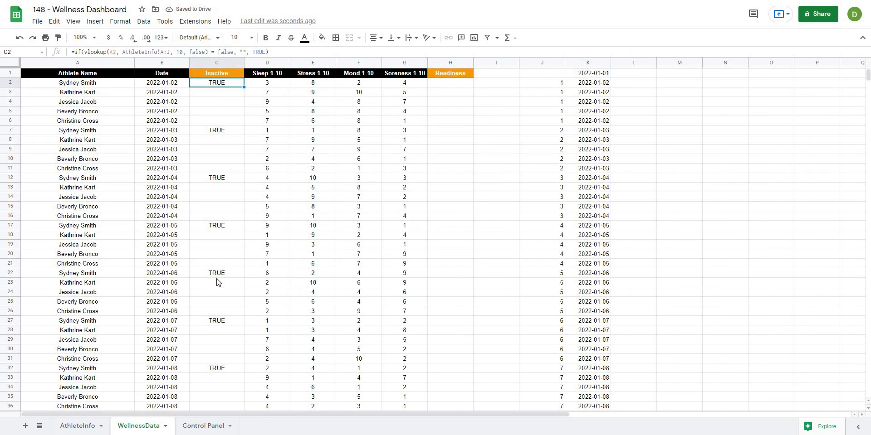
scroll(236, 308, "down", 3)
scroll(238, 322, "down", 6)
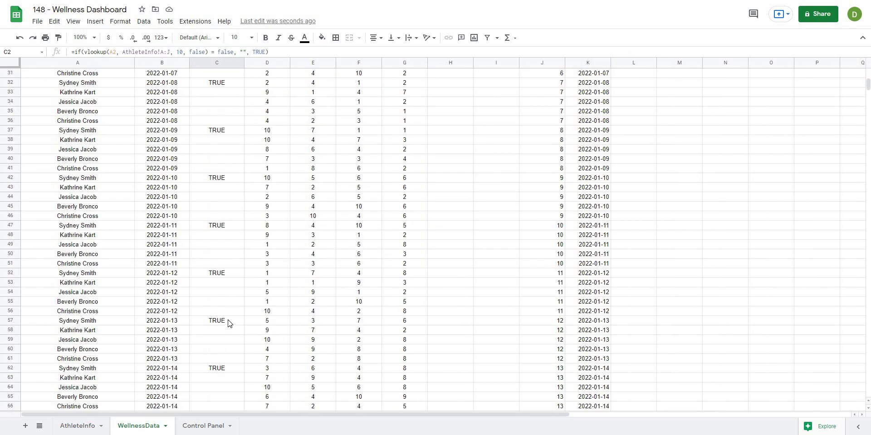
scroll(226, 325, "down", 8)
scroll(212, 320, "up", 18)
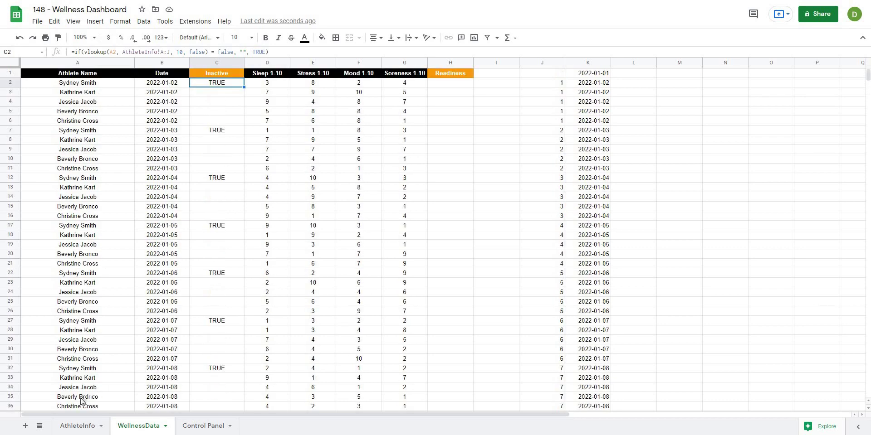
Step: Clear the autofilled Inactive formulas from C3:C91, keeping only the one in C2
left_click(227, 95)
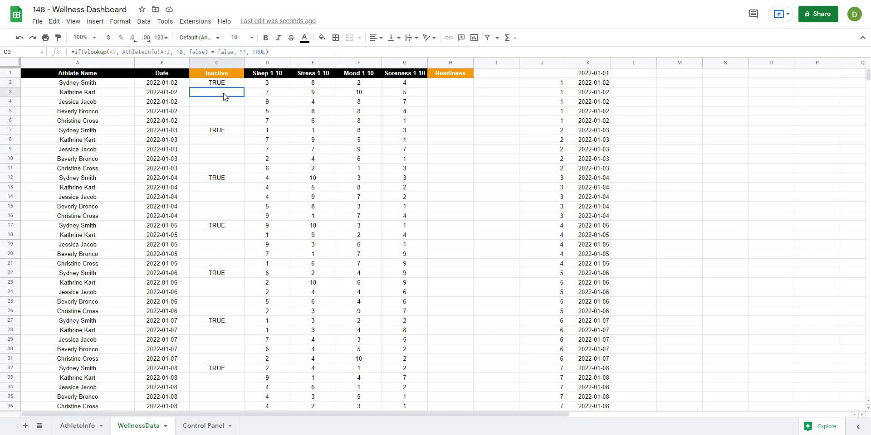
key("ctrl+shift+Down")
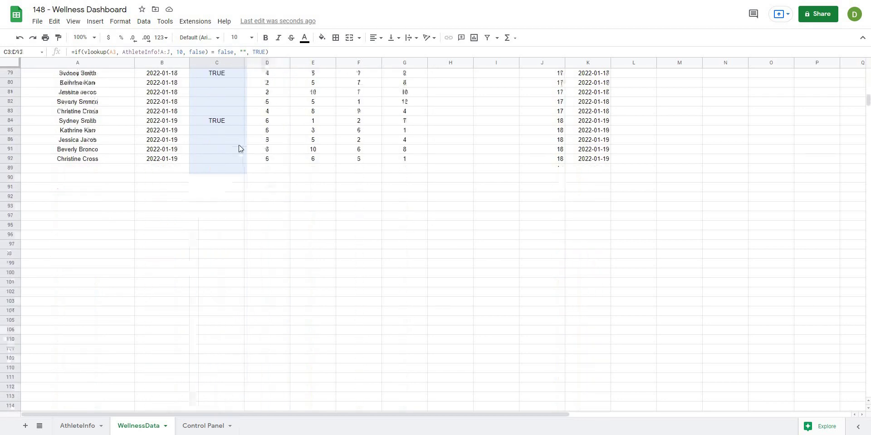
key("Delete")
scroll(267, 181, "up", 5)
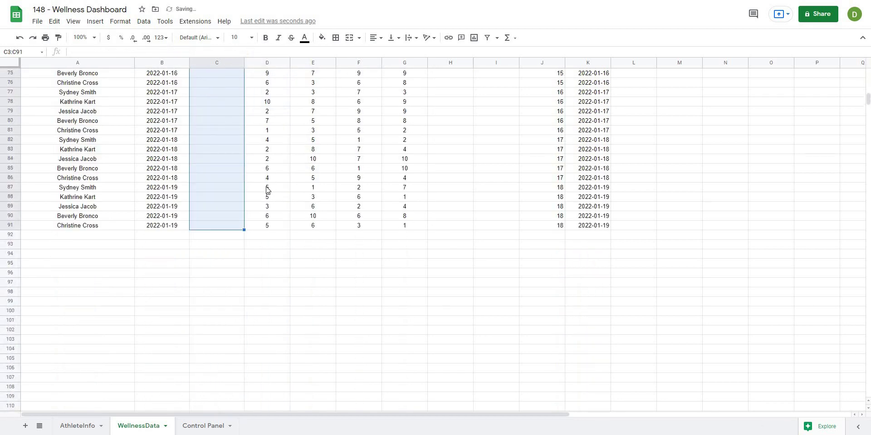
scroll(285, 116, "up", 15)
Step: Wrap C2's formula in if(A2:A <> "", …, "") and widen its vlookup search key to A2:A
left_click(218, 84)
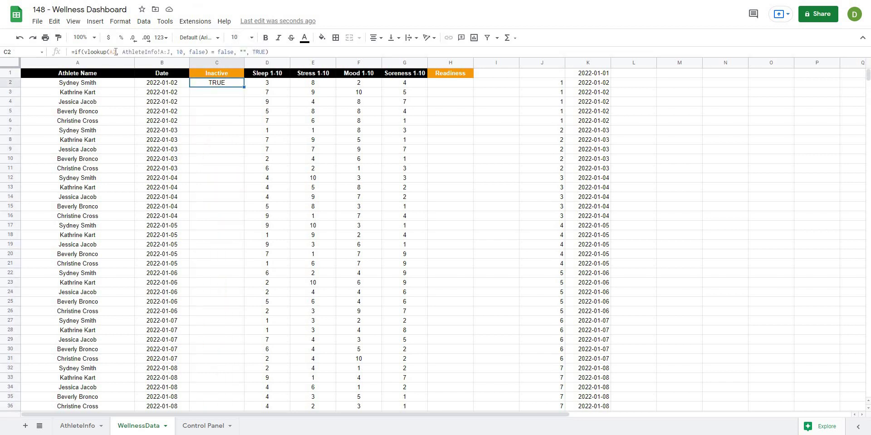
left_click(75, 52)
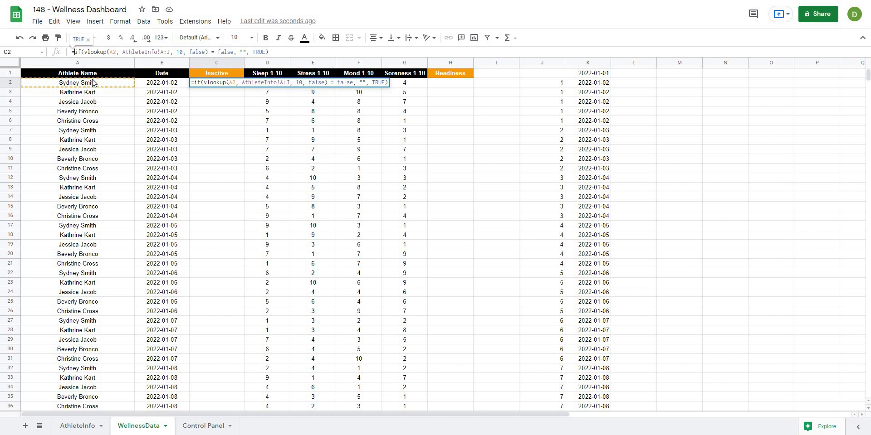
type("if(A")
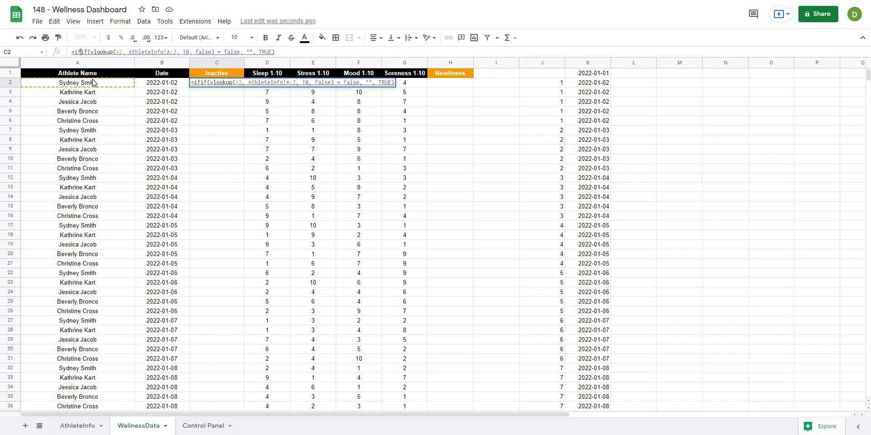
type("2:A")
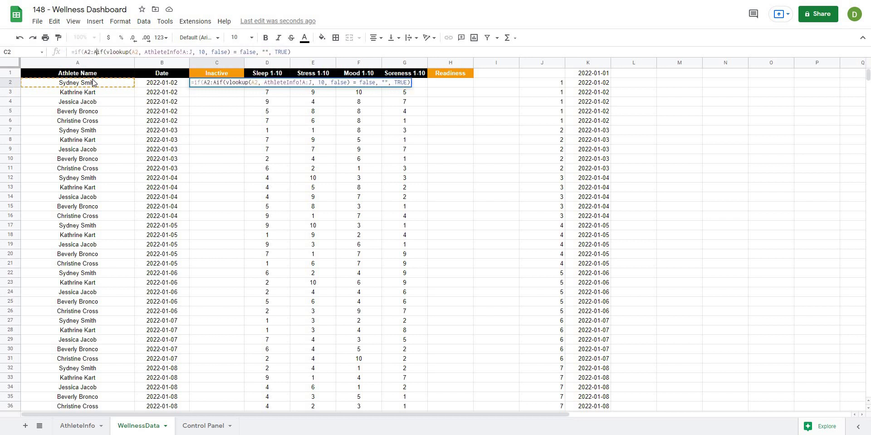
type(" <> ")
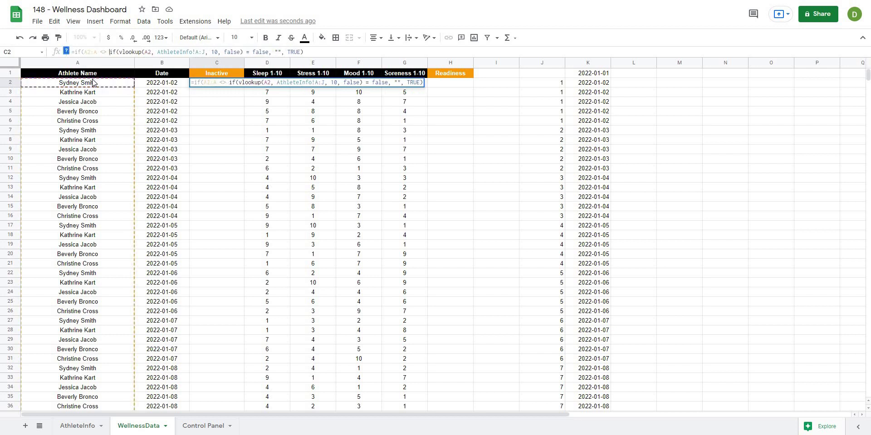
type("\"\"")
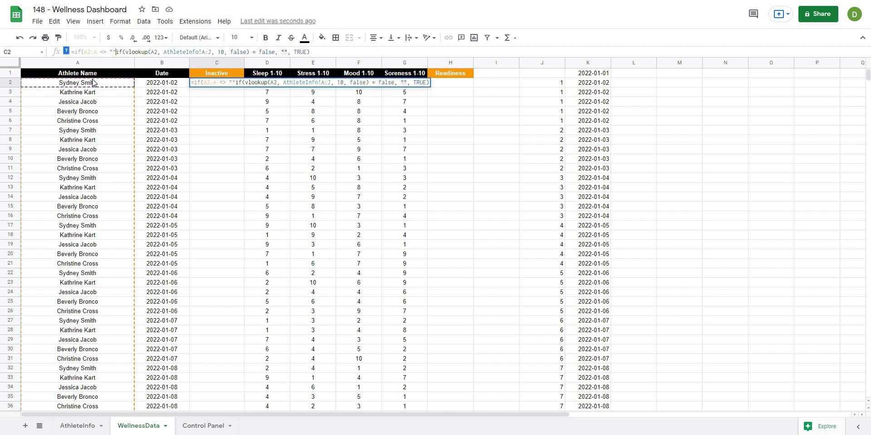
type(",")
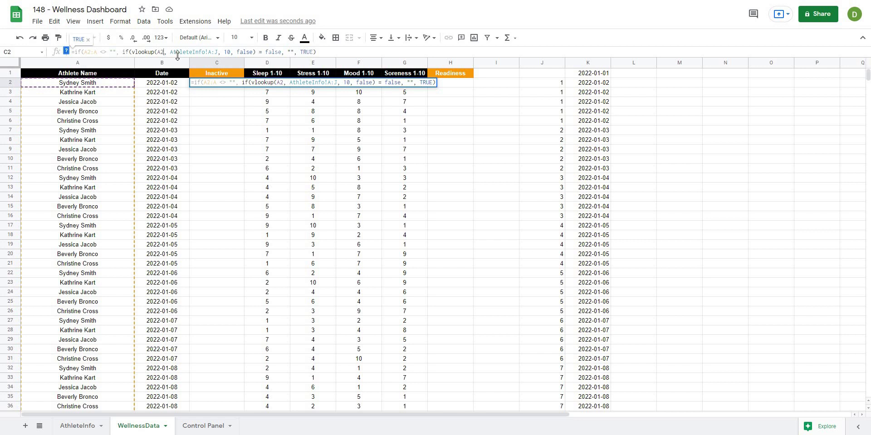
type(":A")
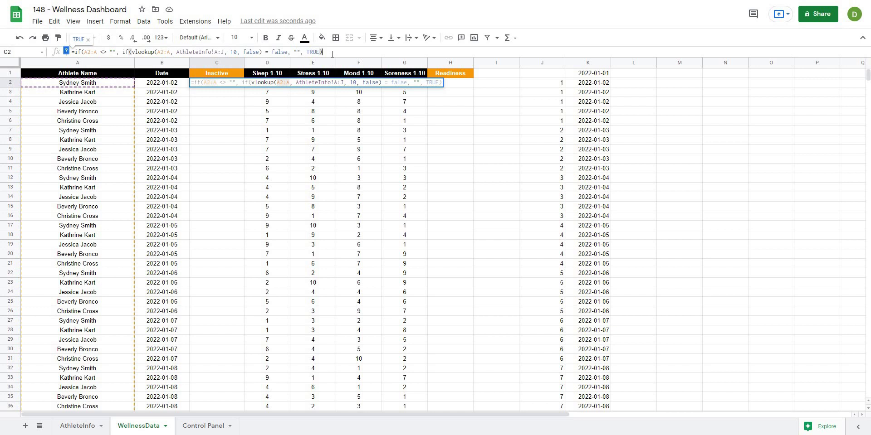
type(", \"\"")
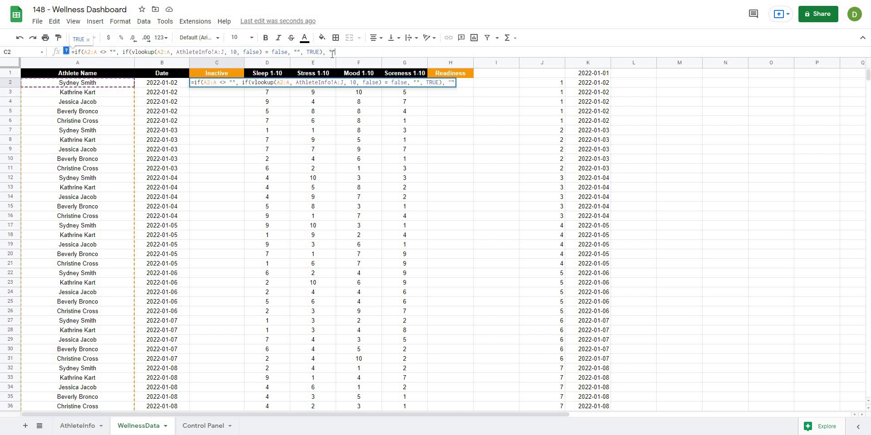
type(")")
Step: Enclose the whole C2 formula in arrayformula( ) and check the Inactive column down to the last data rows
type("arrayformula")
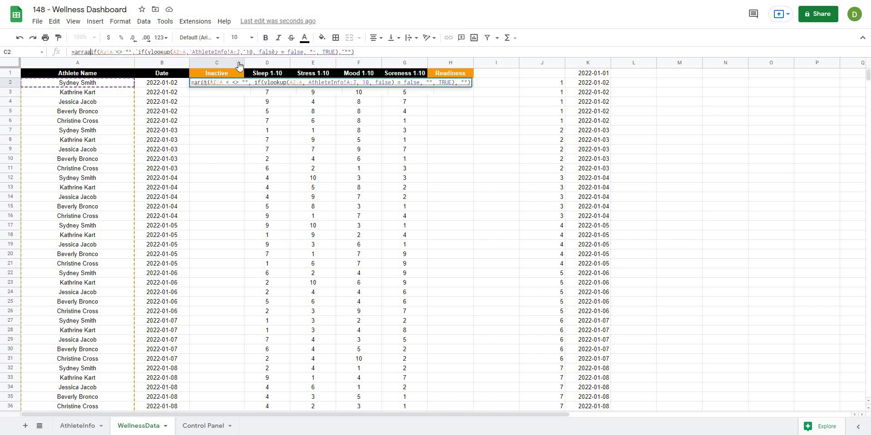
type("(")
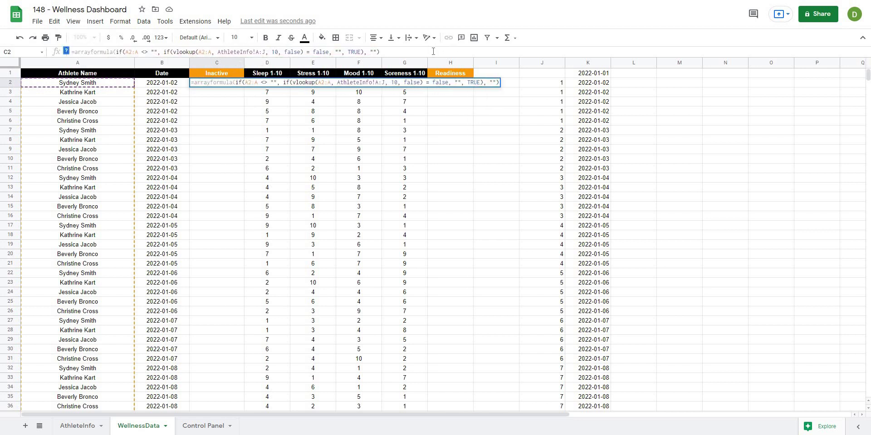
type(")")
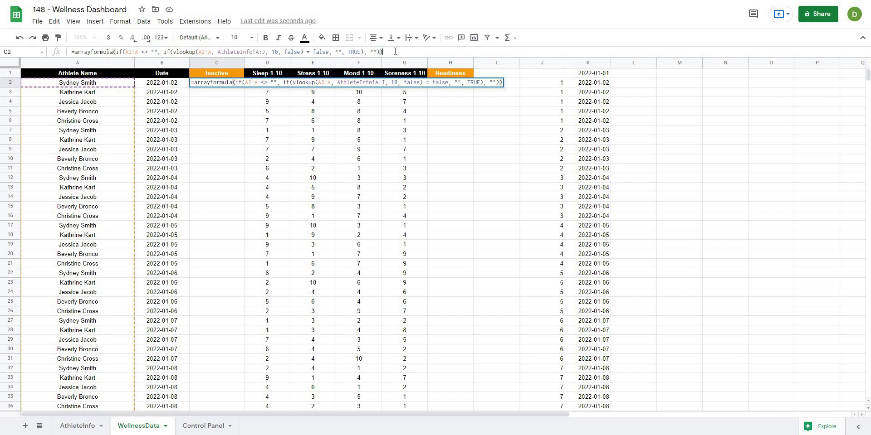
key("Return")
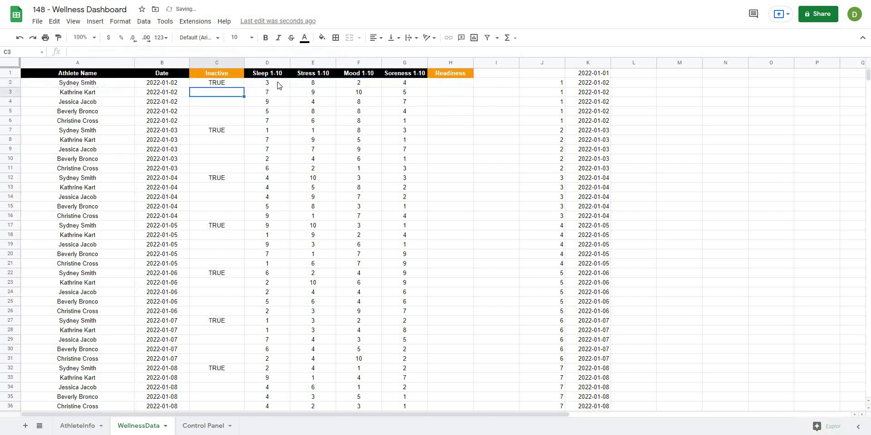
left_click(217, 84)
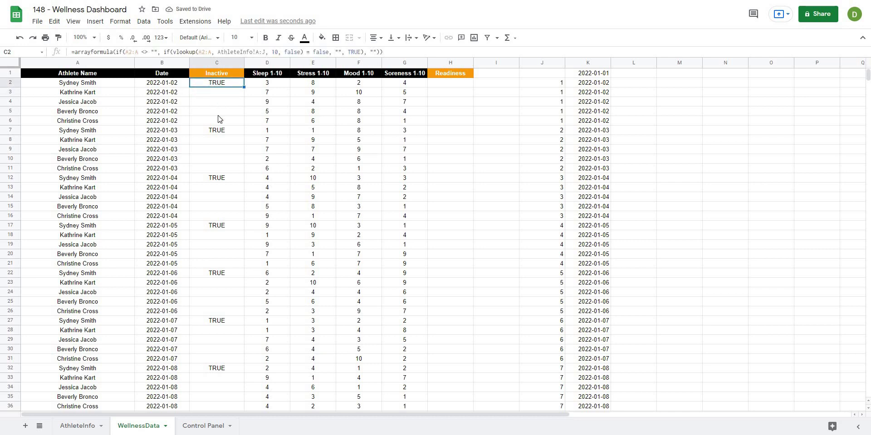
scroll(223, 163, "down", 15)
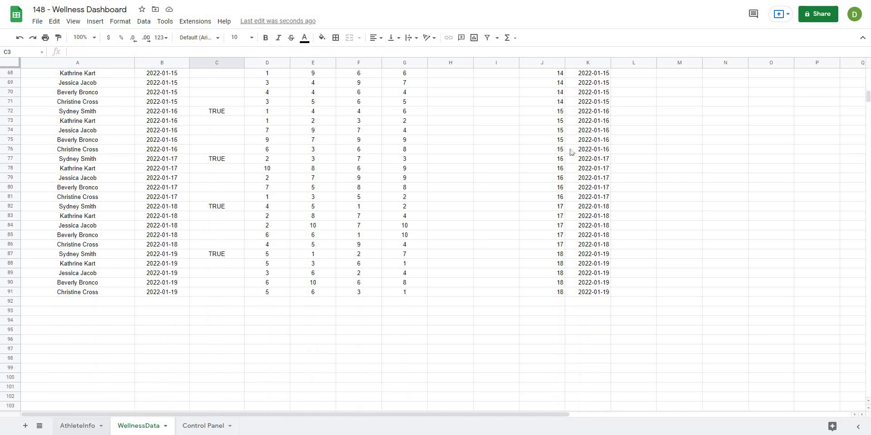
Step: Mark the row 5 and row 6 athletes as Inactive in AthleteInfo and check the Inactive column in WellnessData
left_click(77, 425)
left_click(601, 121)
left_click(600, 111)
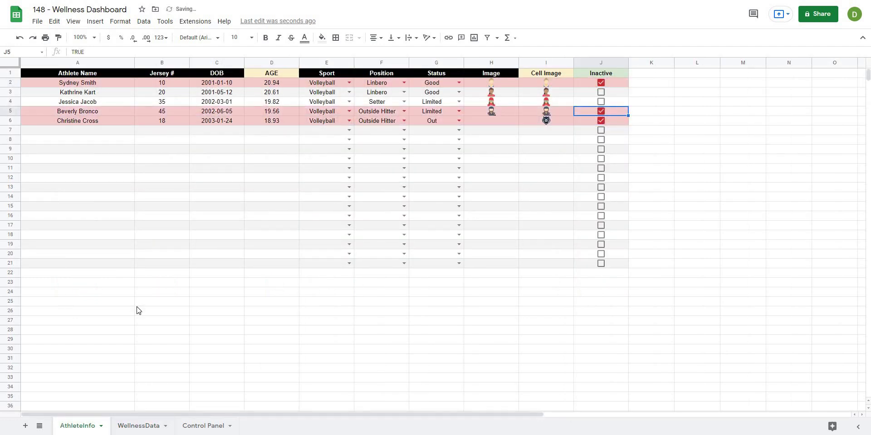
left_click(138, 425)
scroll(256, 225, "up", 15)
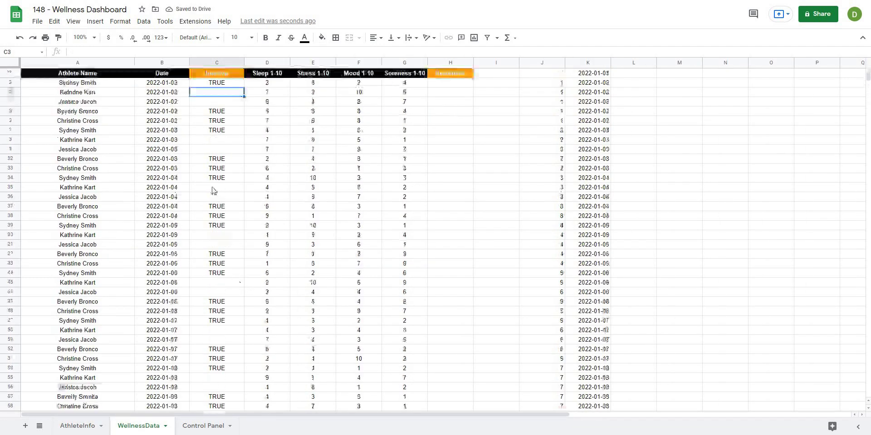
Step: Compare the contents of C2 and C3 and examine the arrayformula part of the C2 formula, leaving it as is
left_click(217, 85)
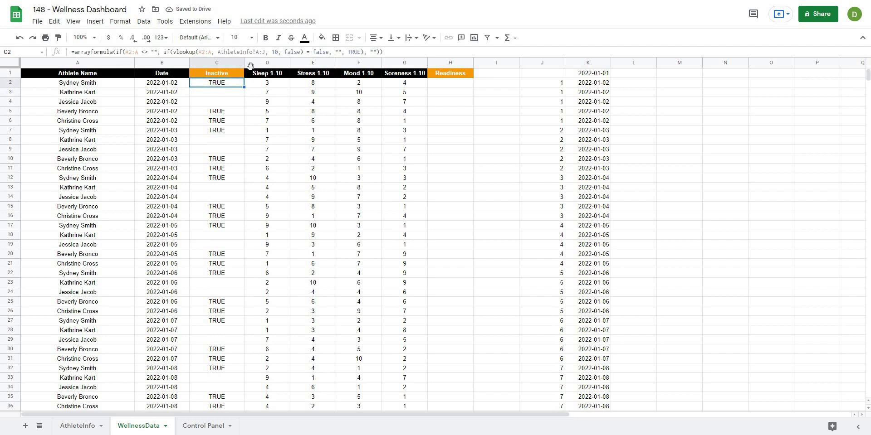
left_click(224, 95)
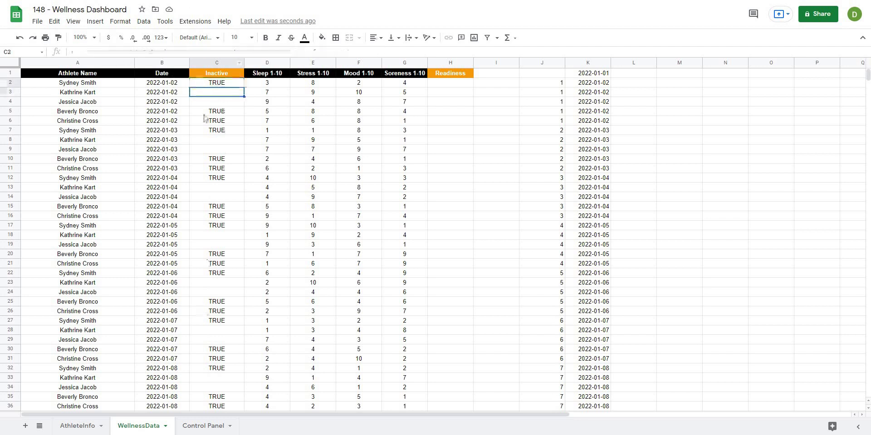
left_click(224, 84)
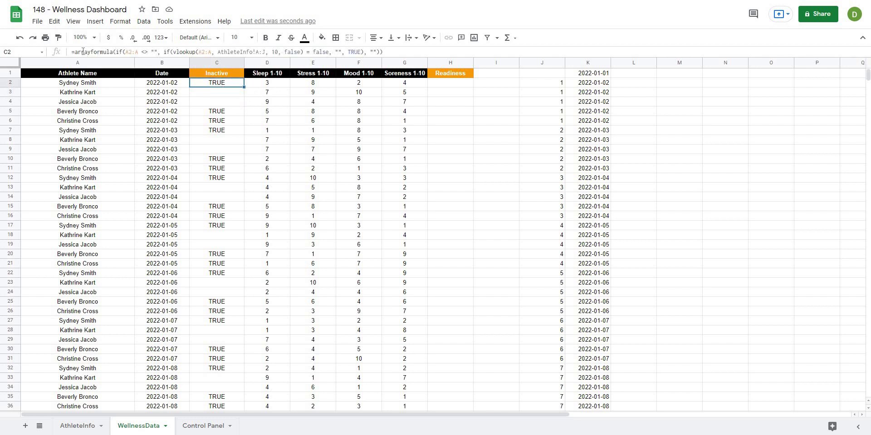
left_click_drag(76, 52, 113, 52)
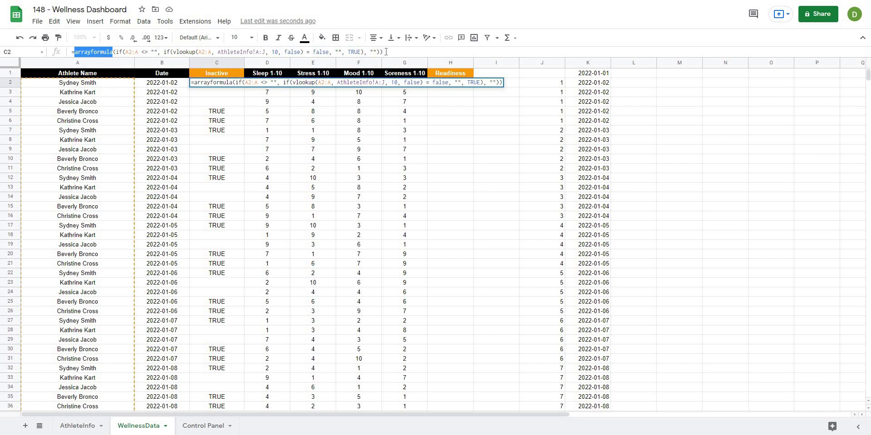
left_click(405, 53)
key("Return")
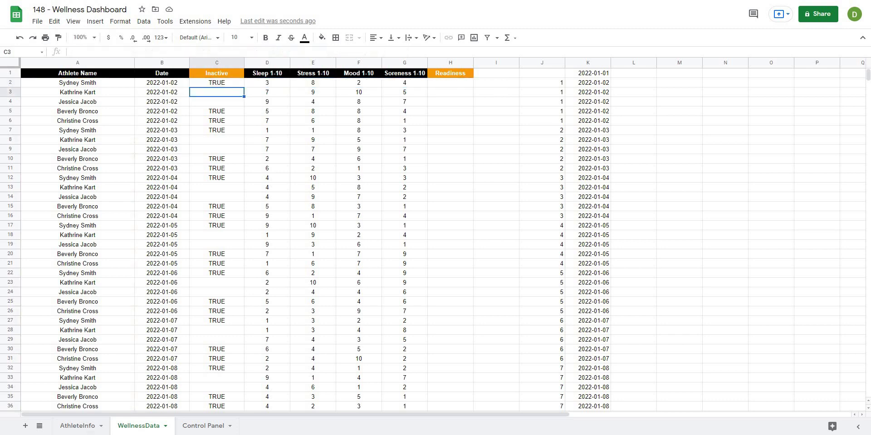
Step: Clear the Inactive checkboxes in rows 2, 5 and 6 of AthleteInfo and check the Inactive column down the WellnessData rows
left_click(82, 431)
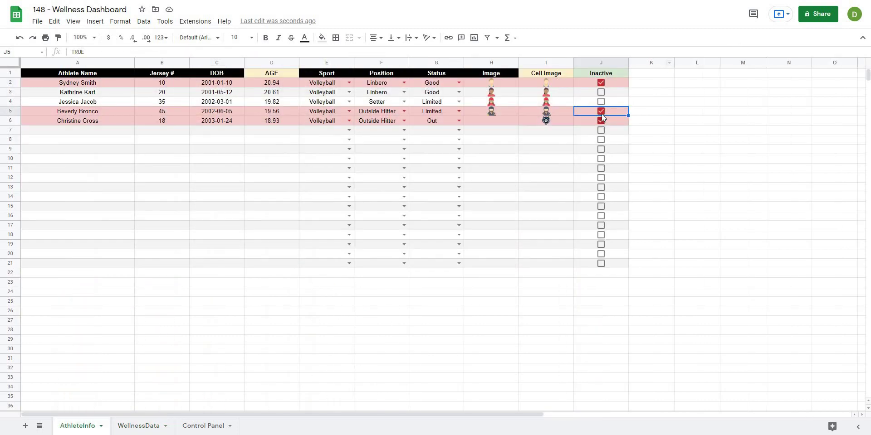
left_click(601, 111)
left_click(601, 120)
left_click(601, 83)
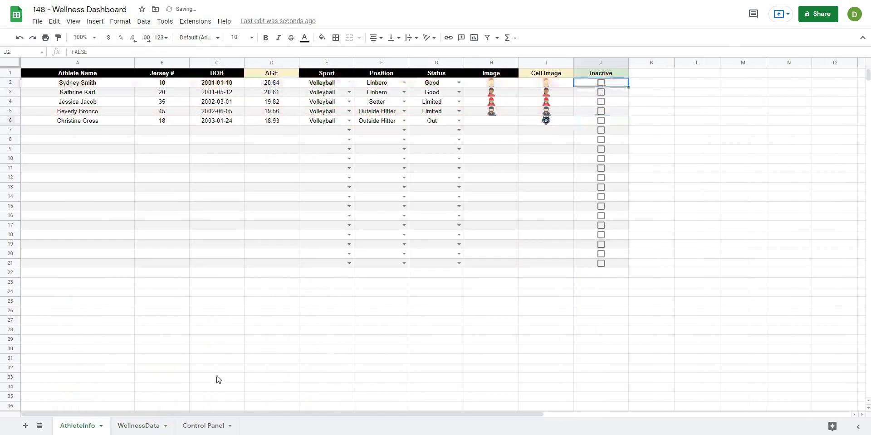
left_click(139, 425)
left_click(162, 168)
scroll(224, 233, "down", 10)
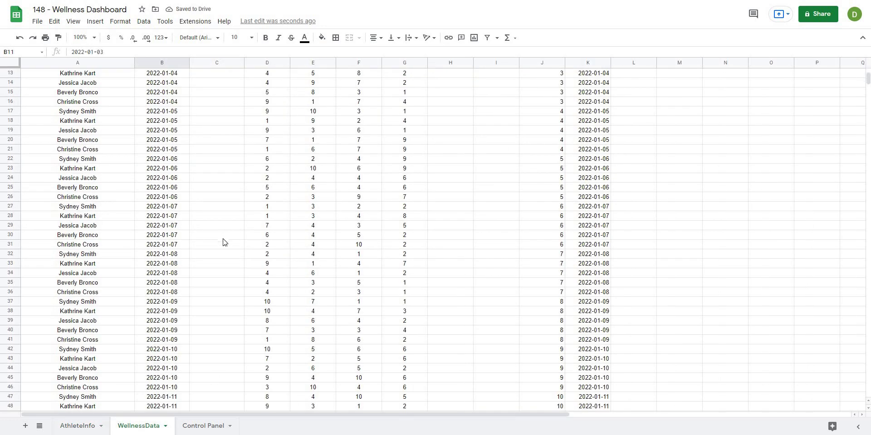
scroll(218, 308, "up", 10)
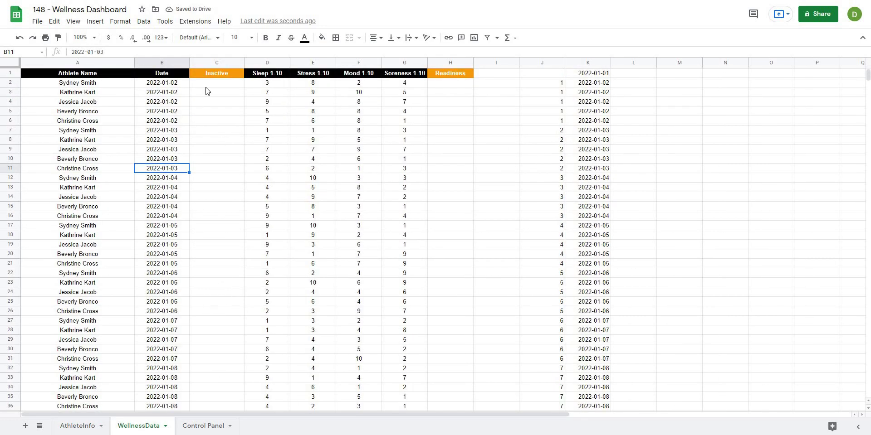
Step: Examine the C2 array formula alongside the athlete and date entries and the Date and Inactive headers
left_click(213, 82)
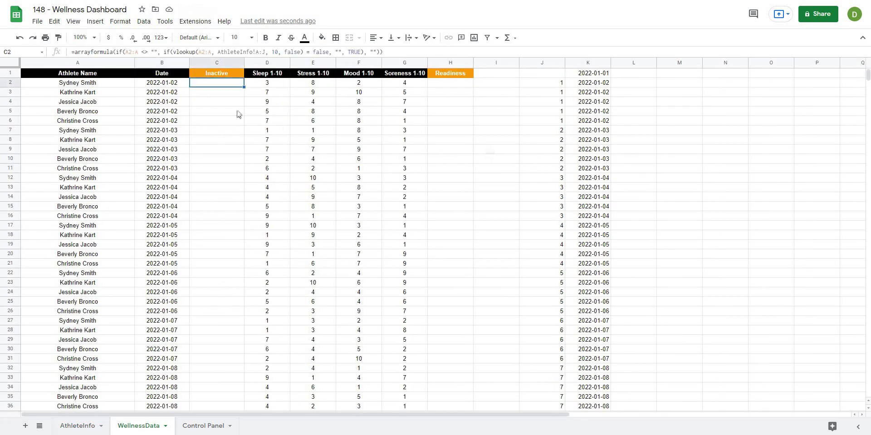
left_click(194, 85)
left_click_drag(77, 83, 162, 330)
left_click(233, 218)
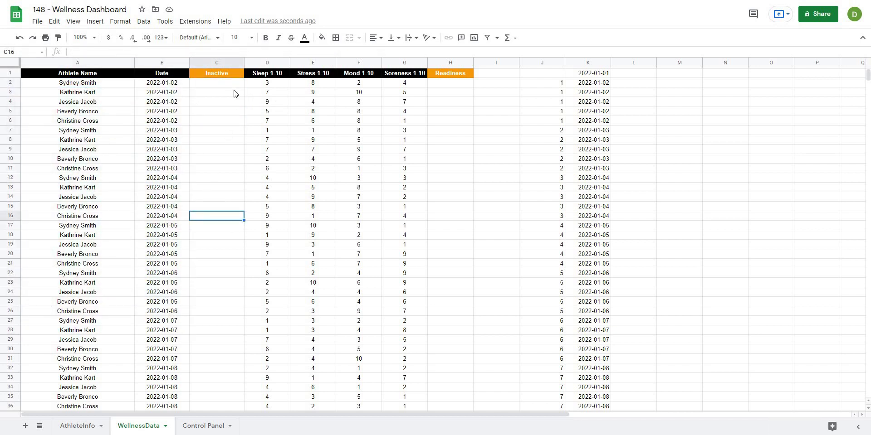
left_click(222, 83)
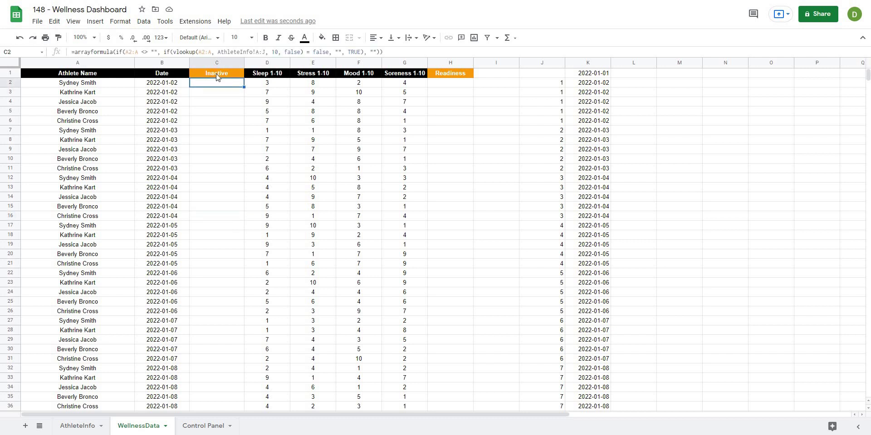
left_click(217, 75)
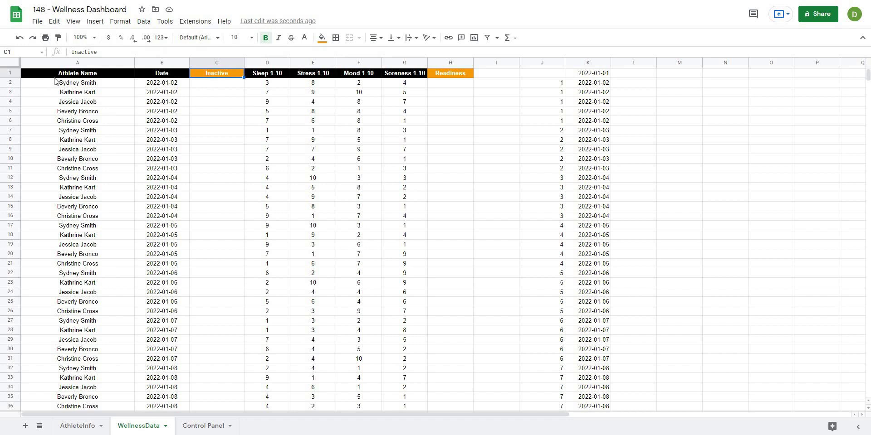
left_click(420, 132)
left_click(194, 75)
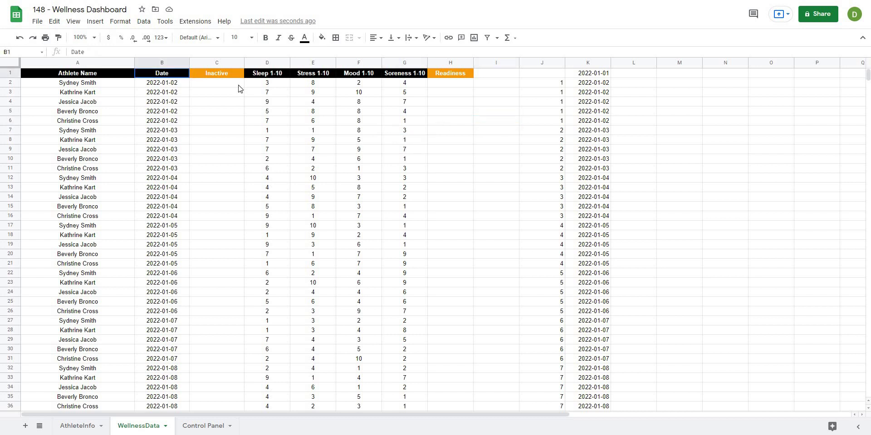
left_click(505, 131)
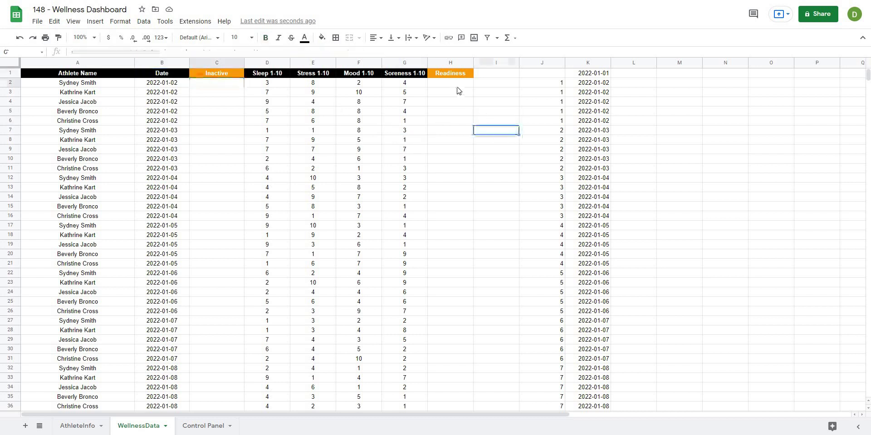
Step: Enter =sum(D2:G2) in H2 of WellnessData and fill it down the Readiness column alongside the athlete rows
left_click(458, 90)
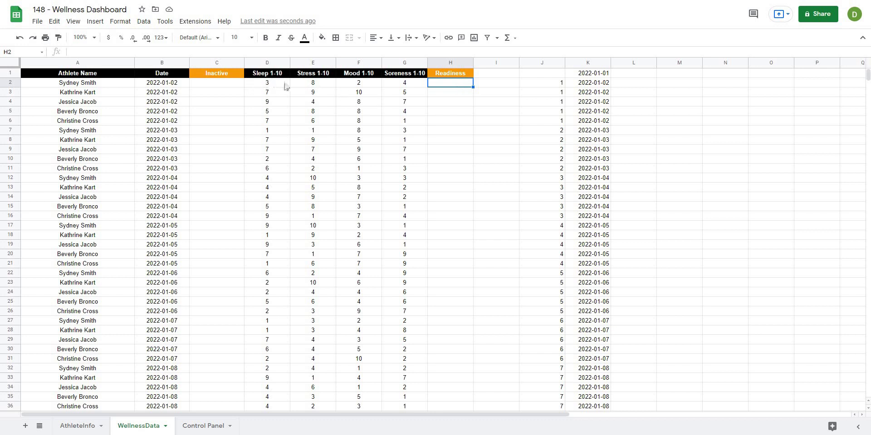
type("=sum(")
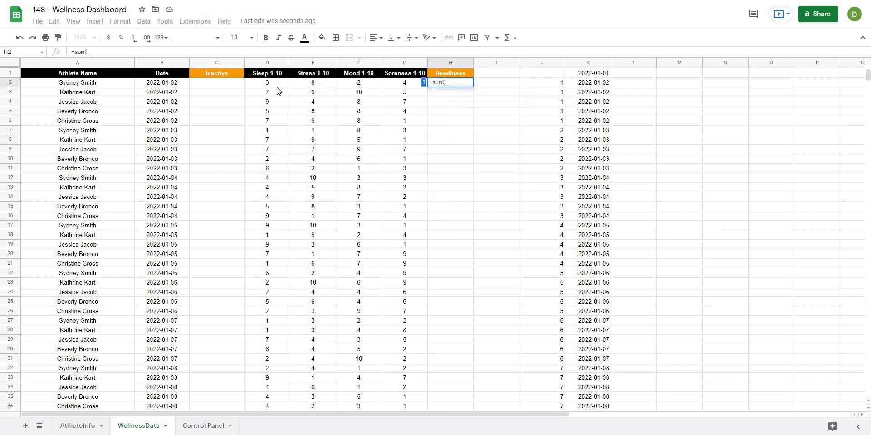
left_click_drag(274, 87, 393, 88)
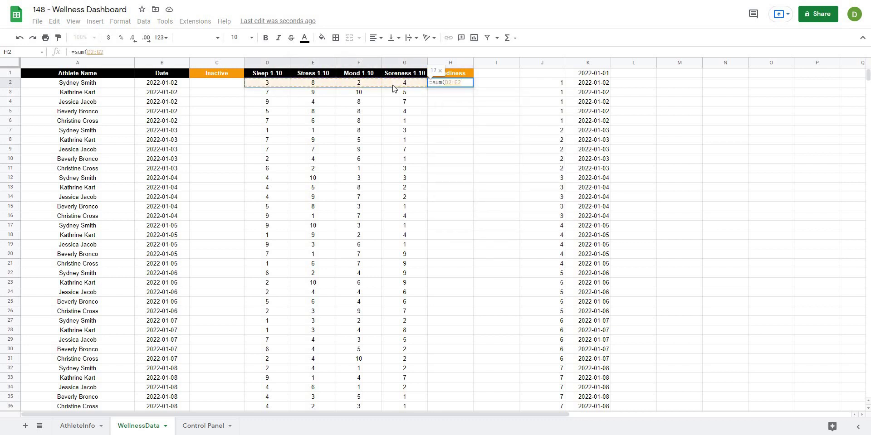
key("Return")
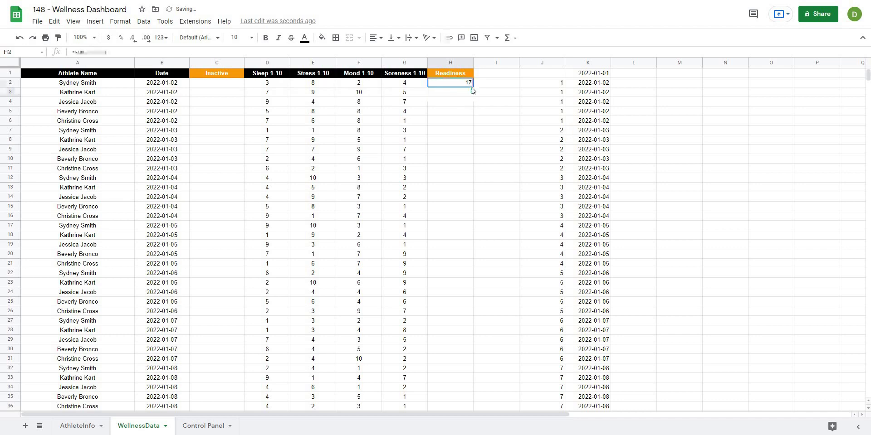
left_click(470, 82)
double_click(473, 88)
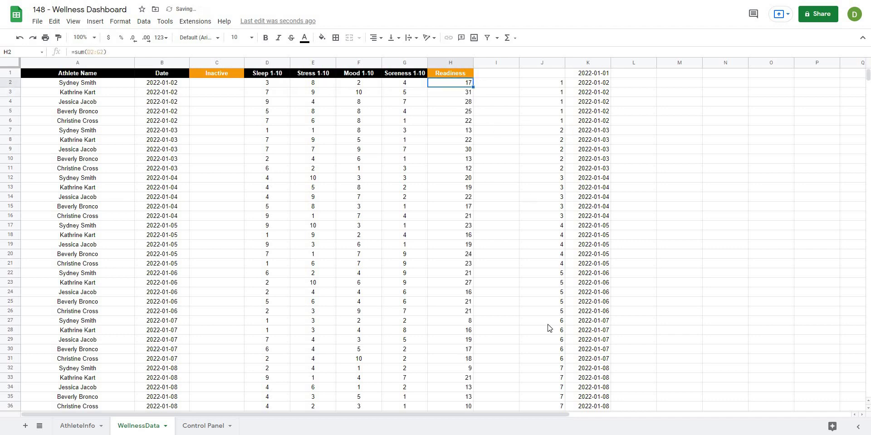
Step: Clear the filled-down sum formulas from the Readiness column in H2:H91, keeping its header
scroll(469, 359, "down", 10)
scroll(455, 281, "down", 5)
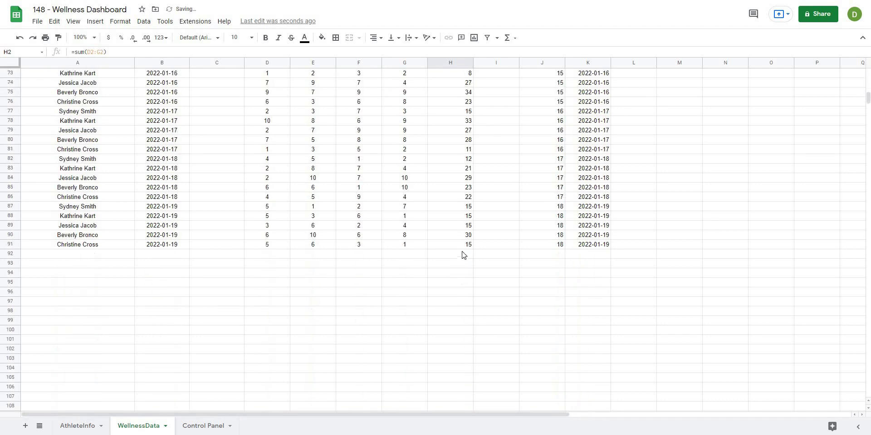
left_click_drag(467, 243, 467, 83)
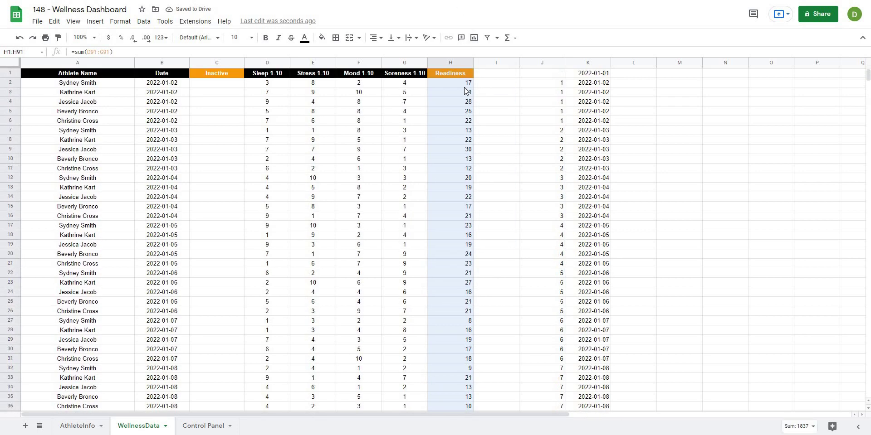
key("Delete")
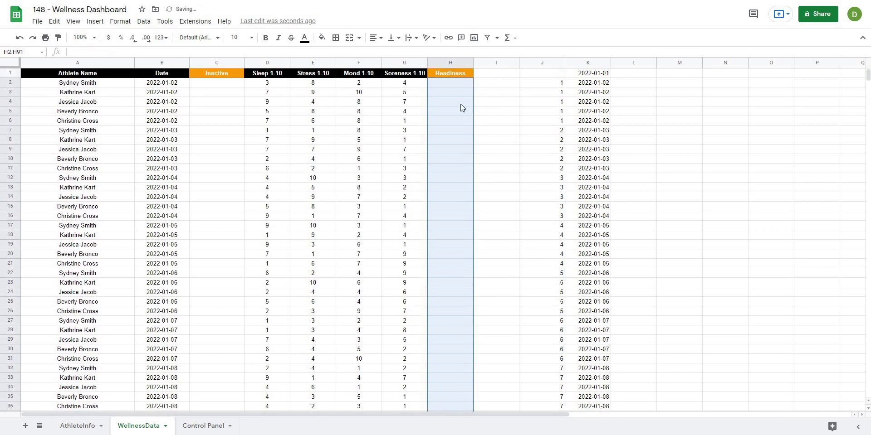
Step: Begin an array formula in H2 with an IF test for non-blank athlete names: =arrayformula(if(A2:A <> ""
left_click(444, 83)
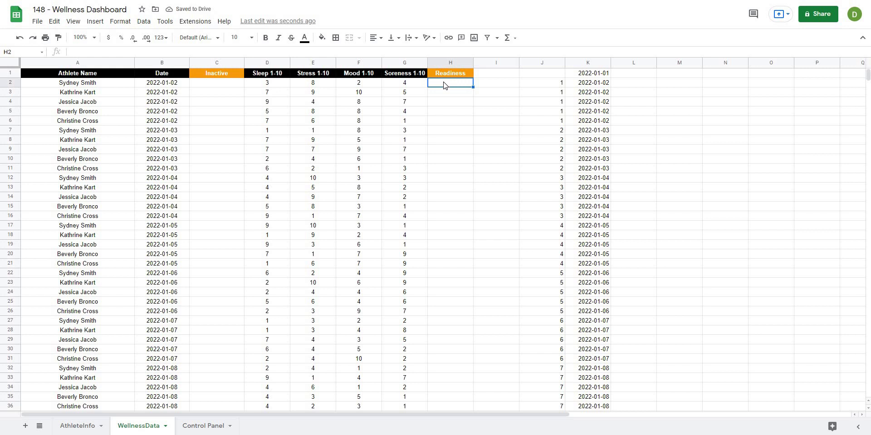
type("=if")
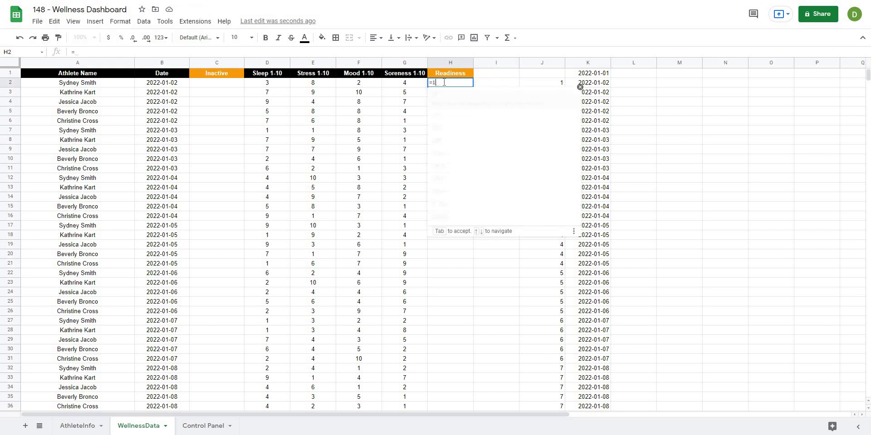
key("BackSpace")
key("BackSpace")
type("array")
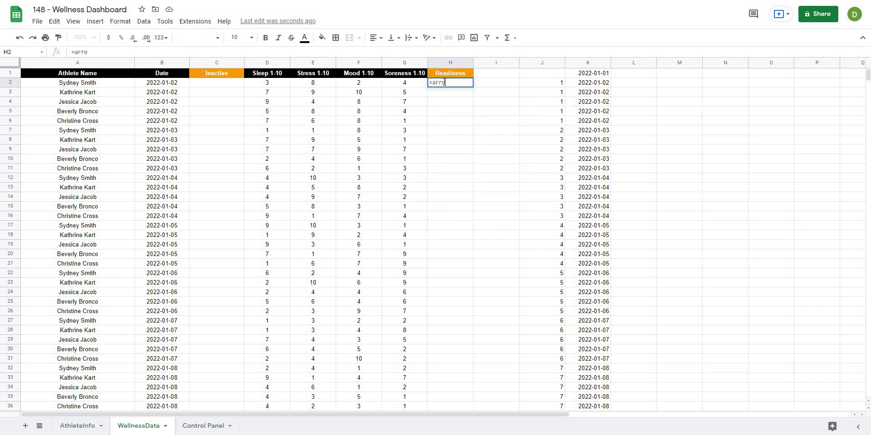
type("formula(")
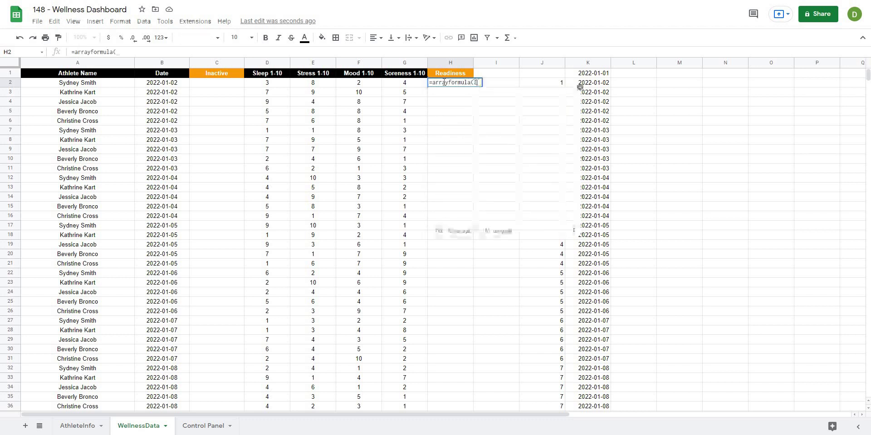
type("if(")
type("A")
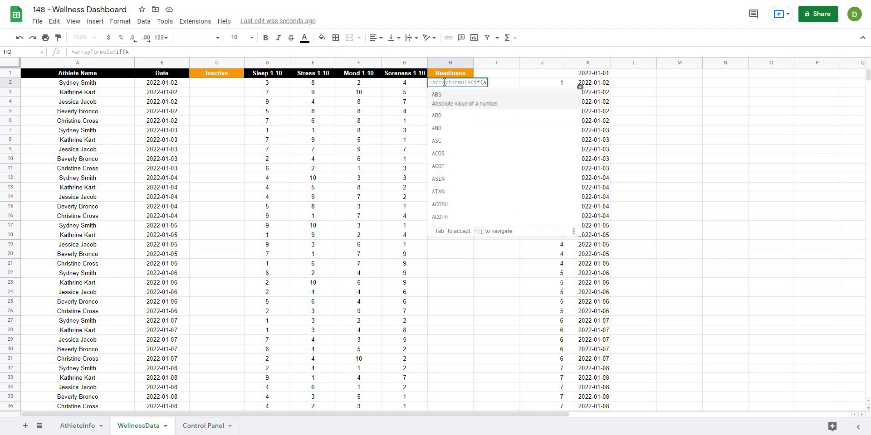
type("2:A <> ")
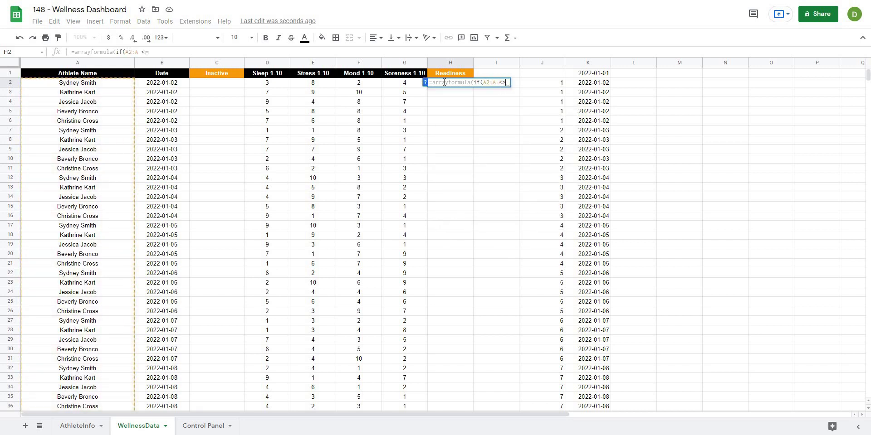
type("\"\"")
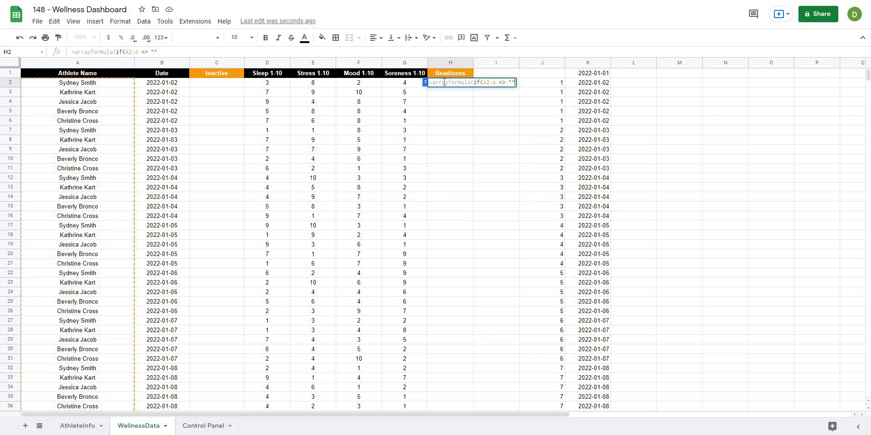
Step: Complete the H2 array formula with sum(D2:G2) as the true result and "" as the false result
type(", ")
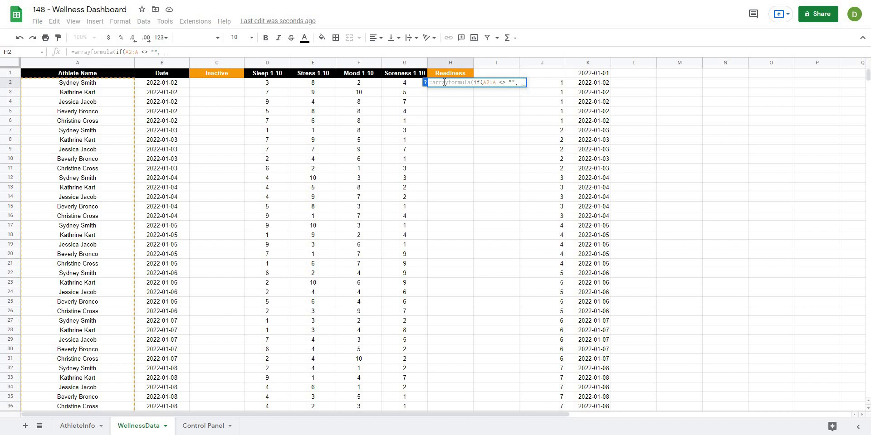
type("sum(")
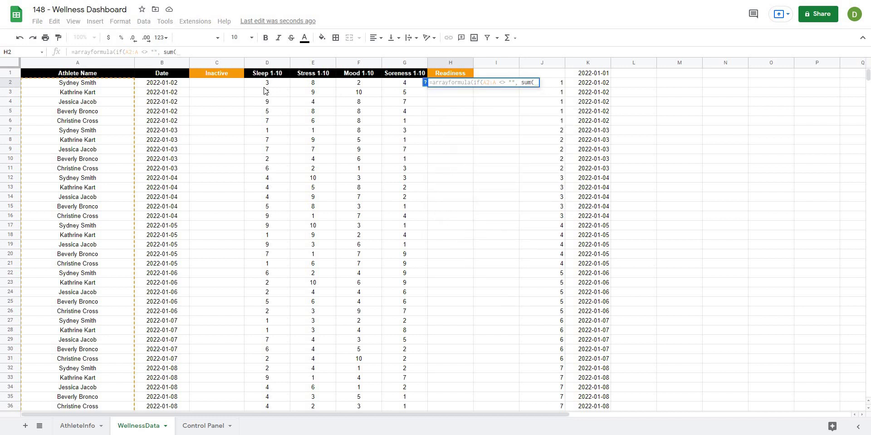
left_click_drag(265, 83, 394, 87)
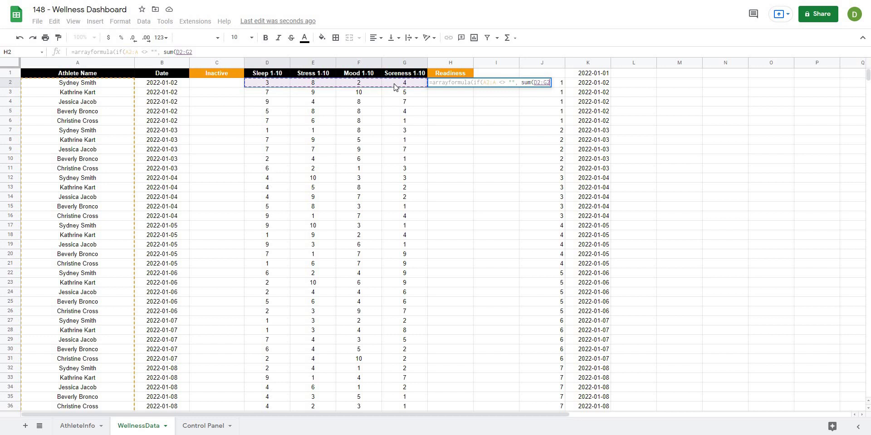
type("), ")
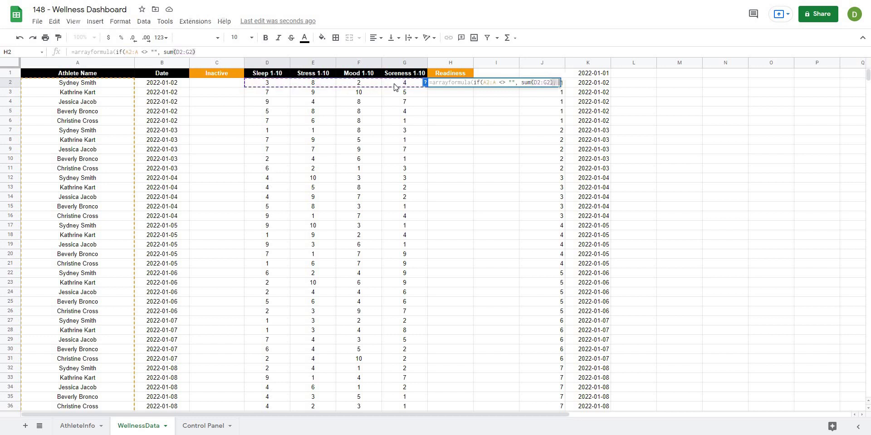
type("\"\"))")
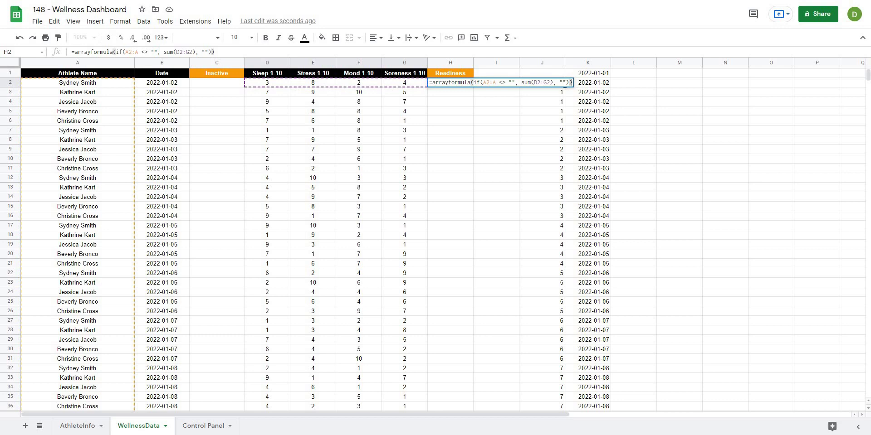
key("Return")
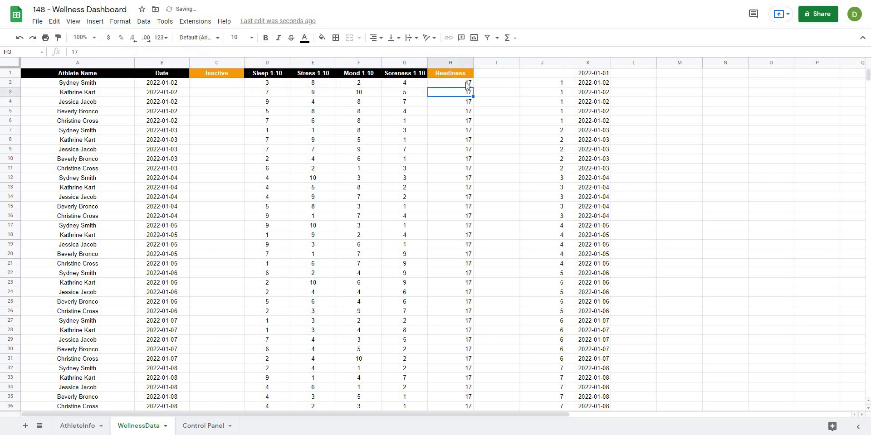
Step: Check the Readiness column down the rows and change the sum range in the H2 formula to D2:G
key("Up")
scroll(444, 173, "down", 15)
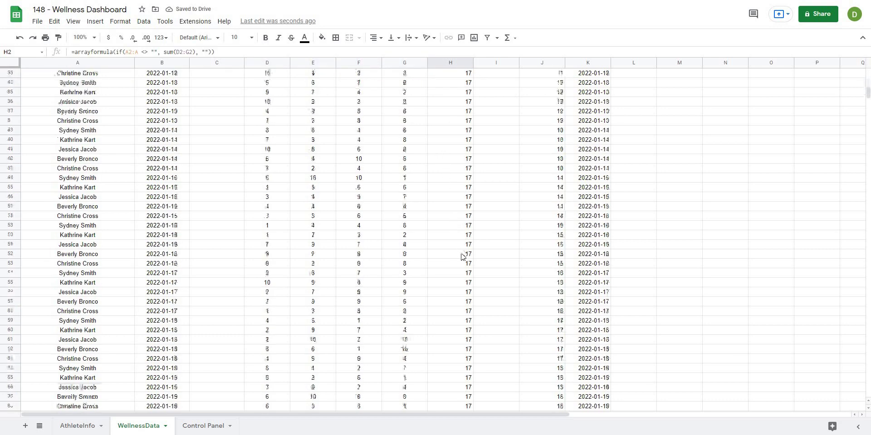
scroll(446, 243, "up", 15)
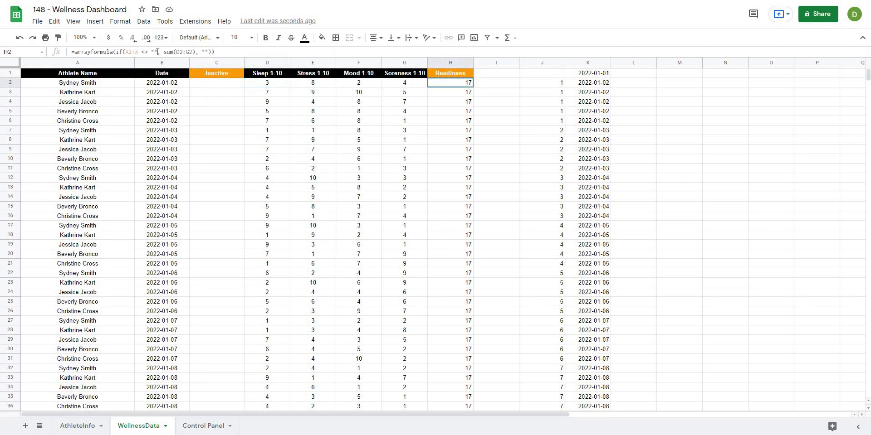
left_click(193, 52)
key("BackSpace")
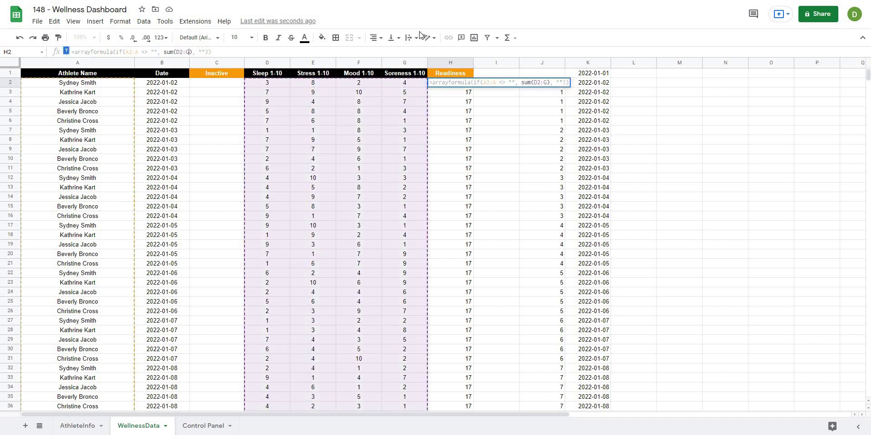
key("Return")
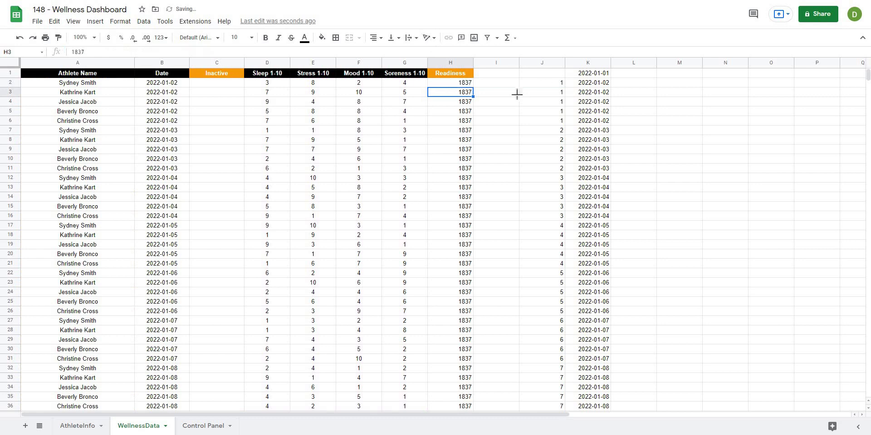
Step: Examine the Readiness values down to the last athlete row and compare them with the first rows of ratings
left_click(515, 92)
left_click_drag(450, 83, 450, 282)
left_click(402, 271)
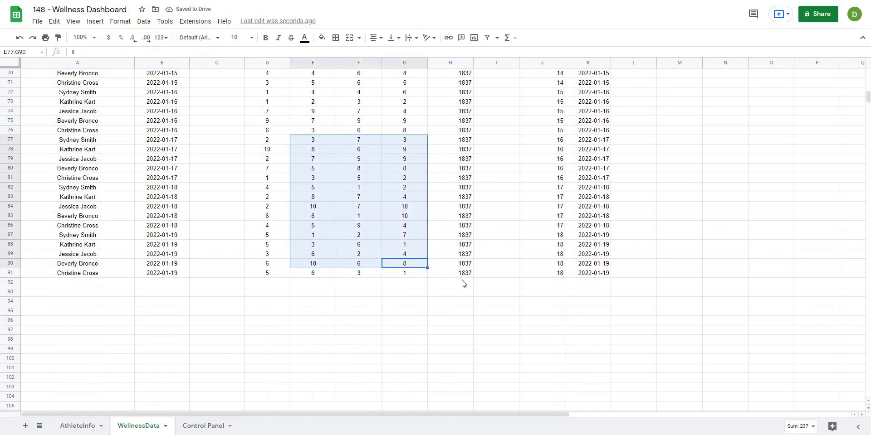
scroll(468, 278, "up", 8)
scroll(495, 240, "up", 7)
left_click(450, 83)
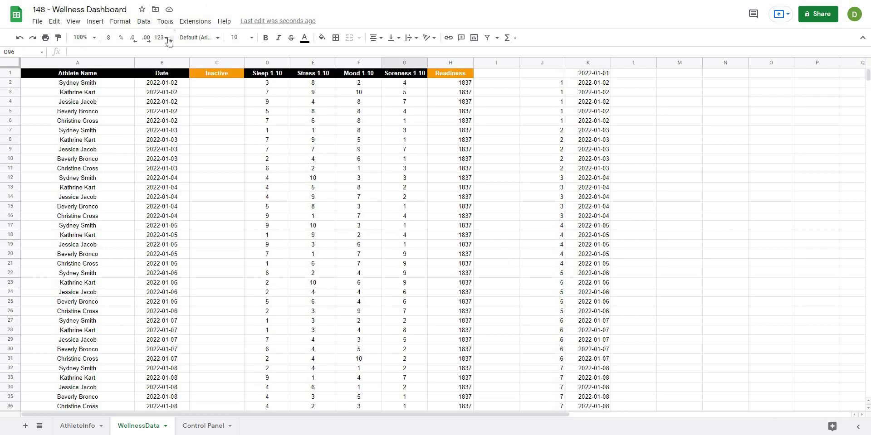
left_click_drag(253, 86, 410, 88)
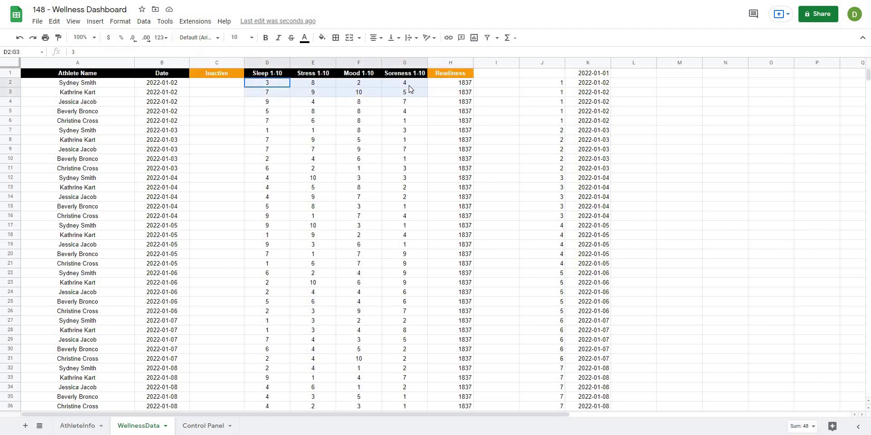
left_click(469, 84)
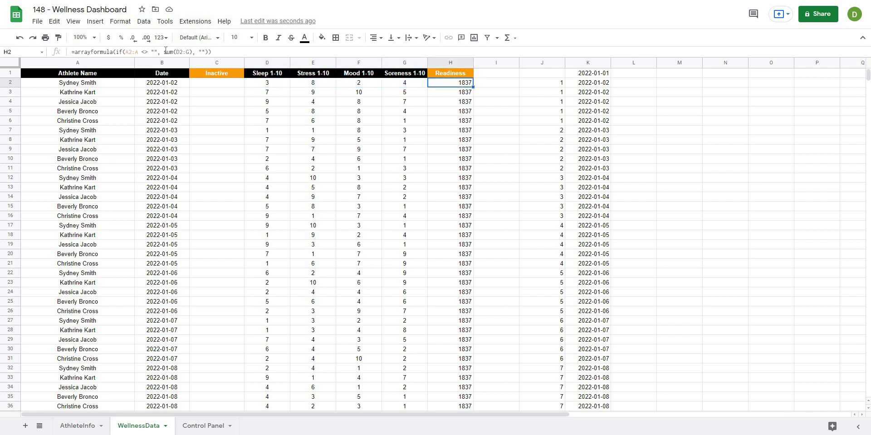
Step: Replace sum(D2:G) in the H2 formula with an MMULT function that takes D2:G*1 as its first matrix
left_click(164, 52)
left_click_drag(164, 52, 194, 49)
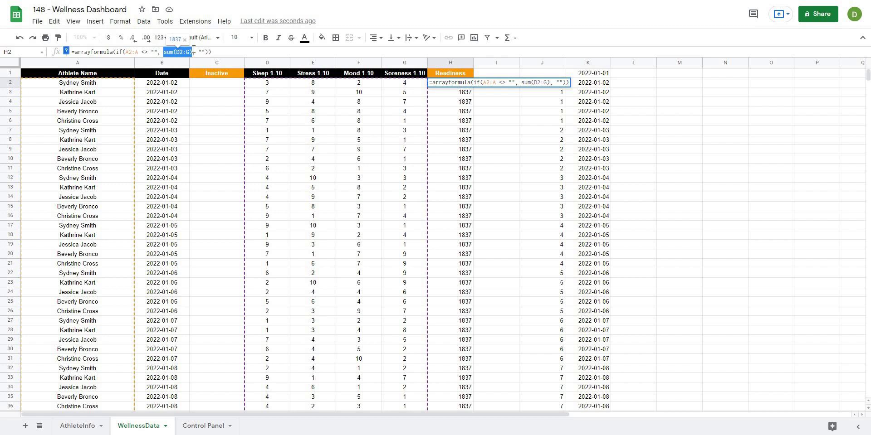
type("mmult")
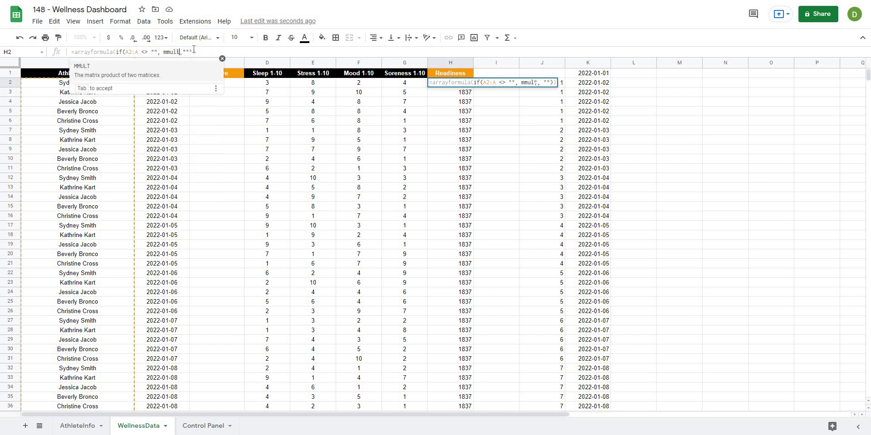
key("Tab")
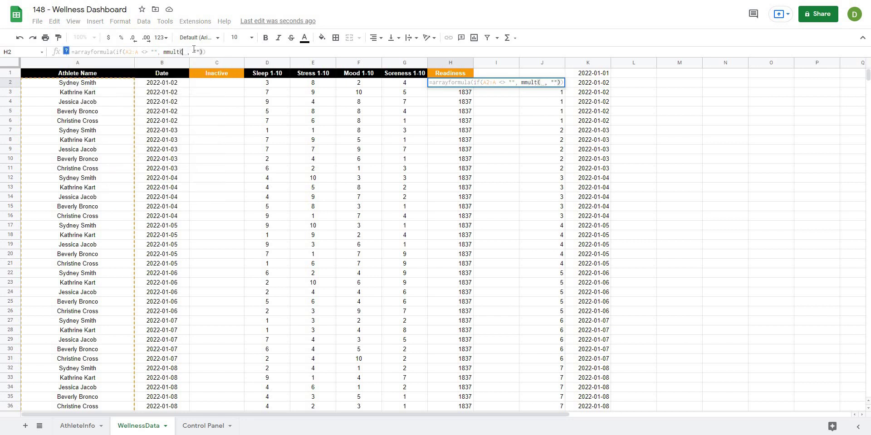
left_click(66, 52)
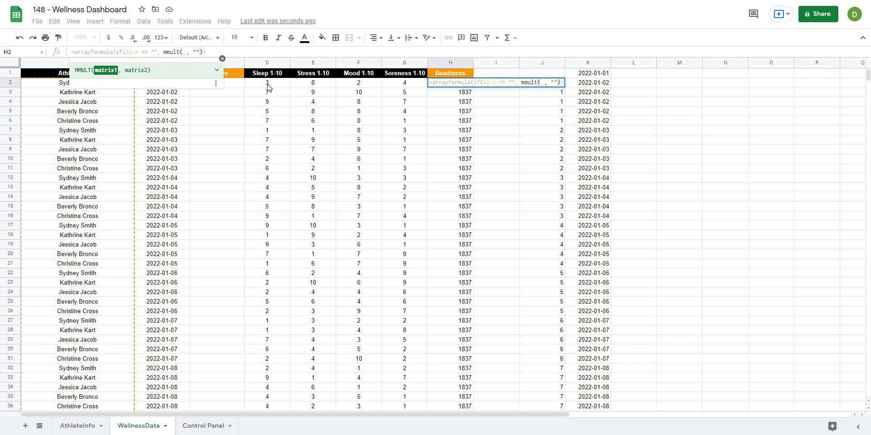
left_click_drag(268, 87, 404, 85)
key("BackSpace")
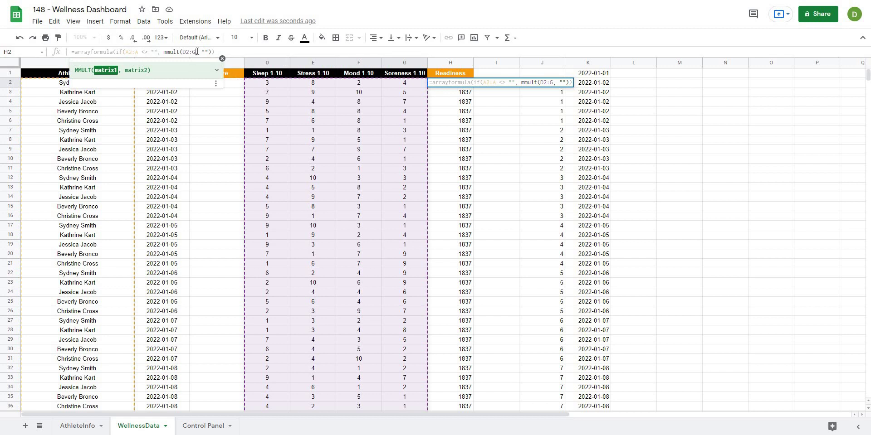
type("*1")
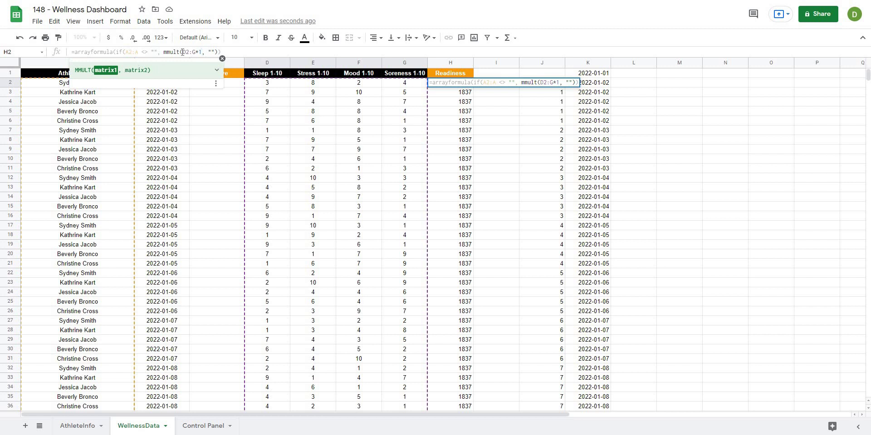
Step: Add transpose(D2:G2^0) as the second MMULT matrix in H2, close the function and commit the formula
left_click(205, 52)
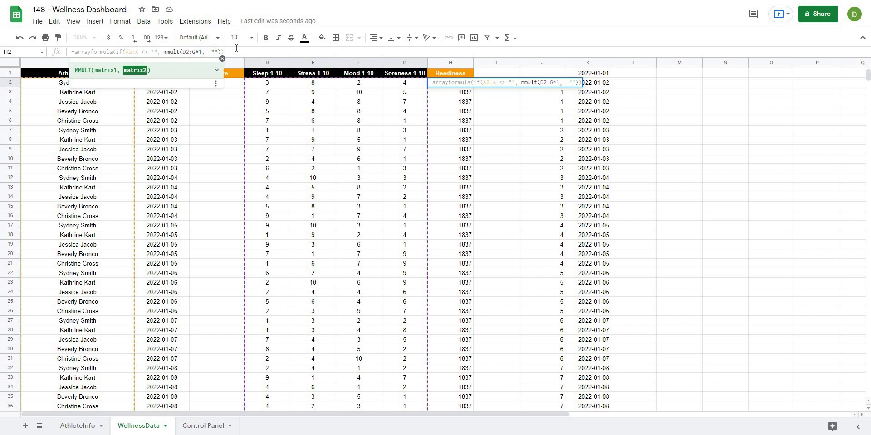
type("transpose(")
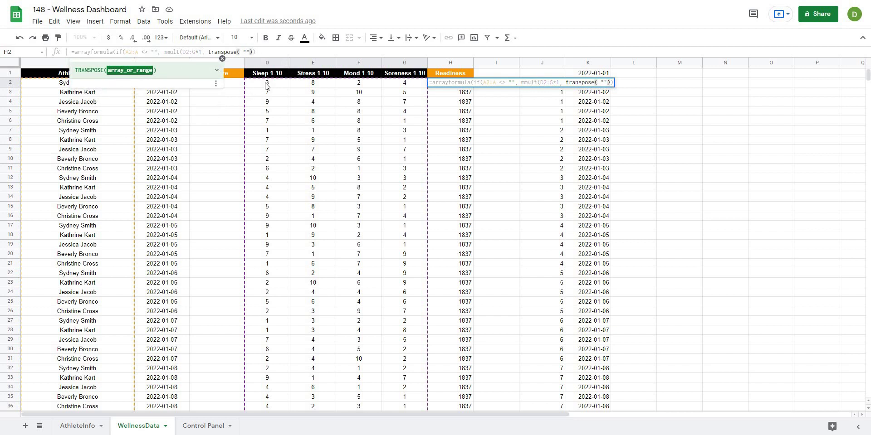
left_click_drag(266, 87, 393, 84)
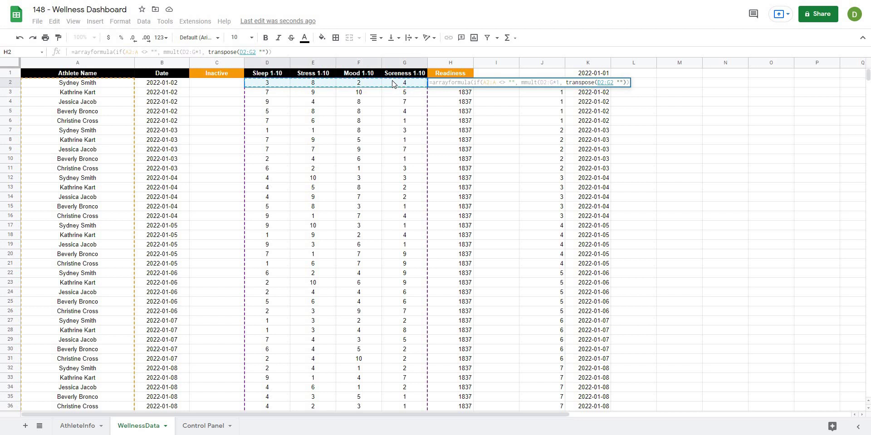
type("*")
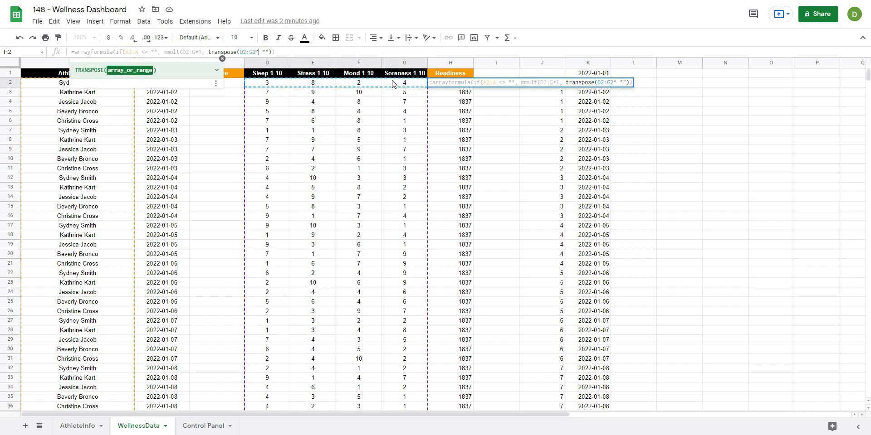
type("0)")
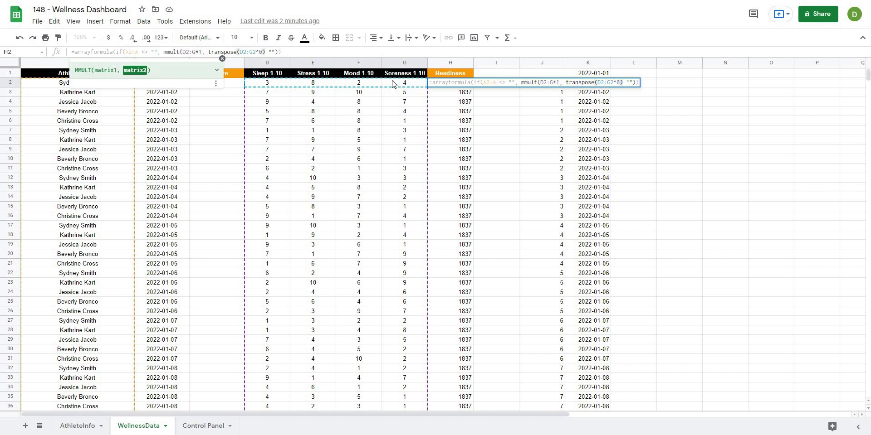
type(")")
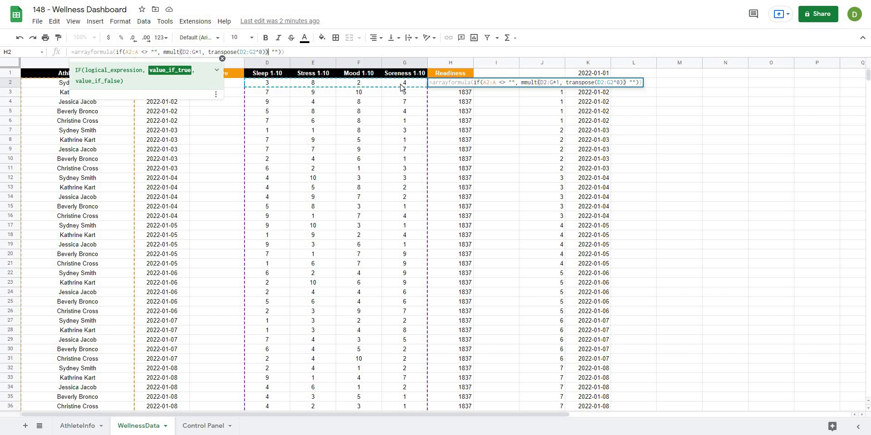
key("Return")
key("Up")
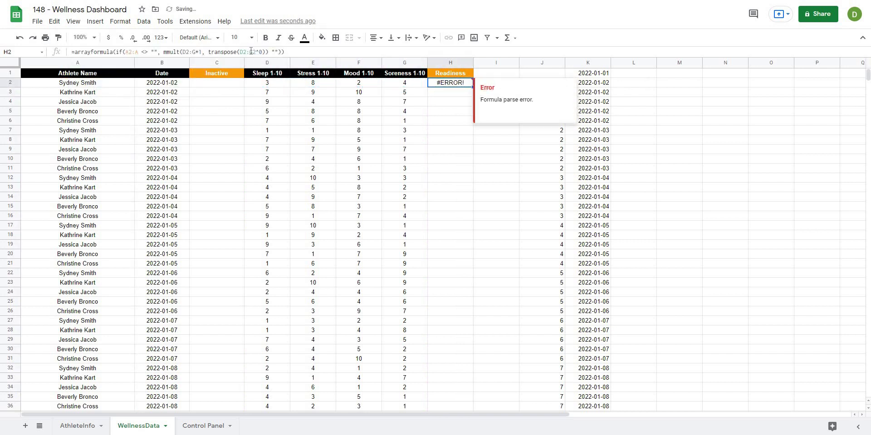
Step: Insert a comma between the MMULT expression and the final "" in the H2 formula
left_click(267, 52)
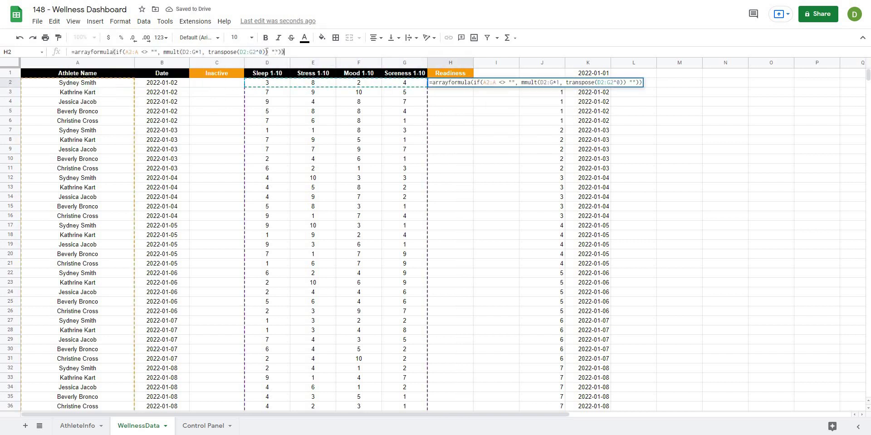
left_click(268, 52)
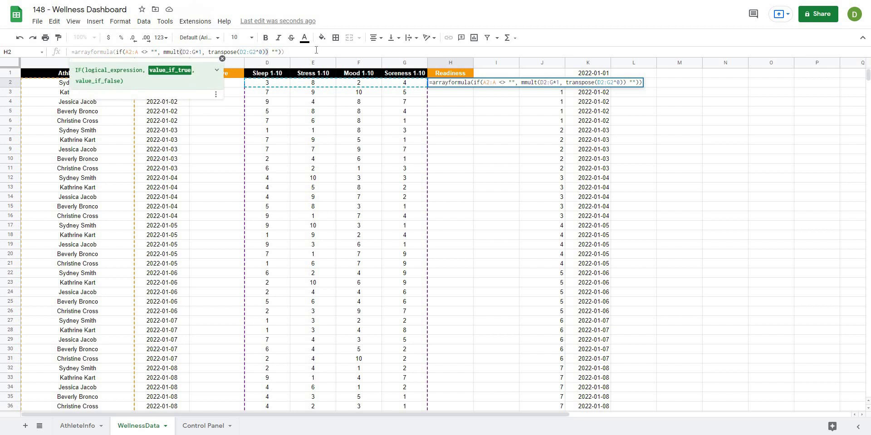
type(", \"\"")
key("Return")
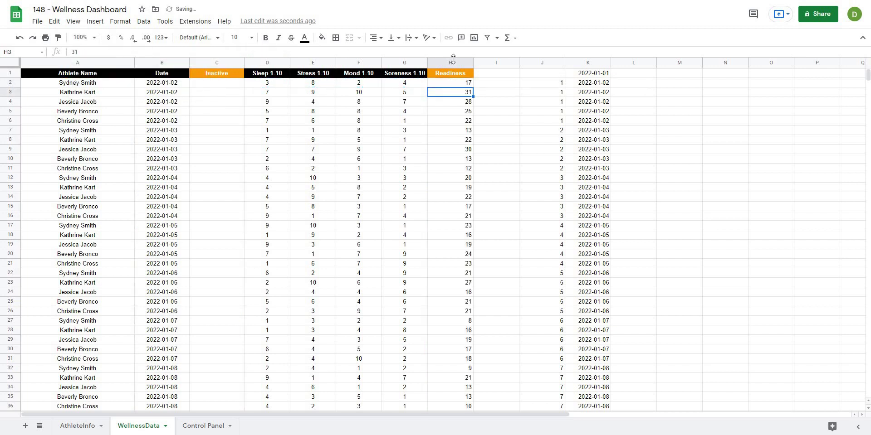
key("Up")
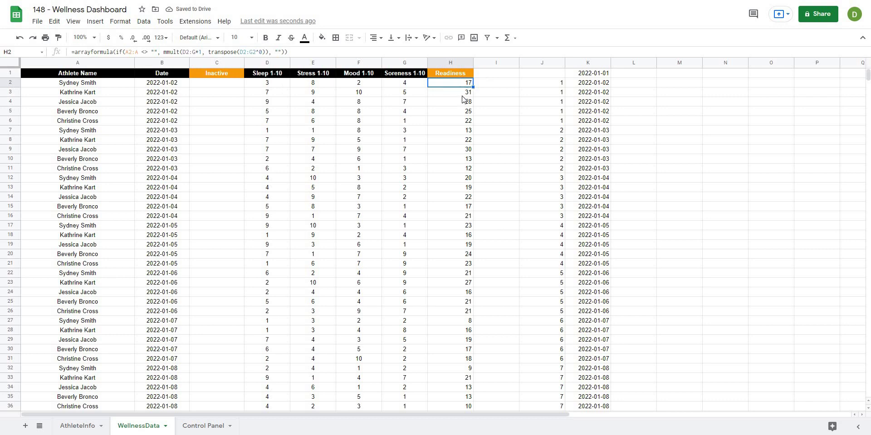
Step: Examine the Readiness values row by row and further down the athlete data
key("Down")
key("Down")
key("Down")
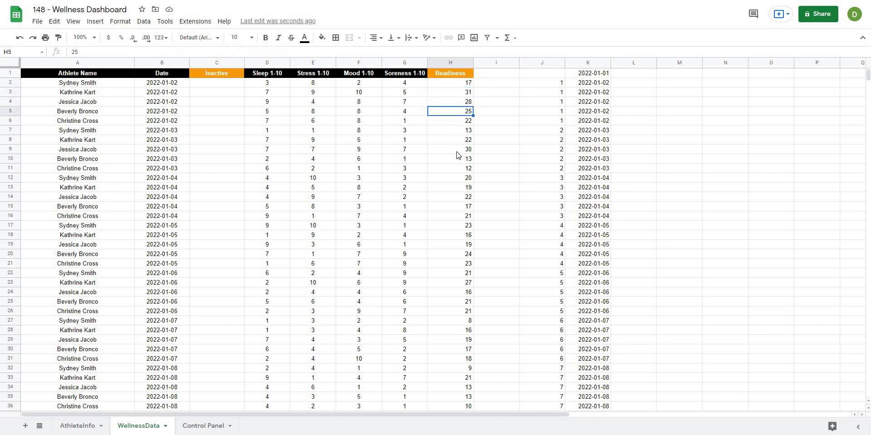
key("Down")
key("Down")
key("Down")
key("Down")
key("Down")
scroll(493, 177, "down", 5)
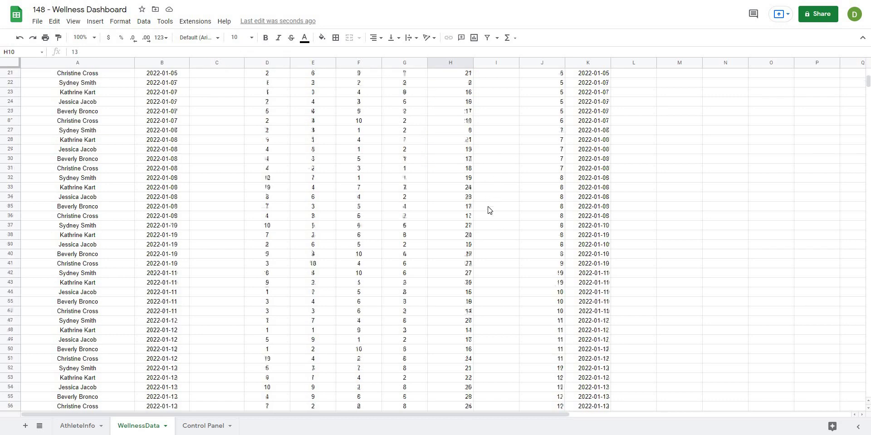
scroll(488, 210, "down", 10)
scroll(480, 208, "up", 15)
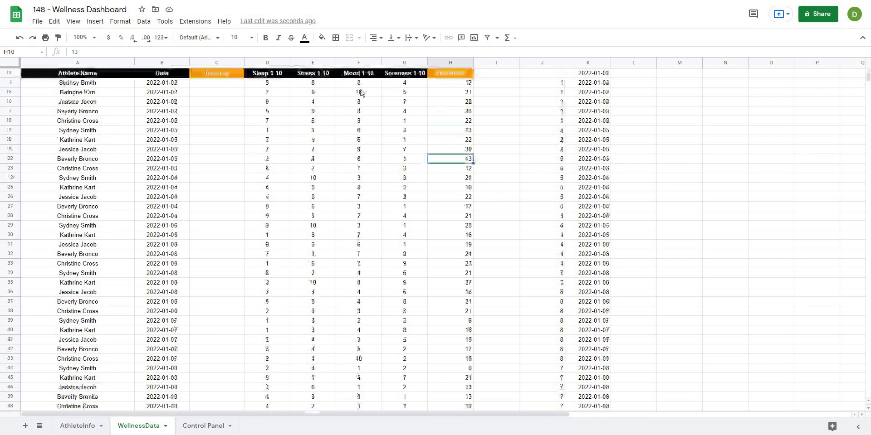
Step: Copy the first MMULT argument, D2:G*1, from the H2 formula
left_click(267, 84)
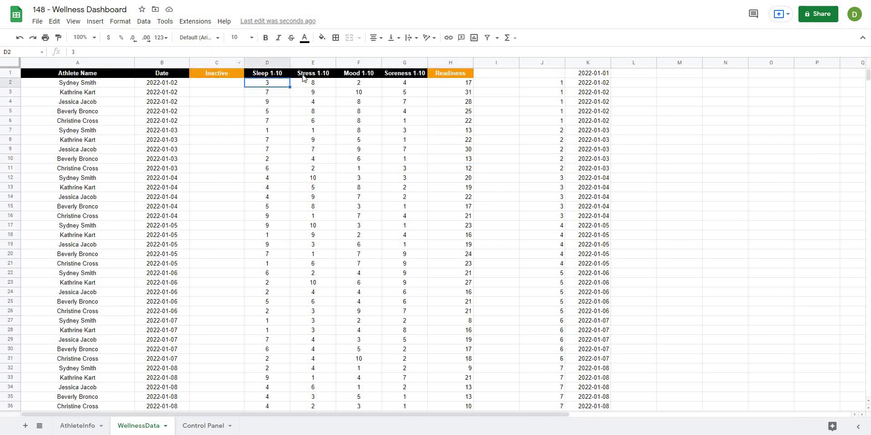
left_click(461, 85)
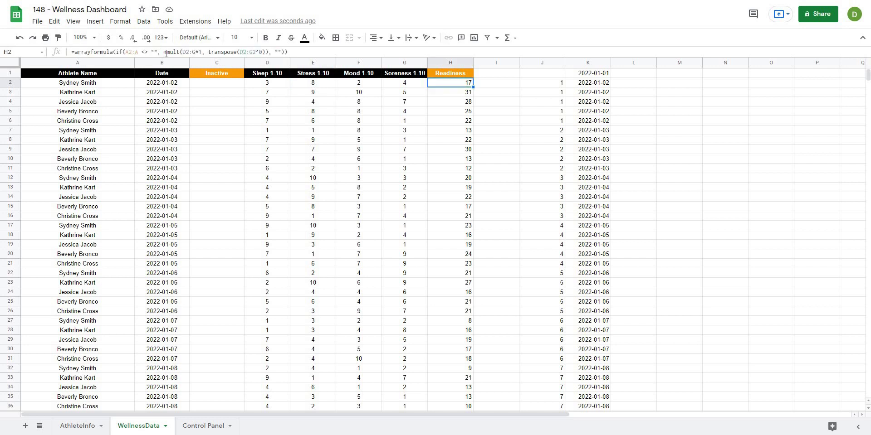
left_click(183, 52)
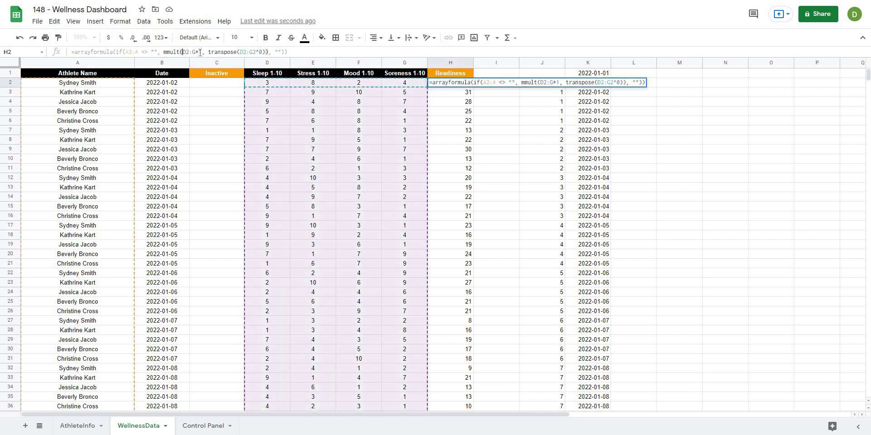
left_click_drag(183, 52, 204, 54)
left_click(209, 52)
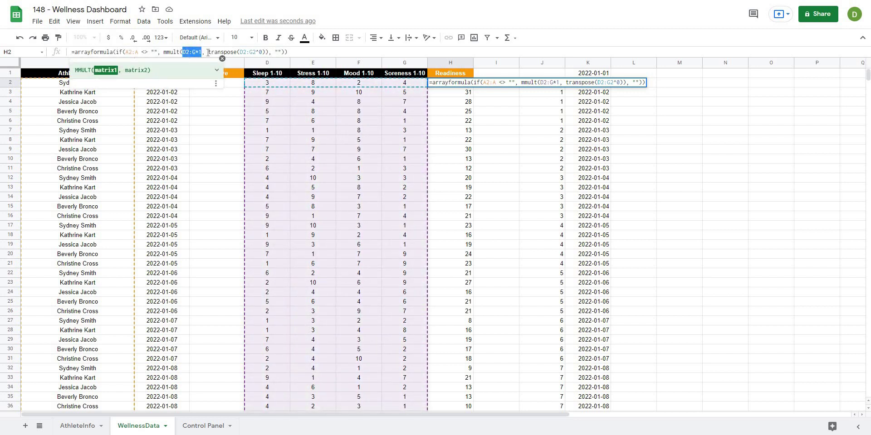
left_click(208, 52)
left_click_drag(183, 52, 203, 52)
Step: Enter =arrayformula(D2:G*1) in M2 to show the first matrix on its own
left_click(680, 84)
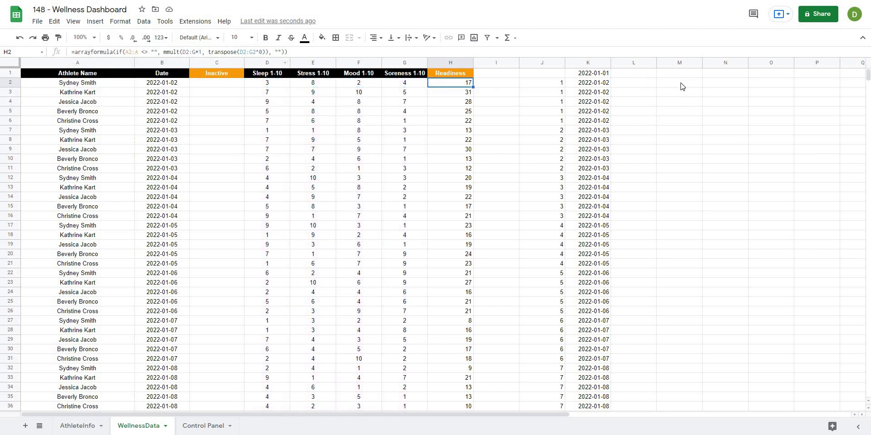
type("=arra")
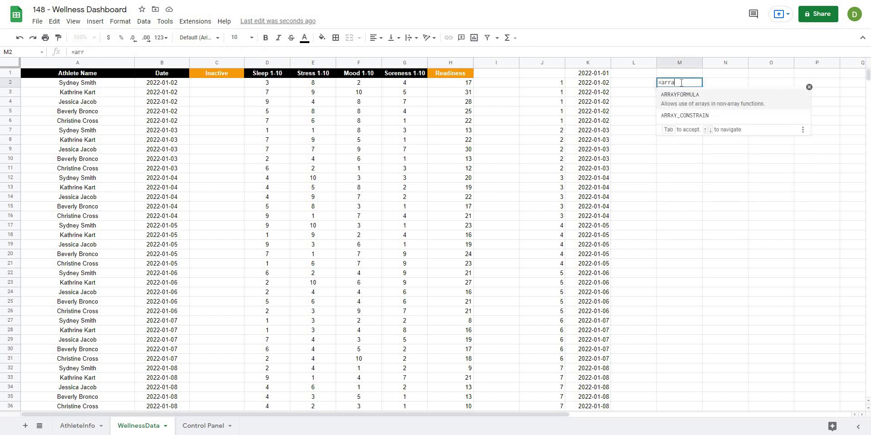
type("yformula(D2:G*1_")
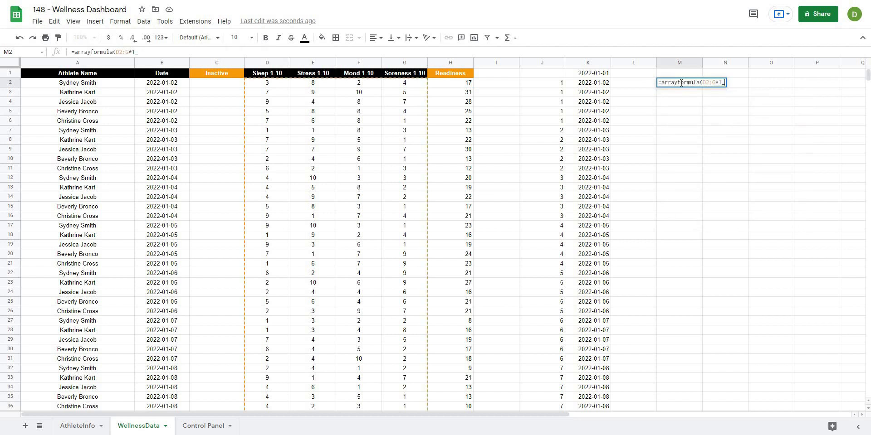
key("BackSpace")
type(")")
key("Return")
left_click(706, 84)
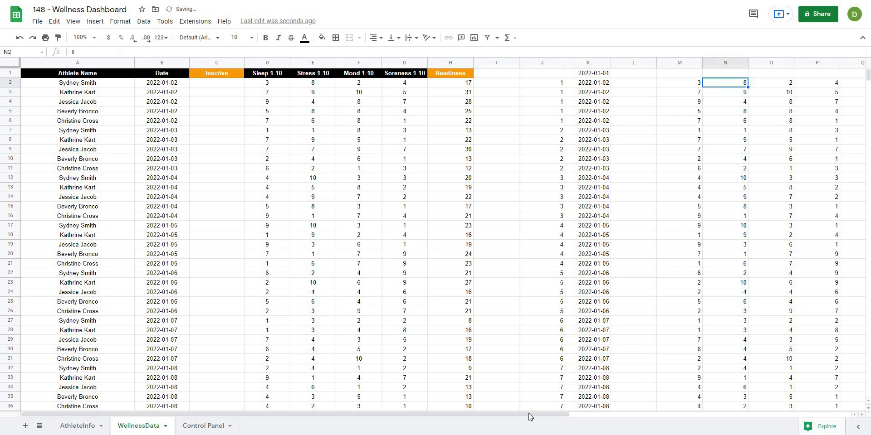
Step: Compare the M2 matrix with the original ratings and copy transpose(D2:G2^0) from the H2 formula
left_click_drag(529, 413, 624, 411)
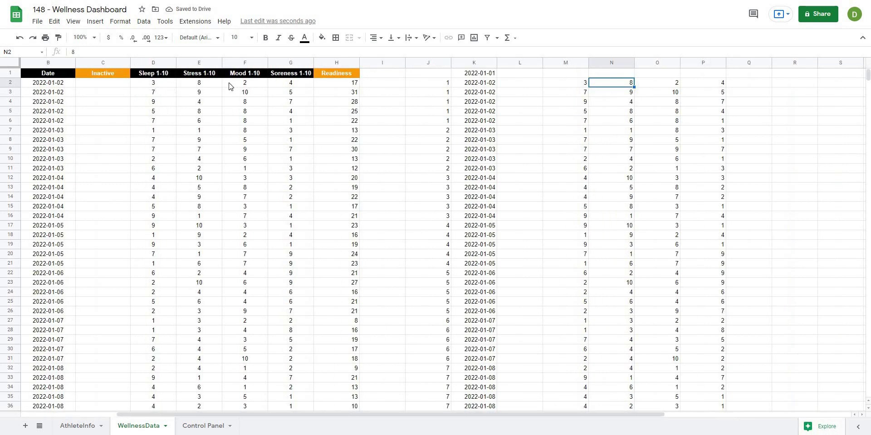
left_click_drag(153, 82, 290, 92)
left_click(154, 92)
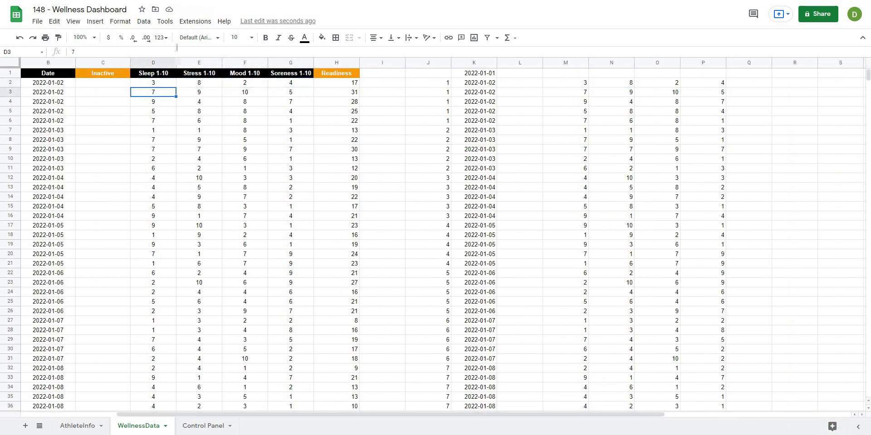
key("Up")
key("Right")
key("Right")
key("Right")
key("Right")
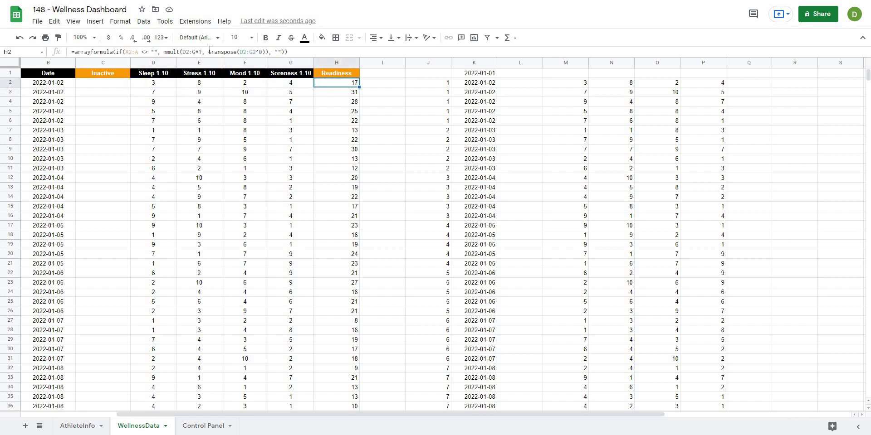
left_click_drag(265, 52, 208, 52)
key("ctrl+c")
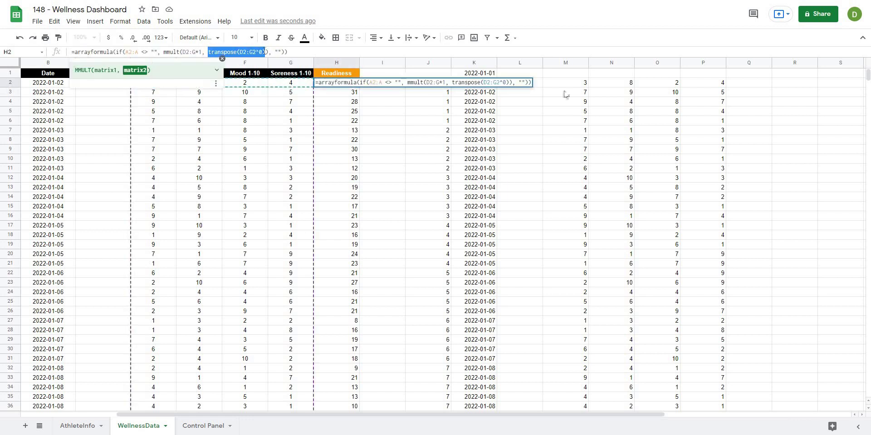
key("Escape")
Step: Enter =arrayformula(transpose(D2:G2^0)) in Q2 to show the second MMULT matrix on its own
left_click(765, 84)
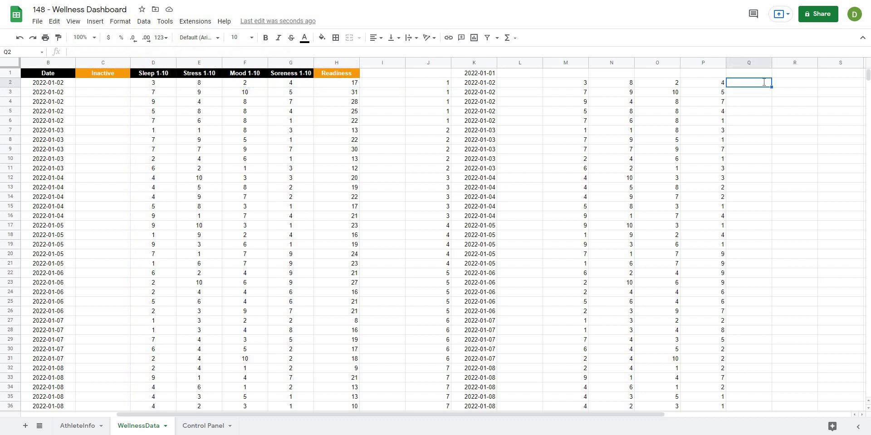
type("=arrayfo")
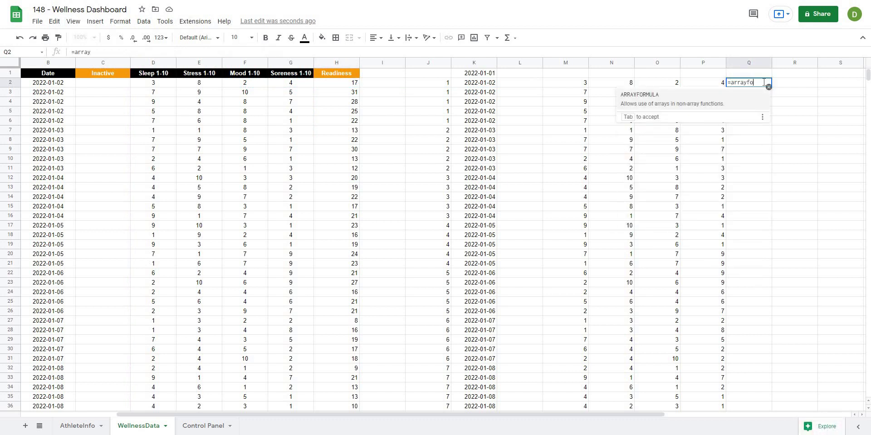
type("rmula(transpose(D2:G2^0")
key("ctrl+v")
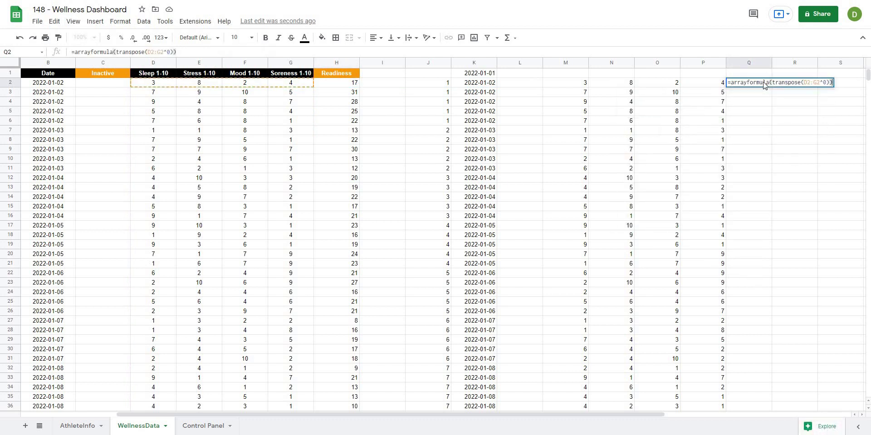
key("Return")
Step: Compare the Q2:Q5 matrix with the first row of the M2 matrix, M2:P2
left_click_drag(768, 117, 767, 82)
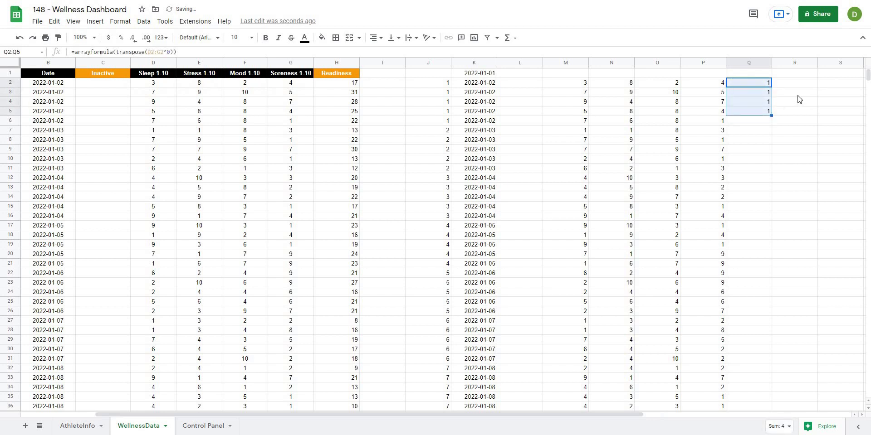
left_click(797, 94)
left_click_drag(566, 82, 702, 86)
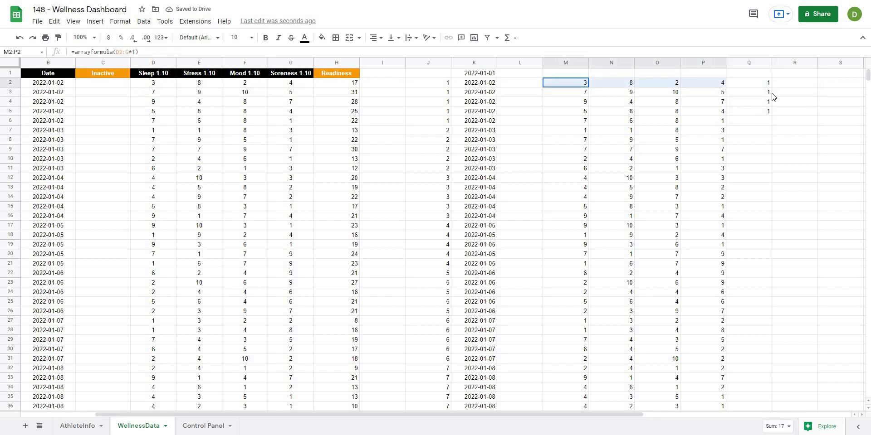
left_click_drag(751, 119, 749, 114)
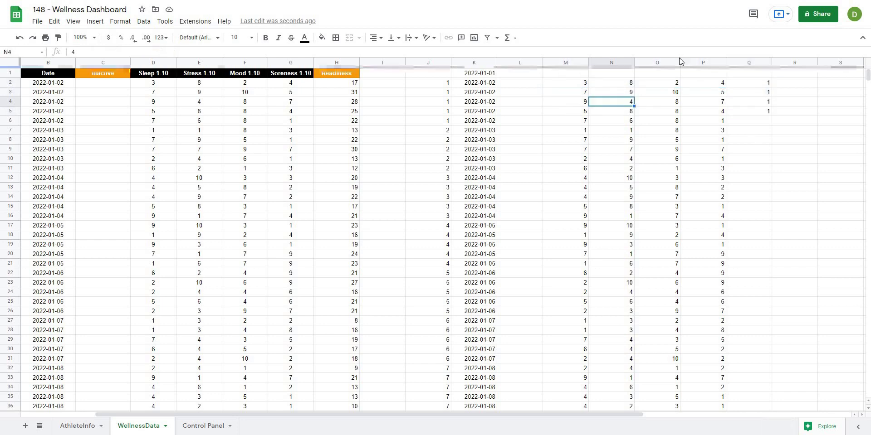
Step: Clear the demonstration matrices from columns M through R
left_click_drag(566, 62, 778, 56)
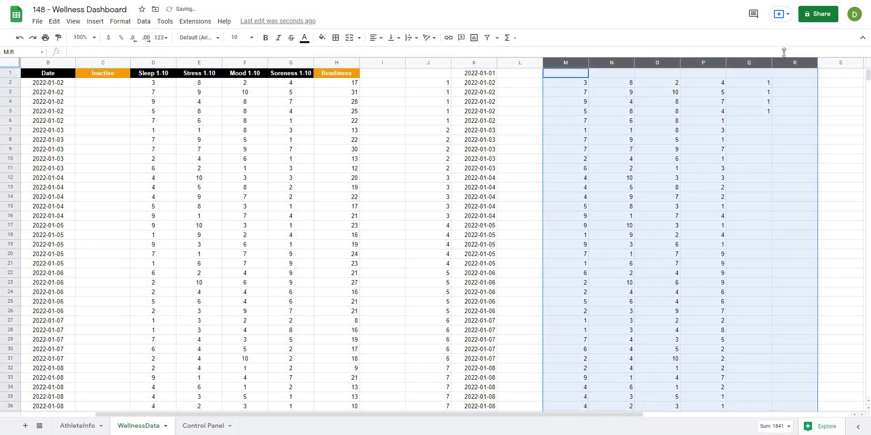
key("Delete")
scroll(263, 407, "left", 2)
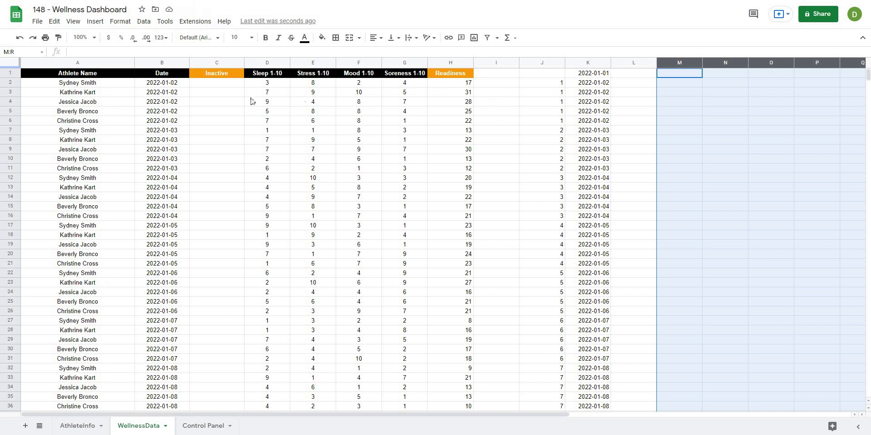
left_click(220, 85)
left_click(494, 83)
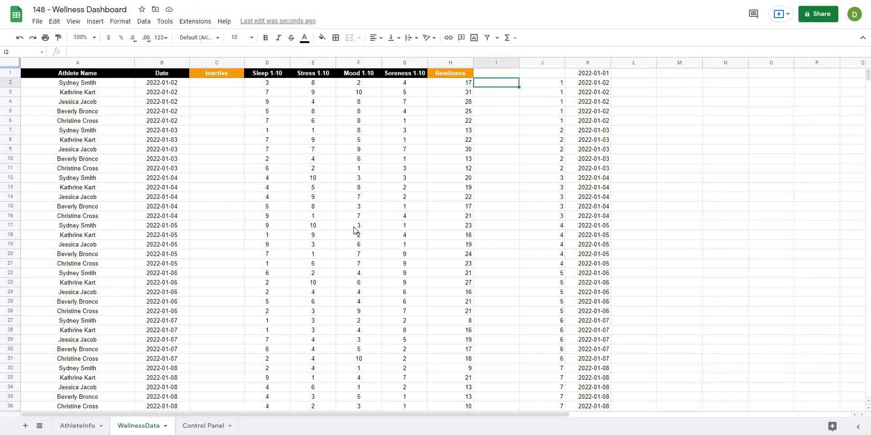
Step: Copy the athlete name in A91 into A92 to begin a test entry below the wellness data
scroll(355, 231, "down", 10)
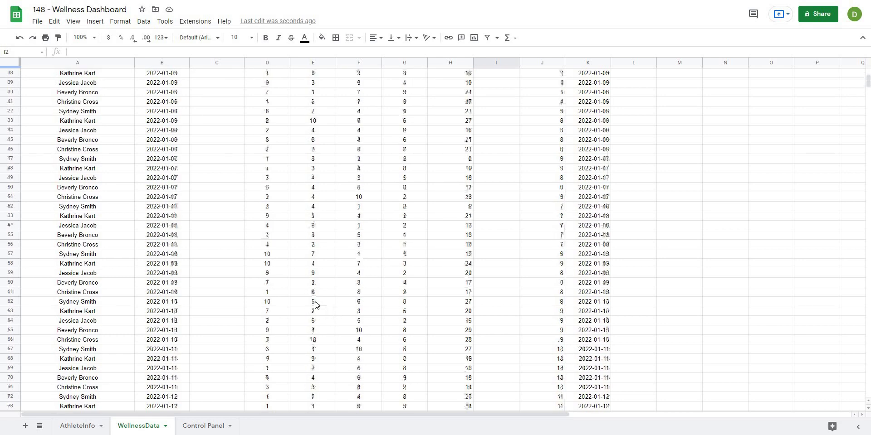
scroll(315, 304, "down", 12)
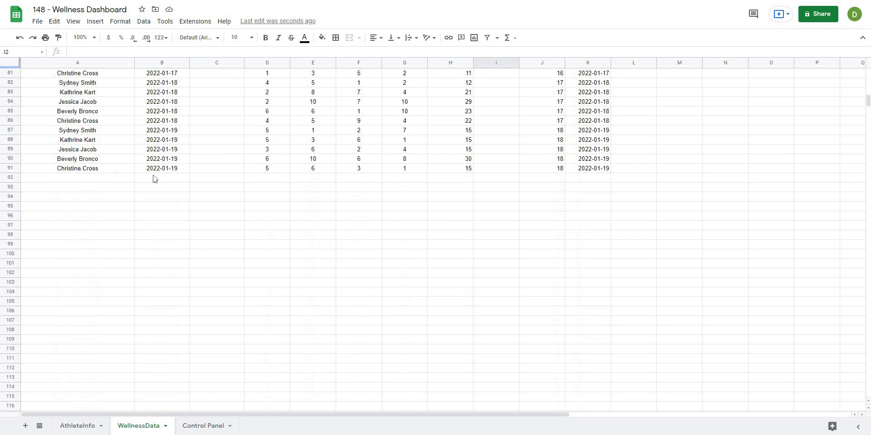
left_click(132, 170)
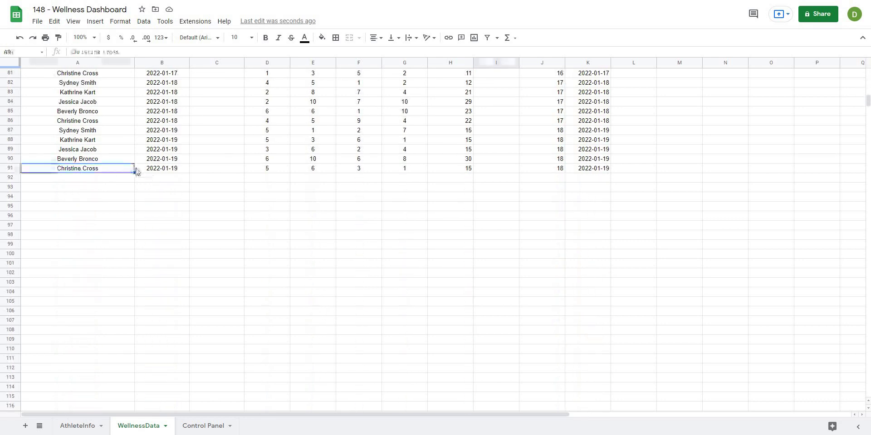
left_click(71, 180)
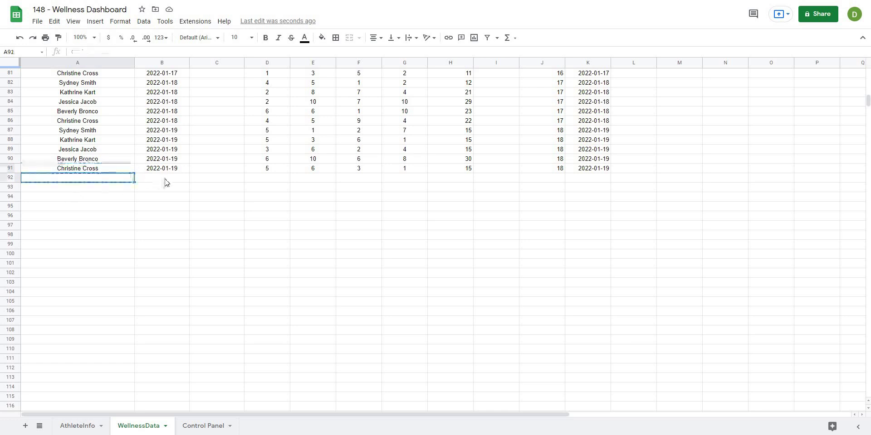
left_click(65, 171)
key("ctrl+c")
left_click(68, 179)
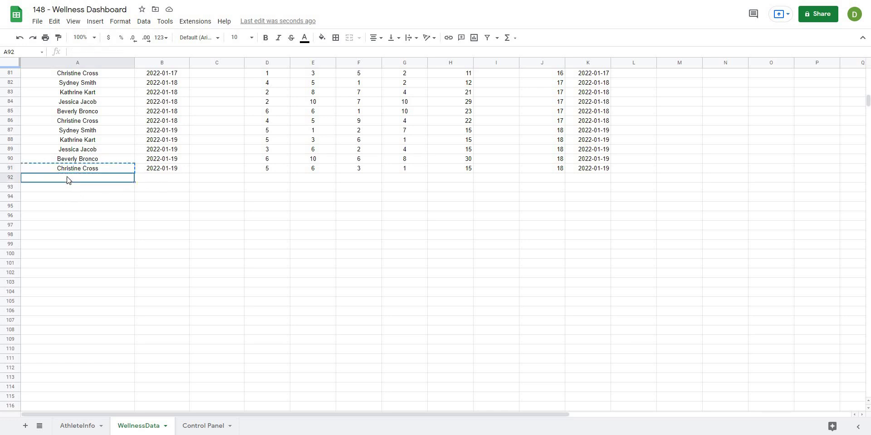
key("ctrl+v")
left_click(113, 216)
Step: Set the test entry's date in B92 to 2022-02-20
key("ctrl+Up")
key("Right")
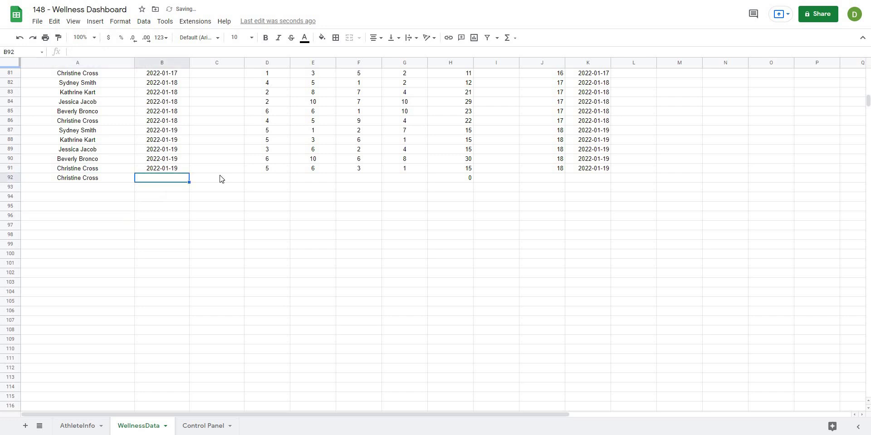
type("2022-02-20")
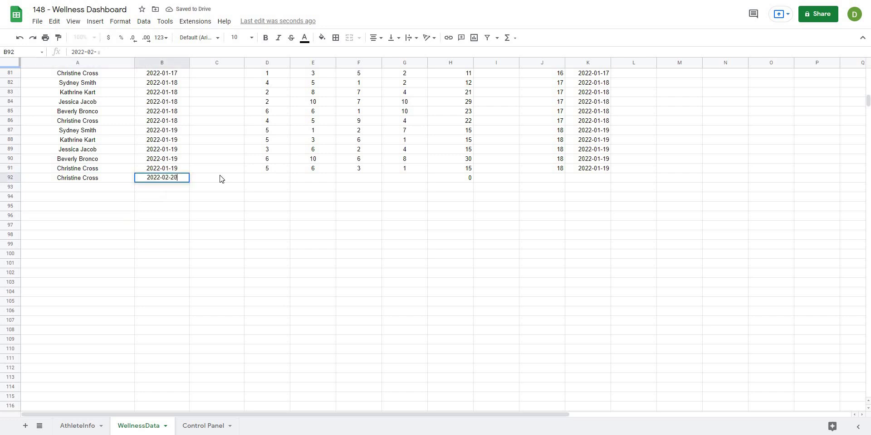
key("Tab")
key("Tab")
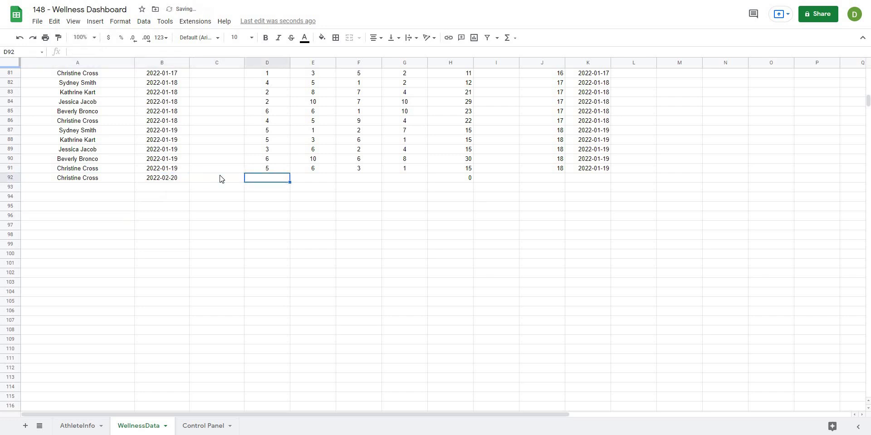
Step: Enter the ratings 8, 8, 8 and 10 in D92:G92 for the test entry
type("8")
key("Tab")
type("8")
key("Tab")
type("8")
key("Tab")
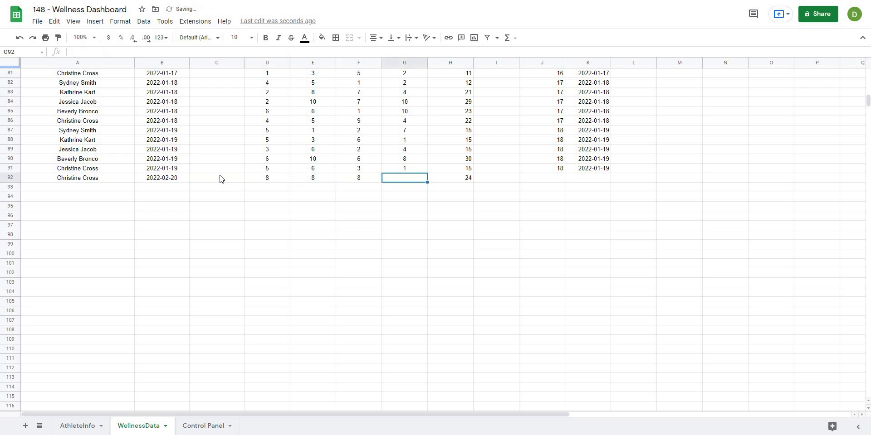
type("10")
key("Return")
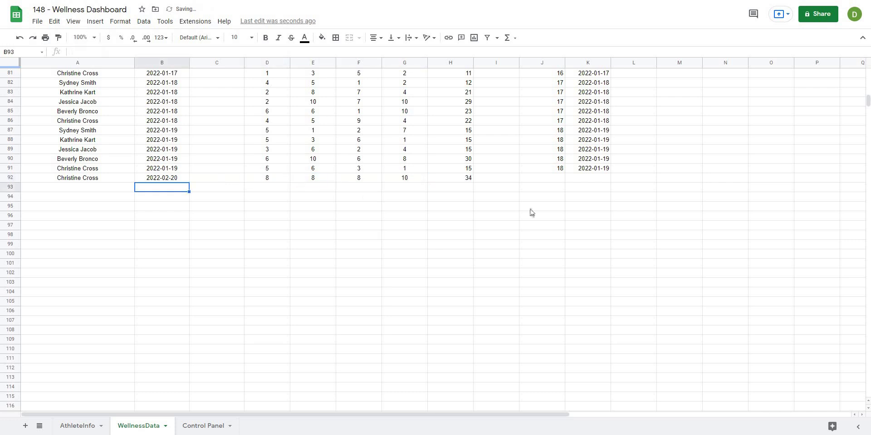
Step: Examine the Readiness result for row 92 and the blank rows beneath the data
left_click(469, 181)
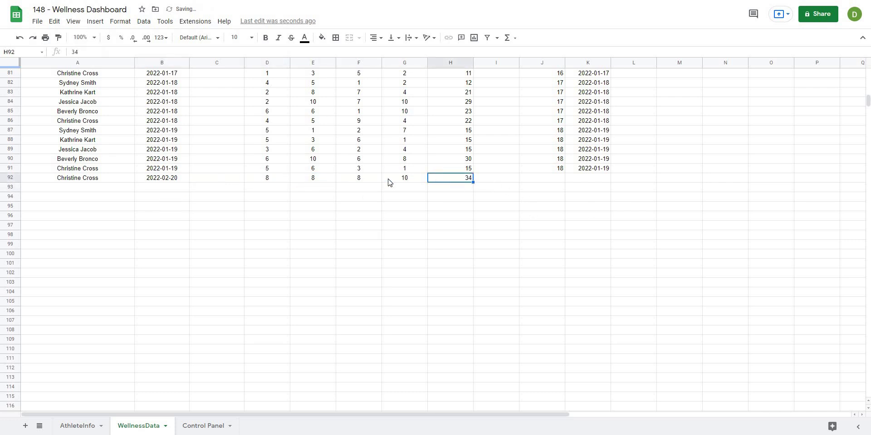
left_click(452, 190)
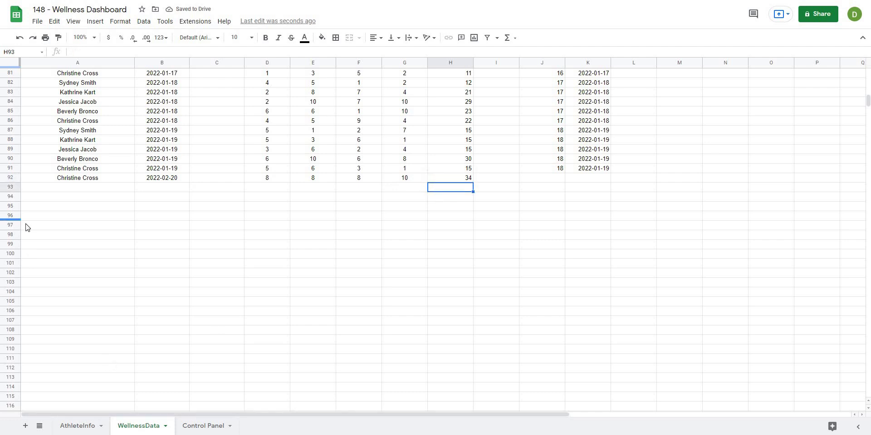
left_click(221, 243)
left_click(75, 181)
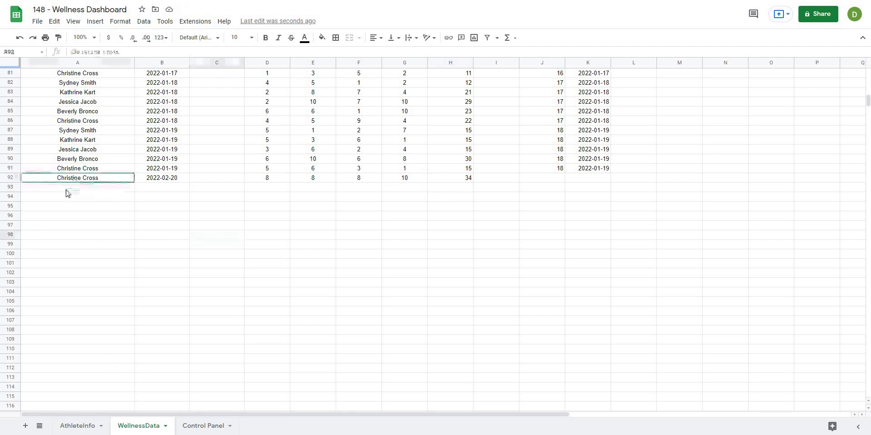
key("Down")
key("Up")
key("Down")
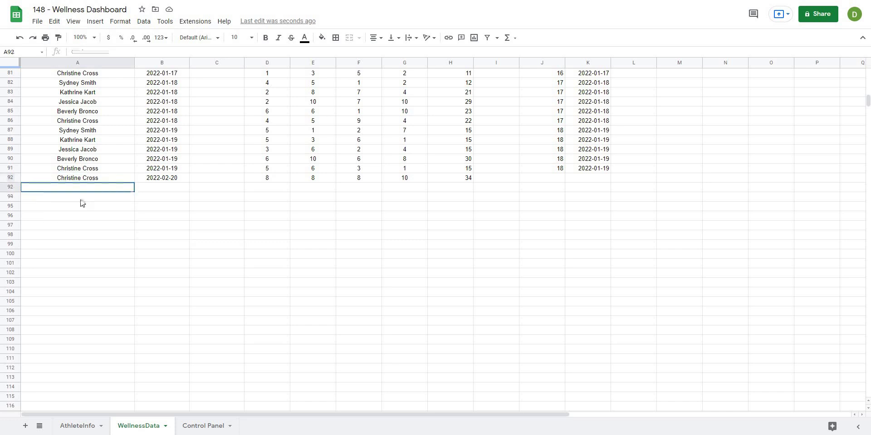
key("Down")
key("Down")
key("Down")
key("Up")
key("Up")
key("Down")
key("Down")
key("Down")
key("Down")
key("Down")
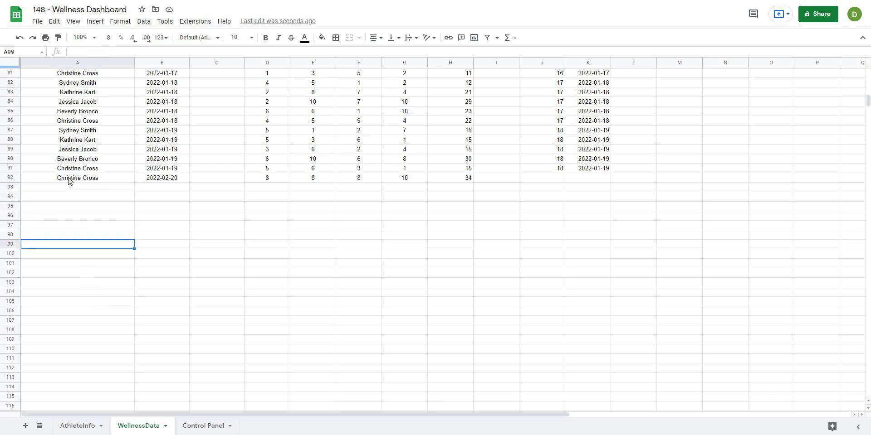
Step: Clear the test entry from A92:H92
left_click(421, 189)
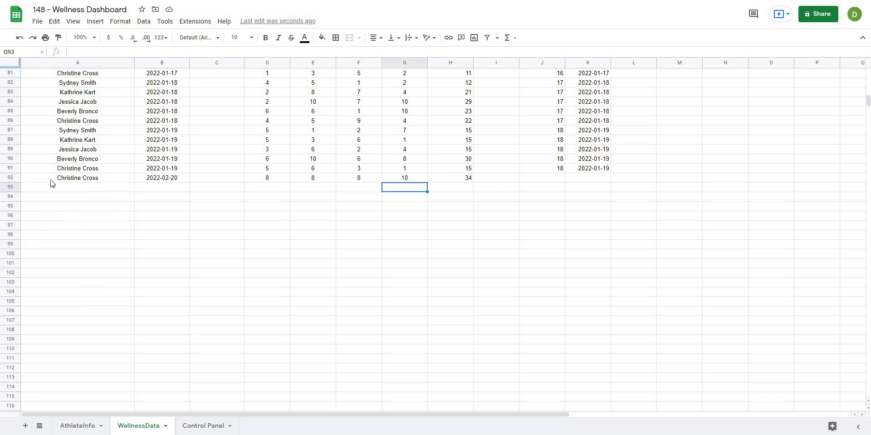
left_click(47, 179)
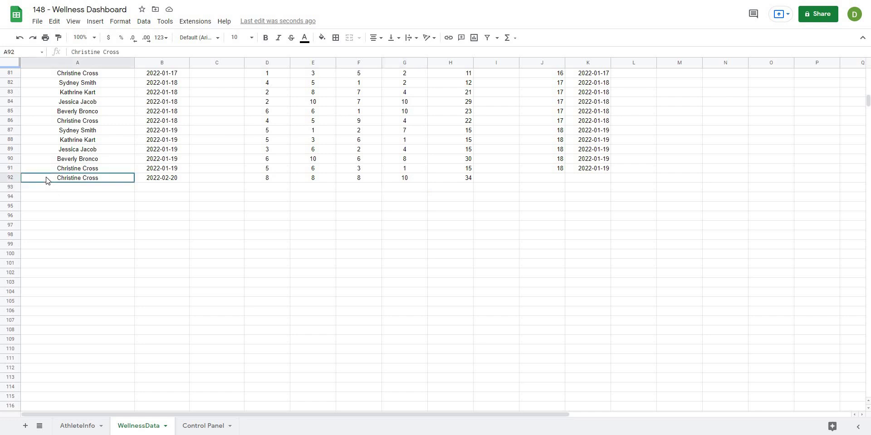
left_click(456, 181, "shift")
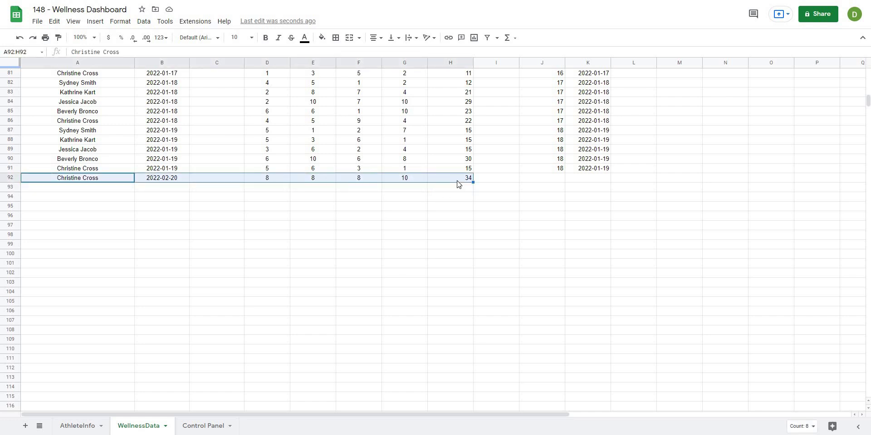
key("Delete")
left_click(188, 187)
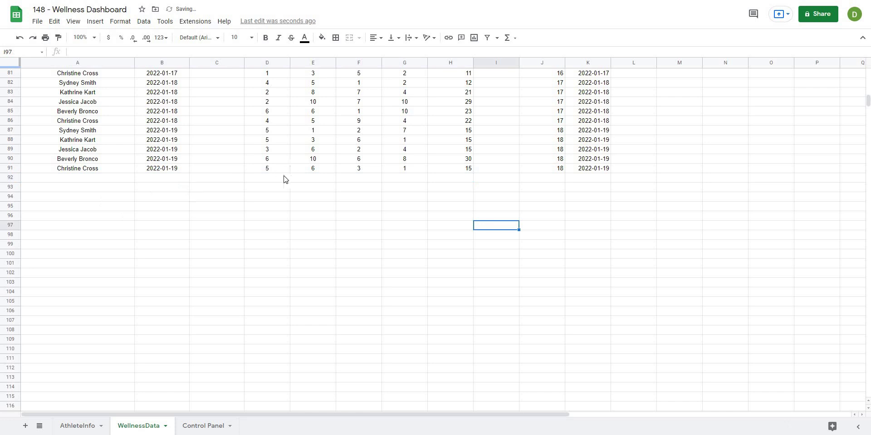
Step: Return to the start of the wellness data and review helper columns J and K
left_click(283, 180)
scroll(583, 218, "up", 20)
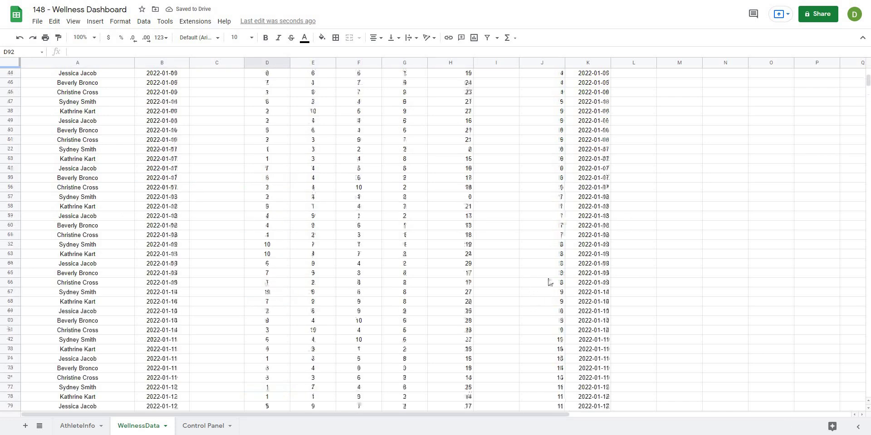
left_click_drag(542, 62, 602, 63)
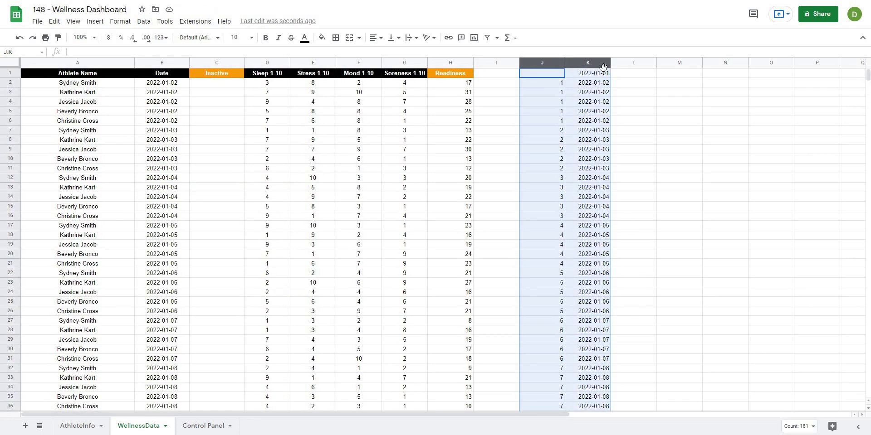
left_click_drag(663, 131, 659, 144)
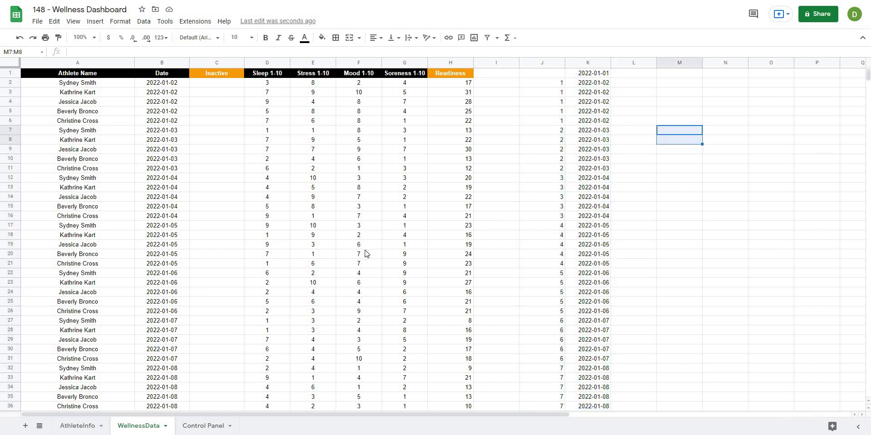